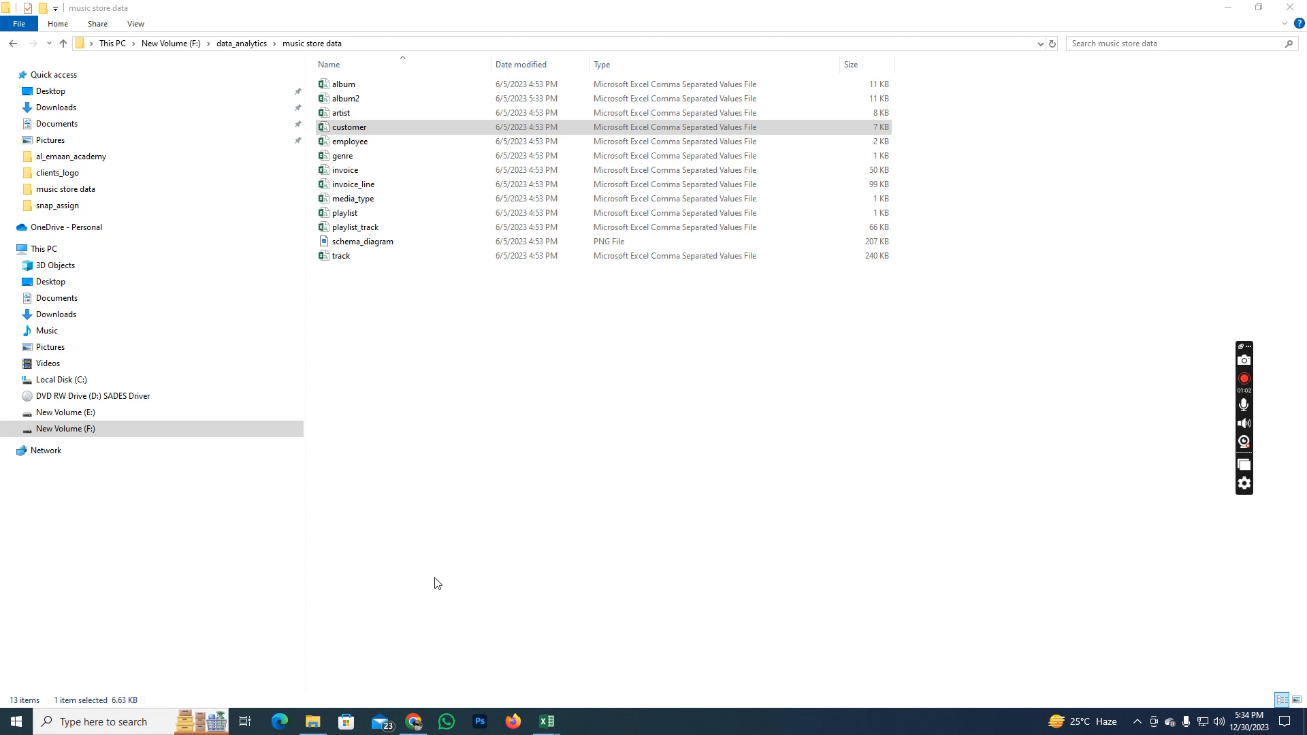
Step: Search Microsoft Store for "power bi" and install Power BI Desktop
{"action": "left_click", "coordinate": [346, 723]}
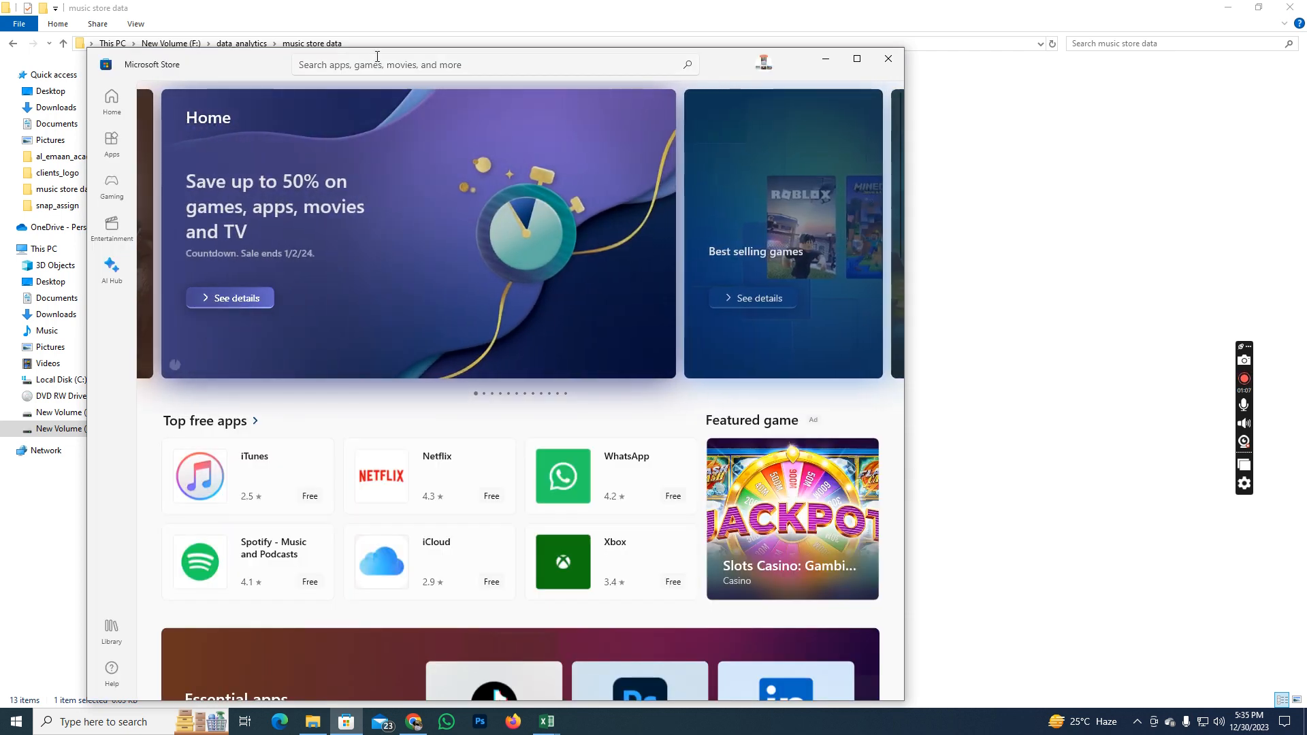
{"action": "left_click", "coordinate": [377, 60]}
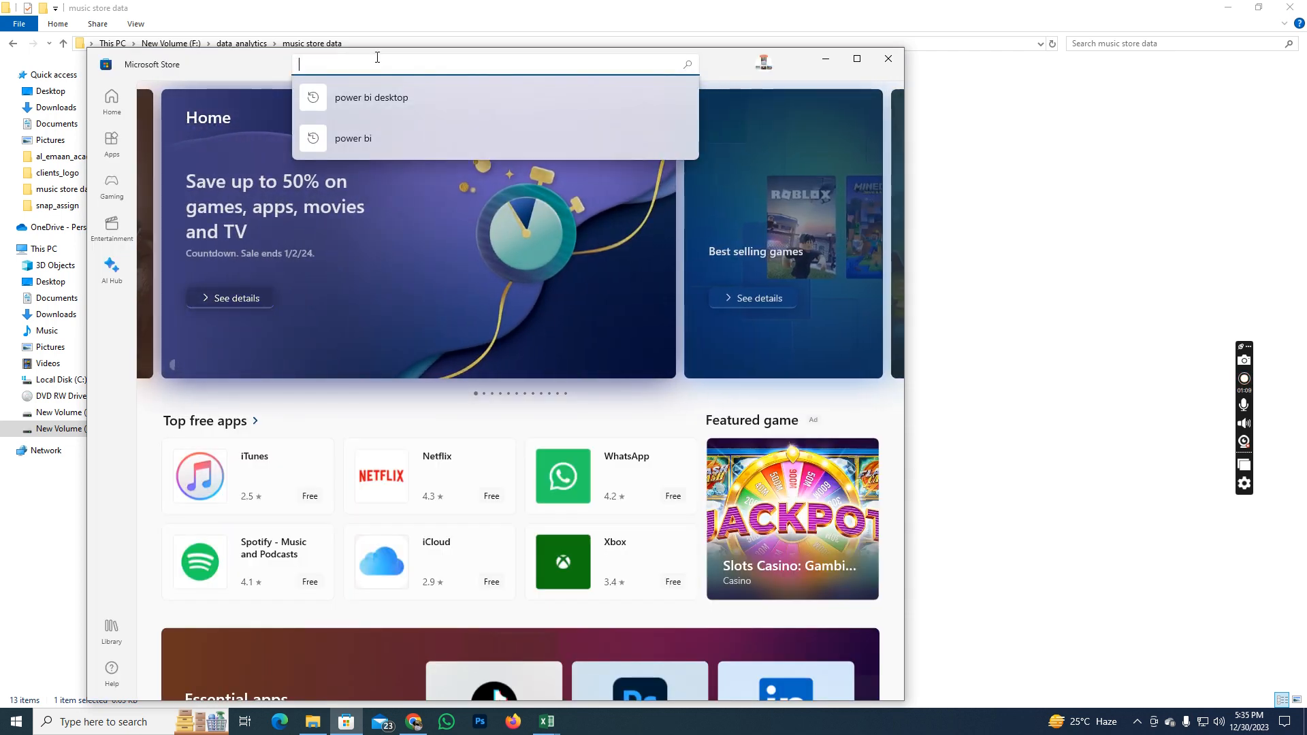
{"action": "type", "text": "po"}
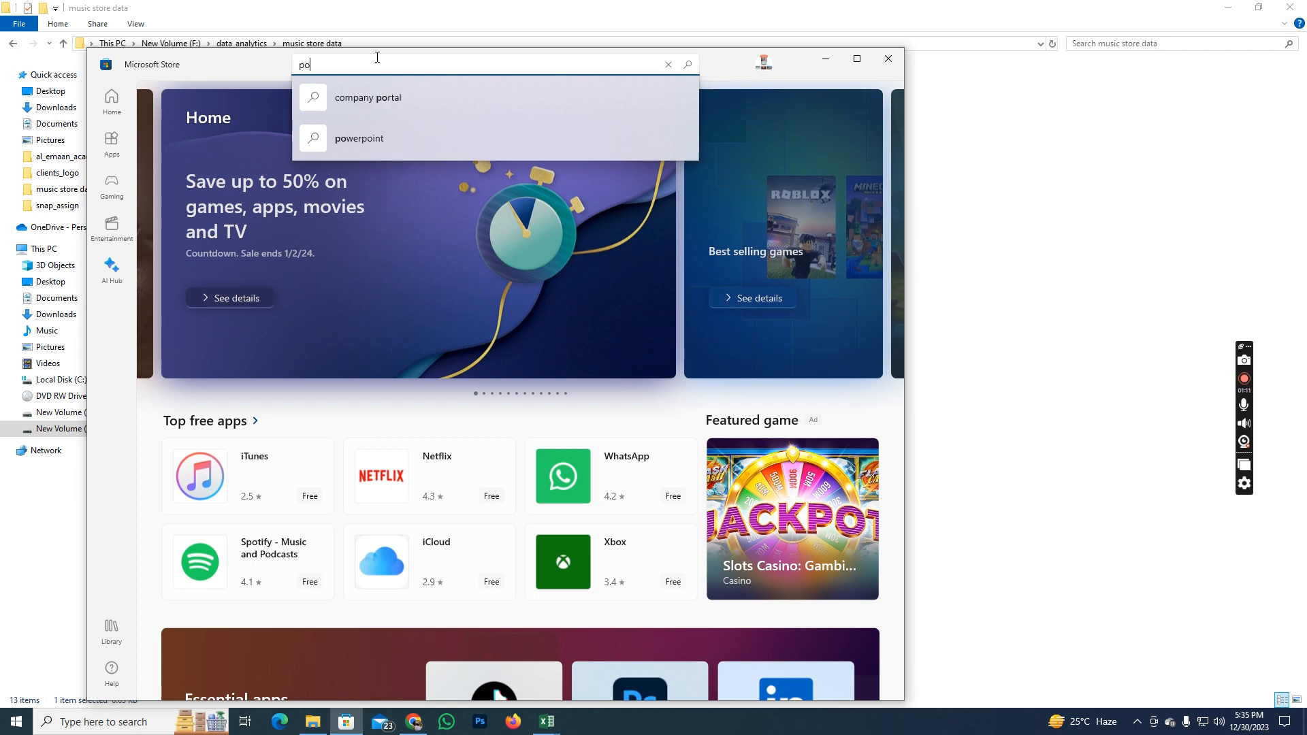
{"action": "type", "text": "wer"}
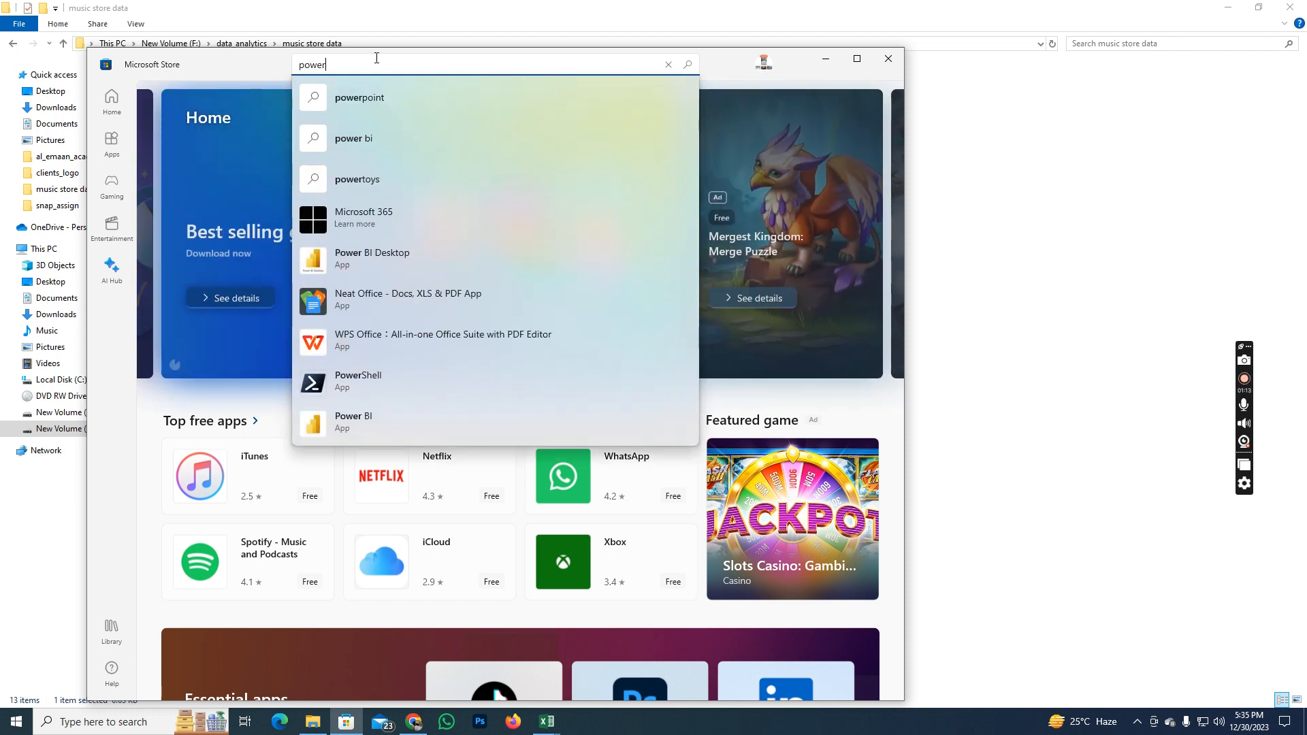
{"action": "left_click", "coordinate": [365, 141]}
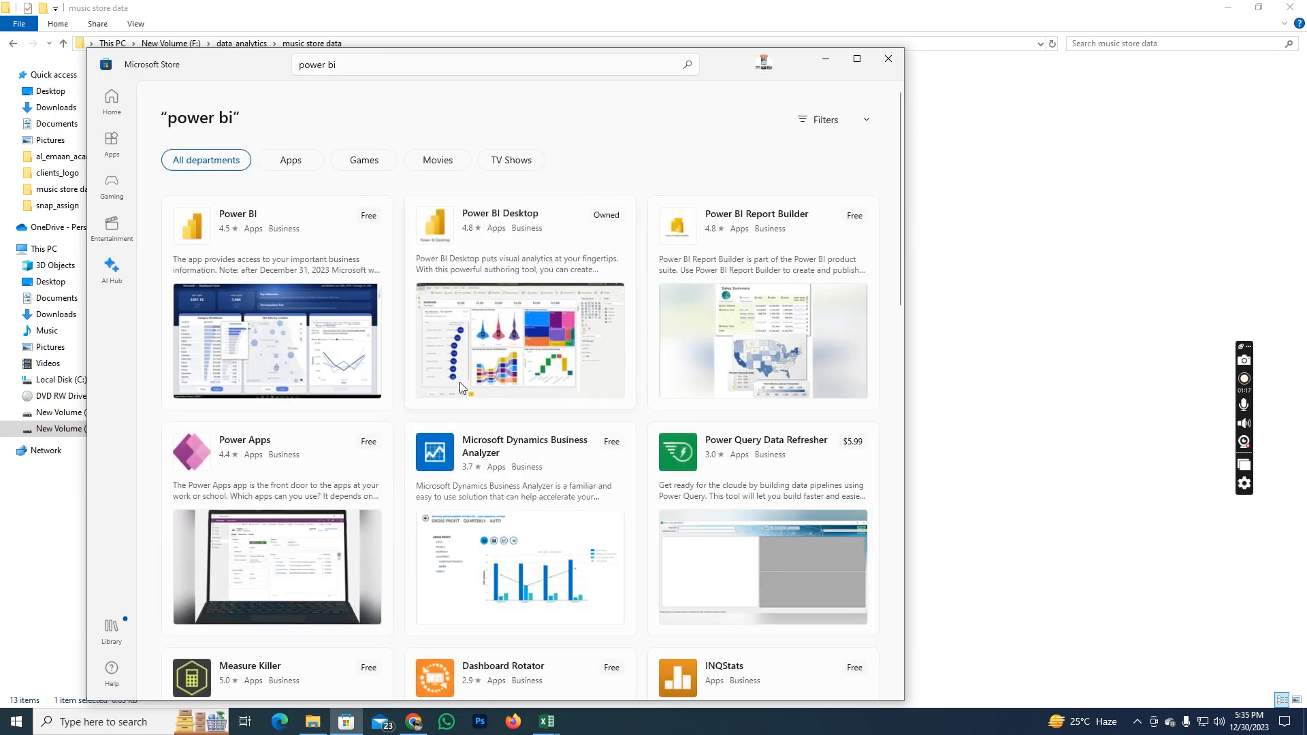
{"action": "left_click", "coordinate": [562, 249]}
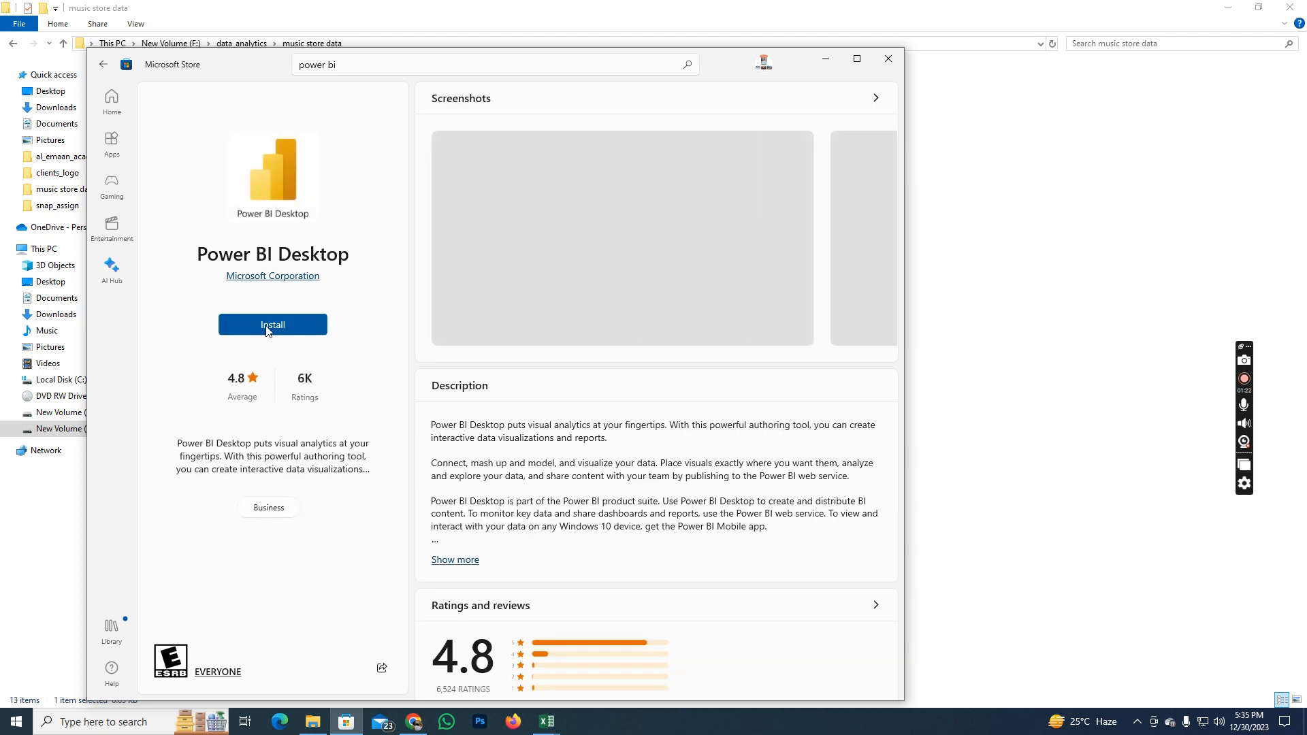
{"action": "left_click", "coordinate": [265, 325]}
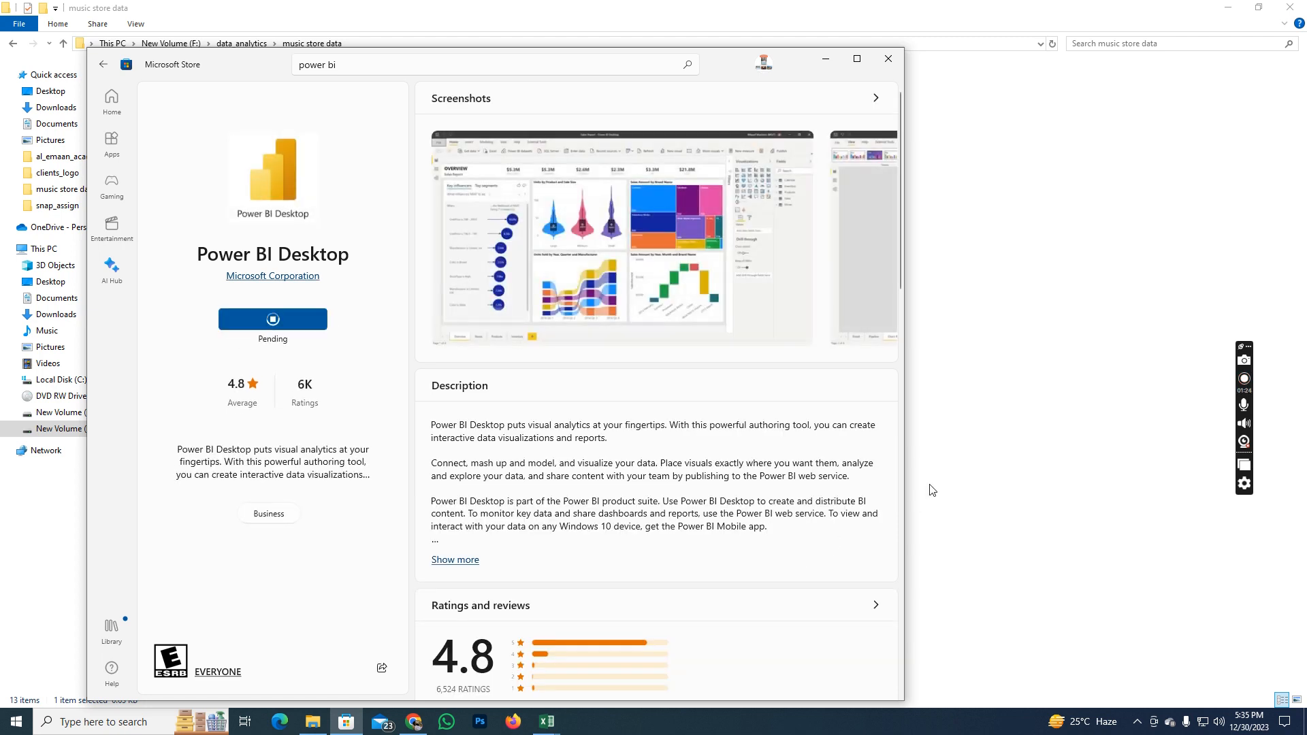
Step: In Chrome, search Google for "power bi" in a new tab, view the Power BI - Data Visualization page and return to the results
{"action": "left_click", "coordinate": [414, 722]}
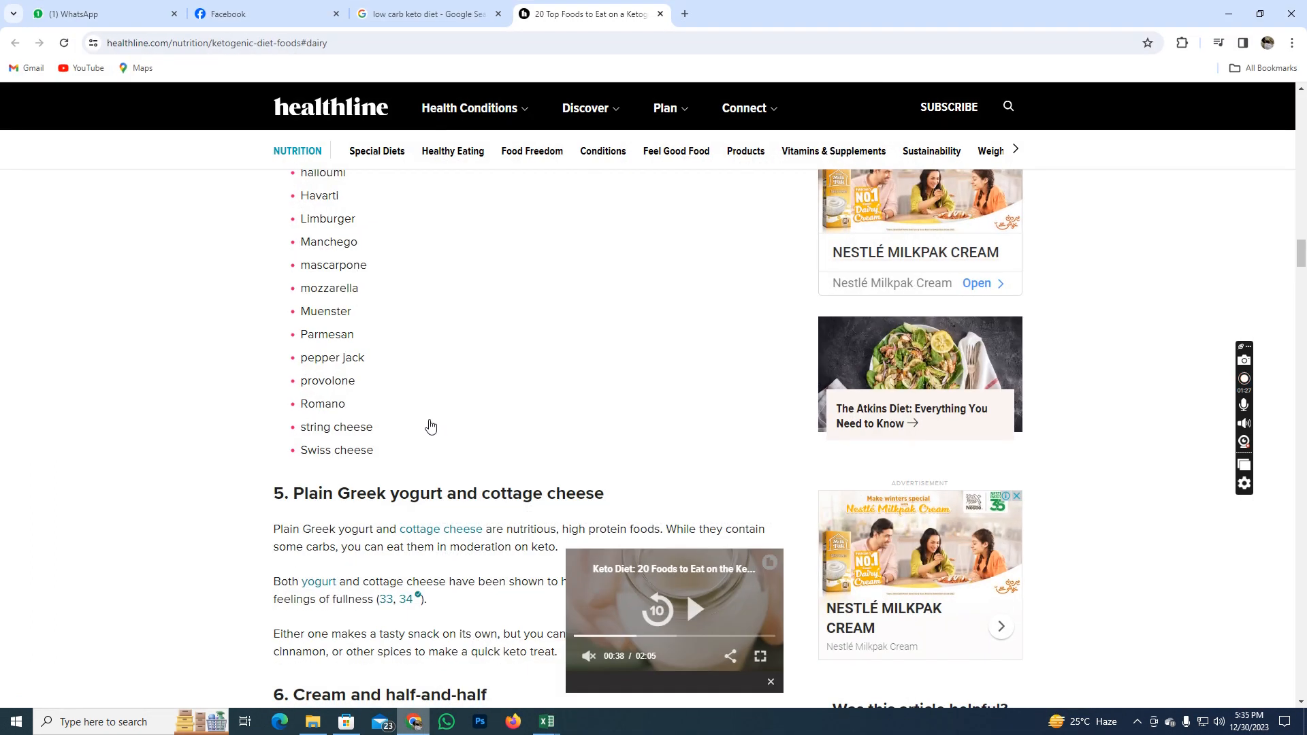
{"action": "left_click", "coordinate": [685, 14]}
{"action": "type", "text": "po"}
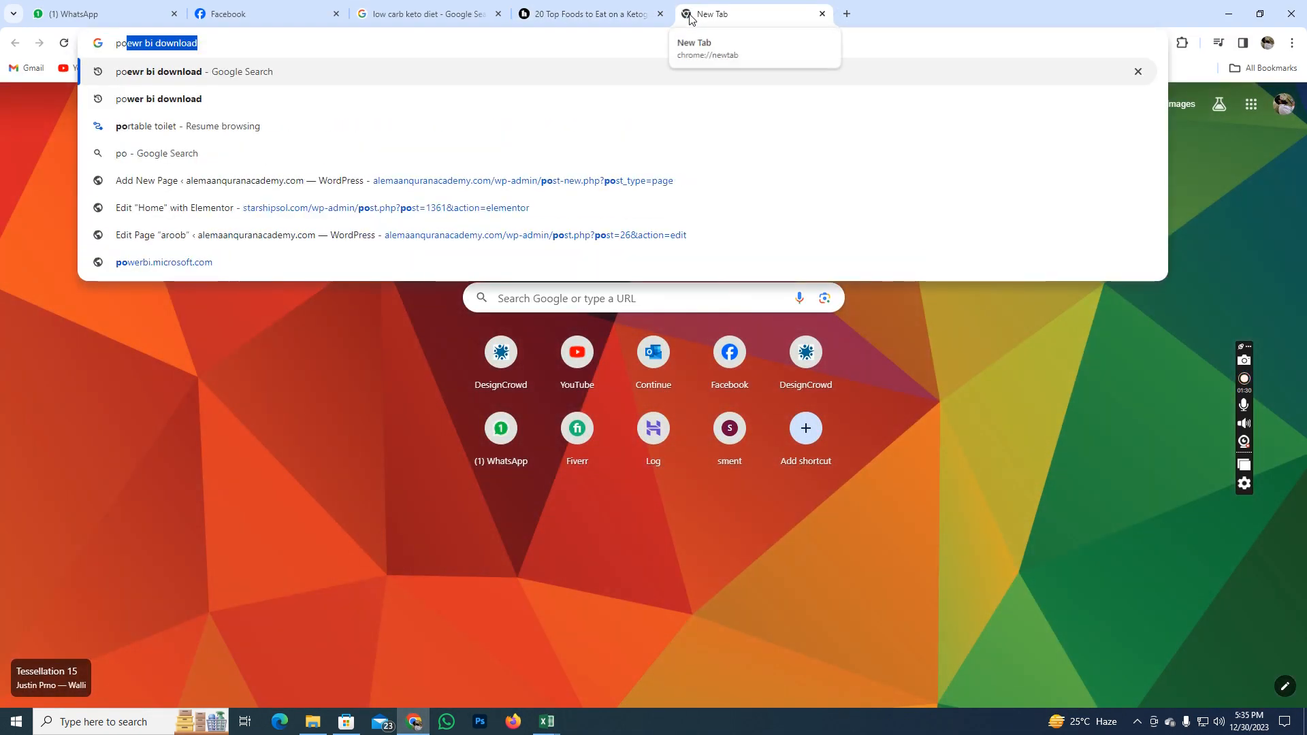
{"action": "type", "text": "wer bi"}
{"action": "key", "text": "Return"}
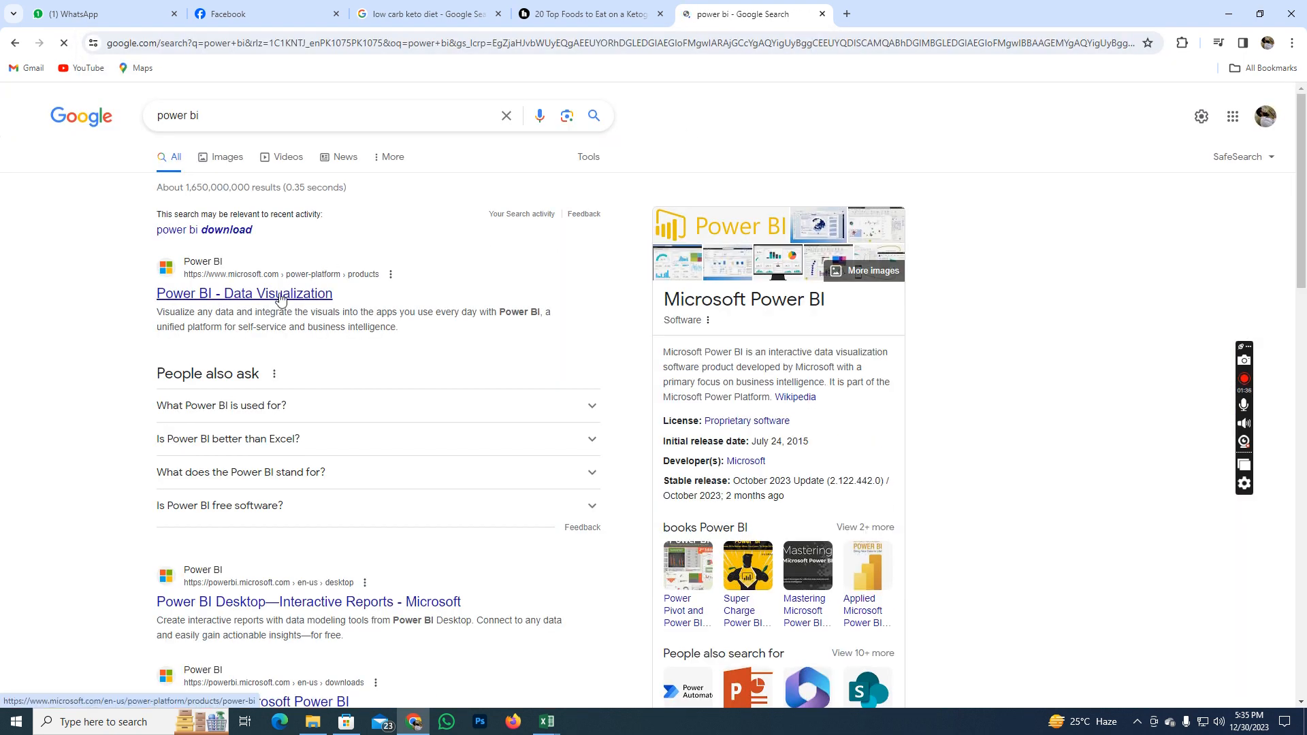
{"action": "left_click", "coordinate": [280, 294]}
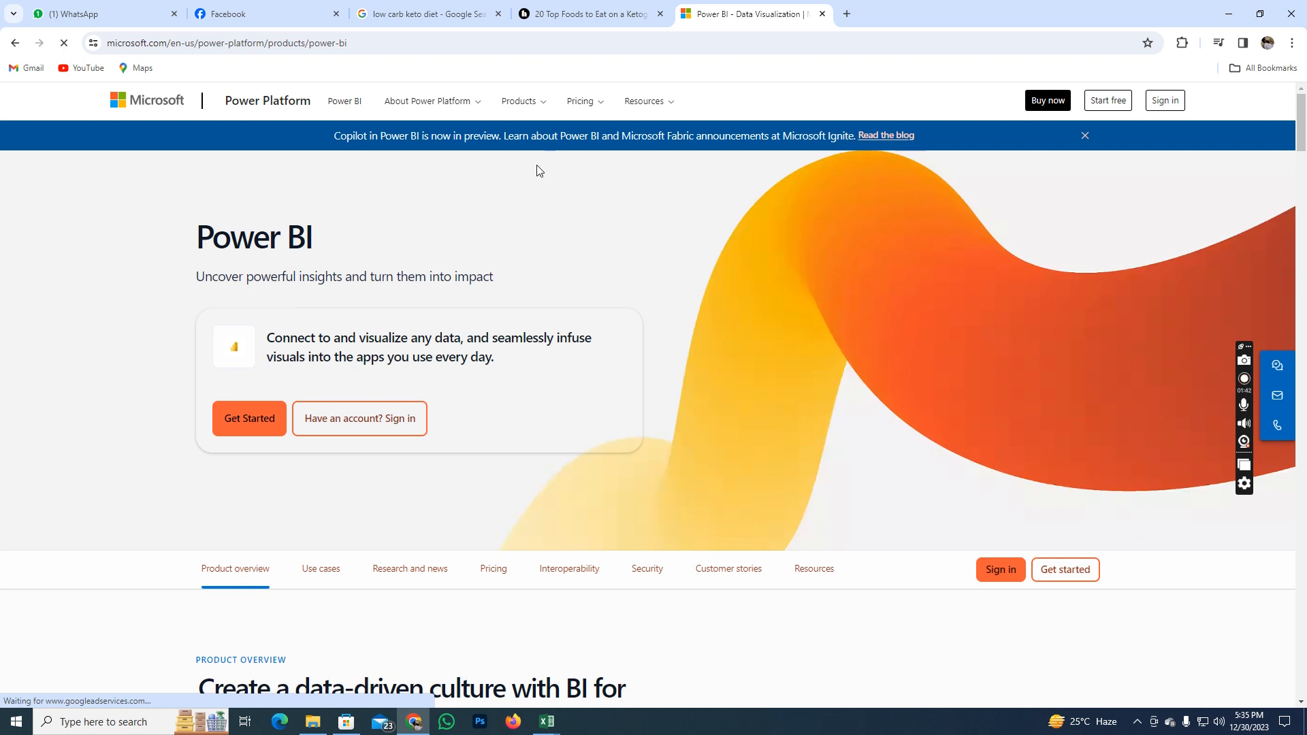
{"action": "left_click", "coordinate": [14, 42]}
Step: Search for "power bi download desktop" and open Microsoft's official Power BI Desktop download page
{"action": "left_click", "coordinate": [307, 117]}
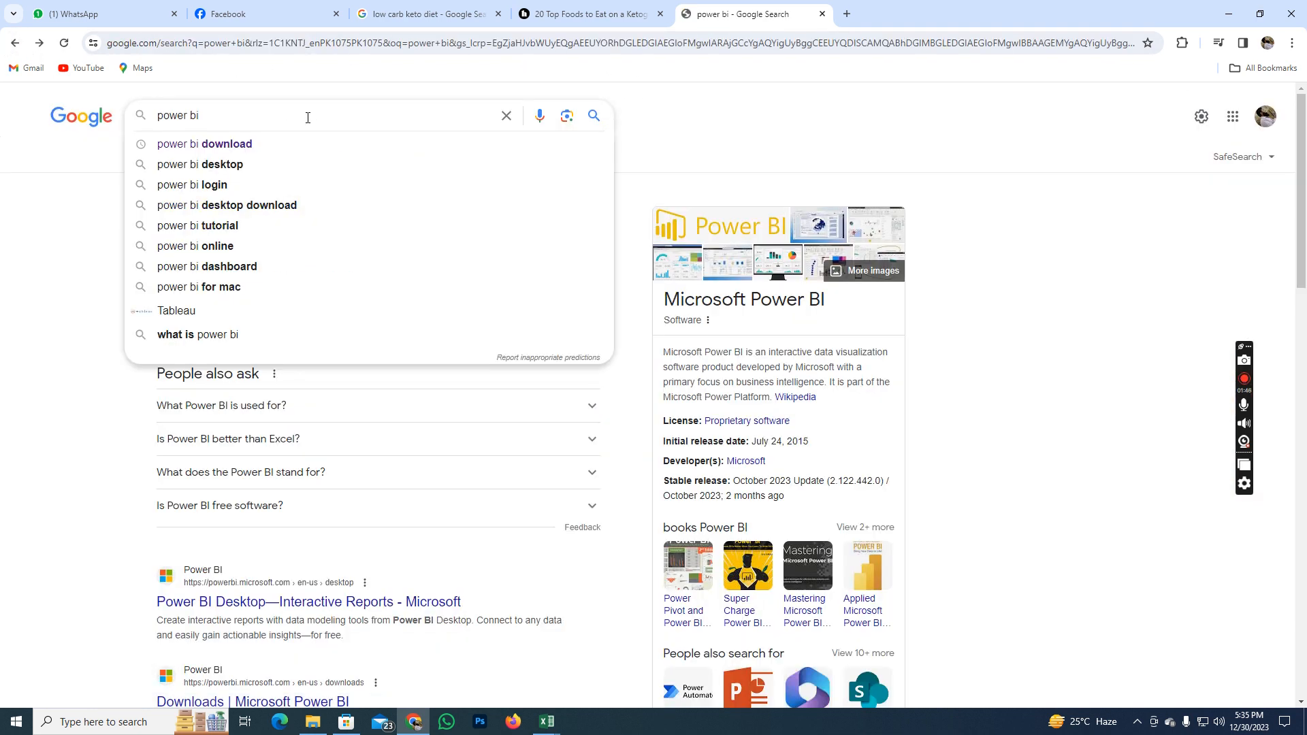
{"action": "key", "text": "Down"}
{"action": "type", "text": "desktop"}
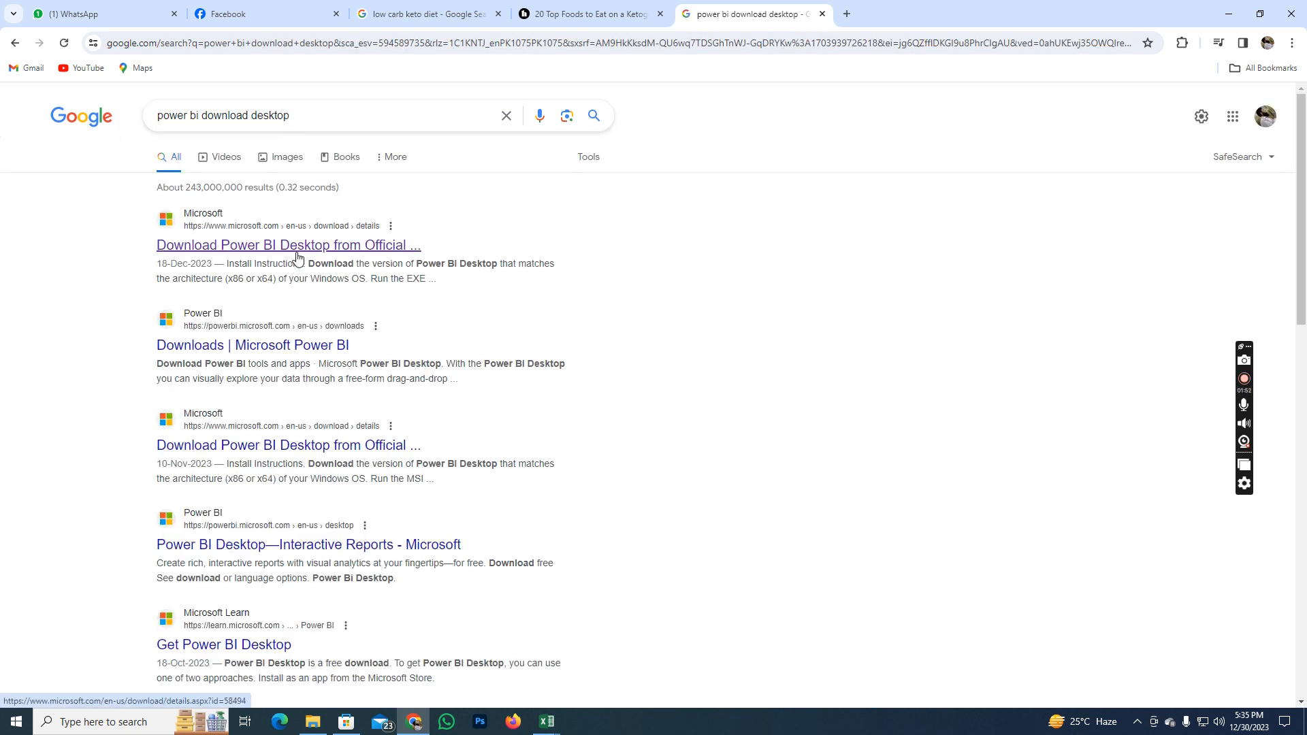
{"action": "left_click", "coordinate": [297, 257]}
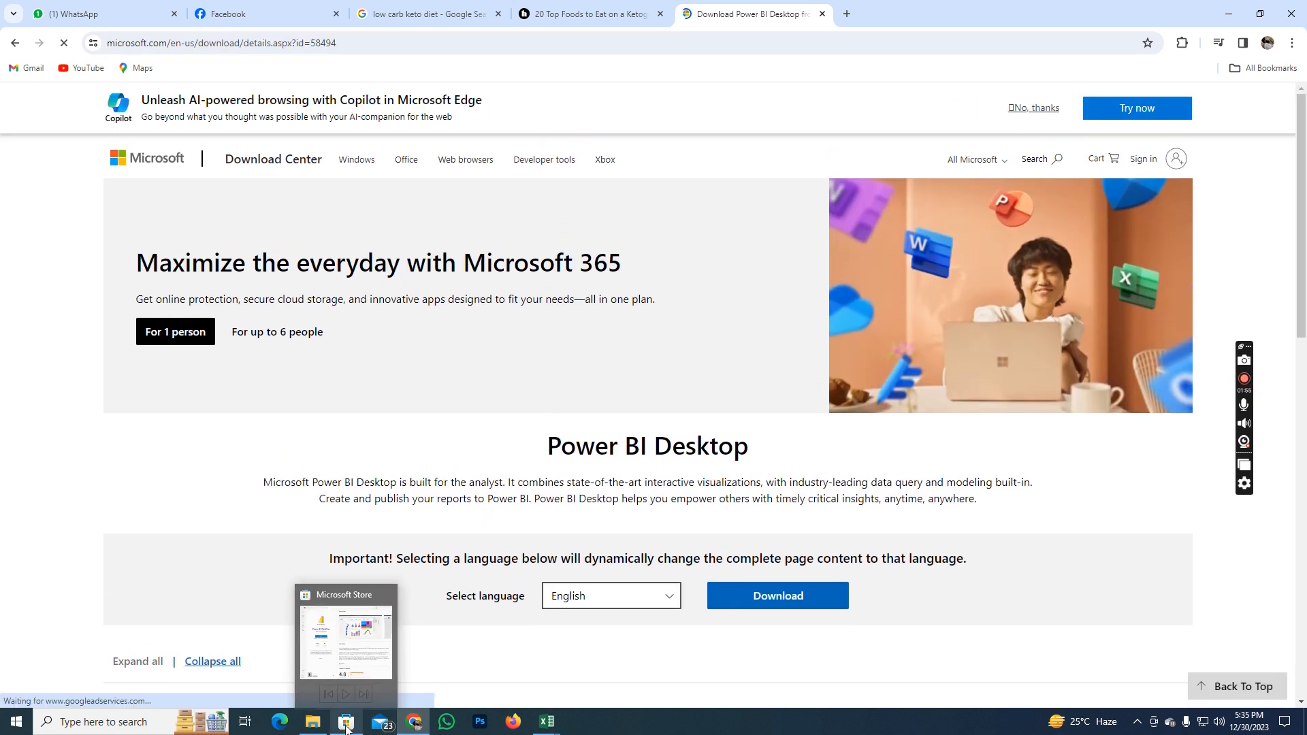
Step: Check the Power BI Desktop installation in Microsoft Store and bring up the customer workbook in Excel
{"action": "left_click", "coordinate": [346, 721]}
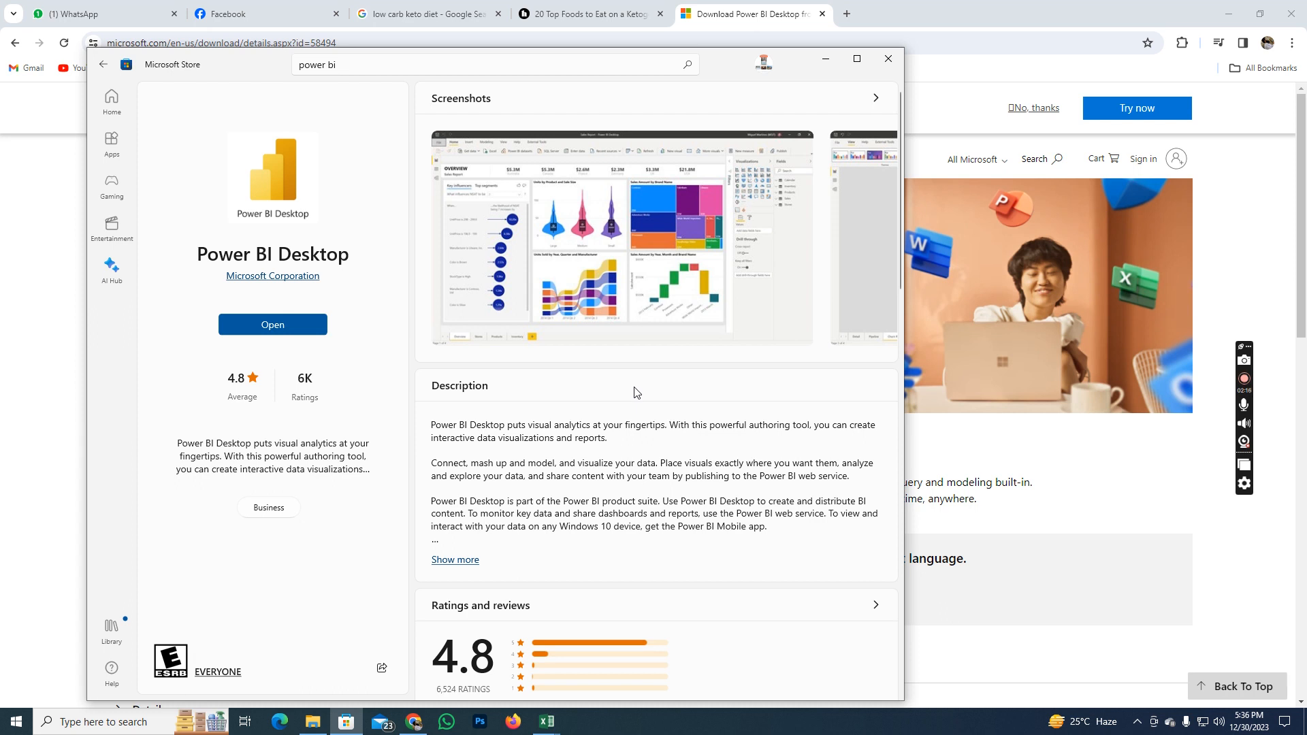
{"action": "mouse_move", "coordinate": [548, 722]}
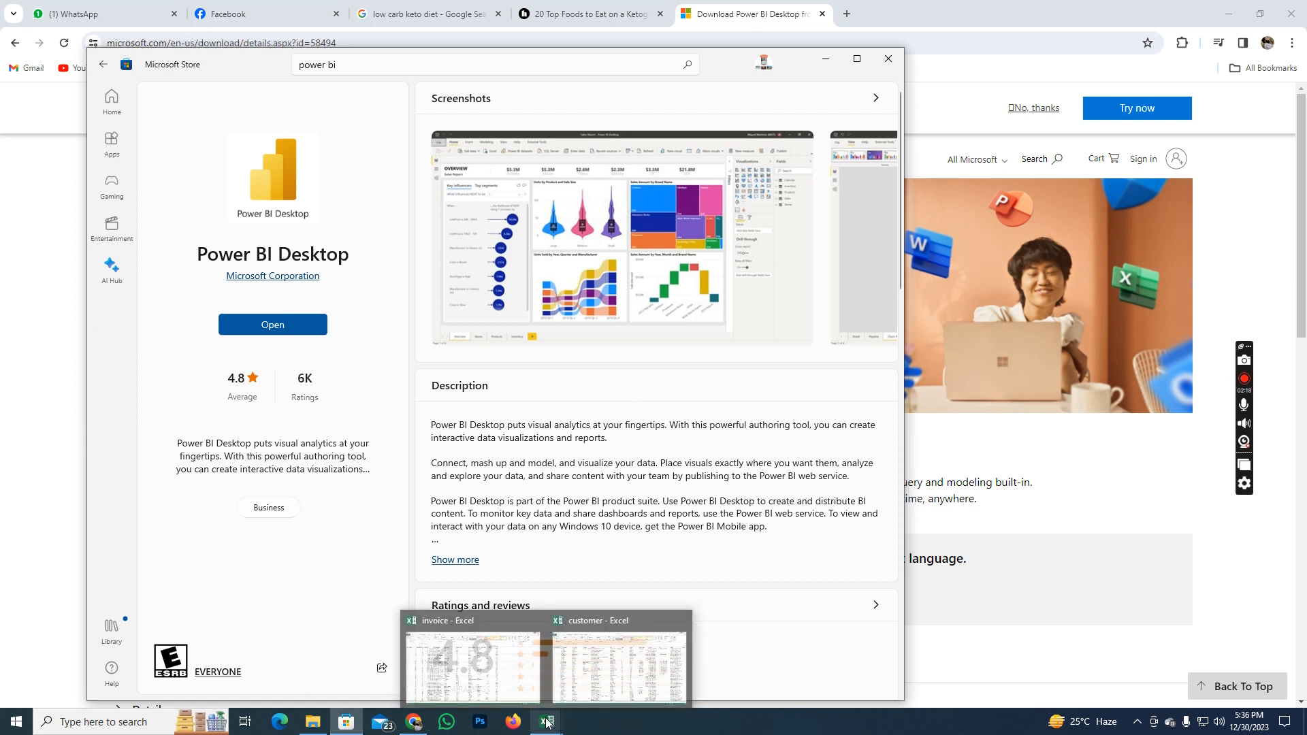
{"action": "left_click", "coordinate": [634, 664]}
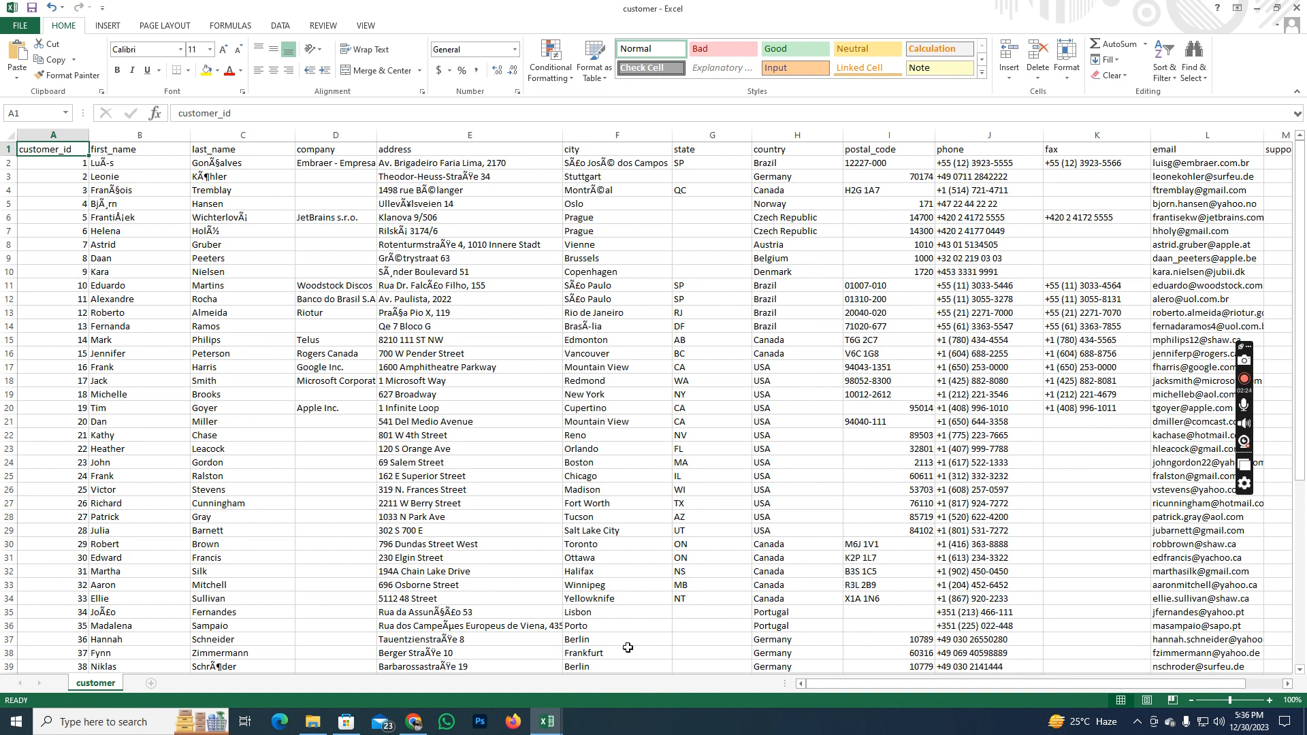
Step: Open the invoice CSV file from the music store data folder in File Explorer, agreeing to reopen it in Excel
{"action": "left_click", "coordinate": [314, 723]}
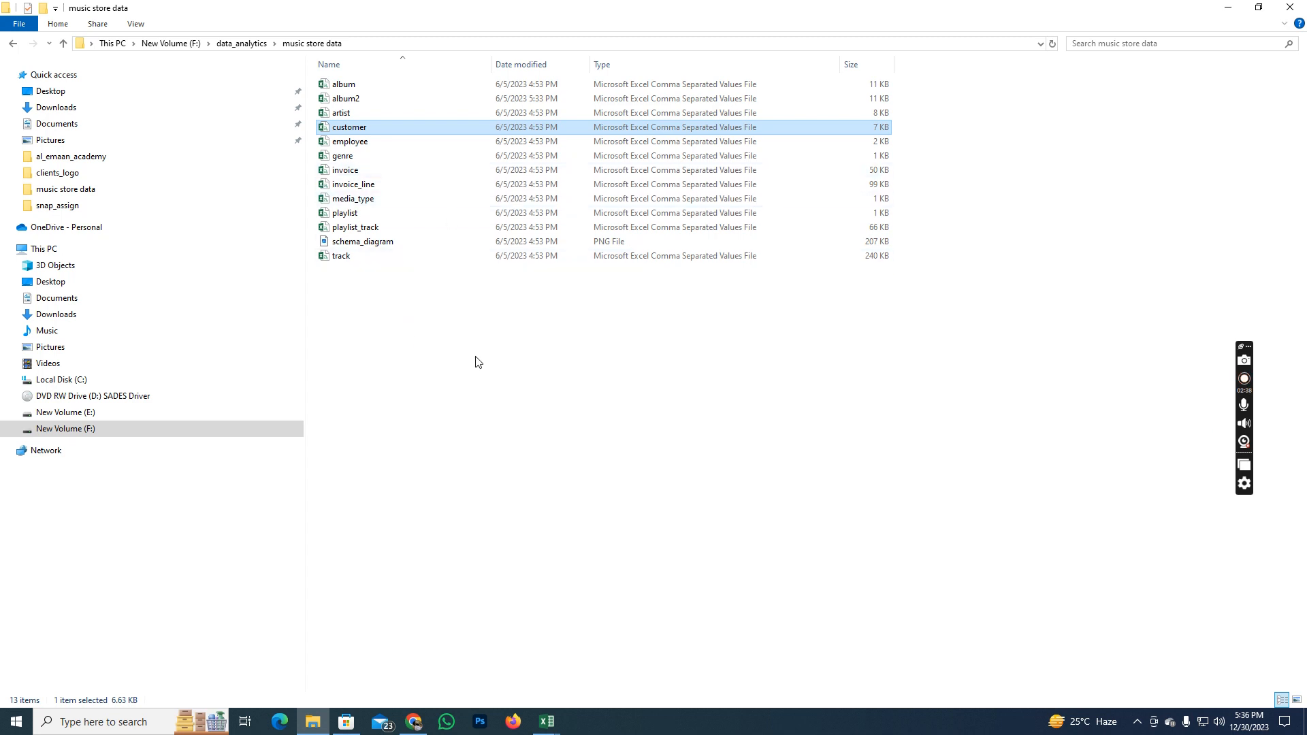
{"action": "double_click", "coordinate": [343, 170]}
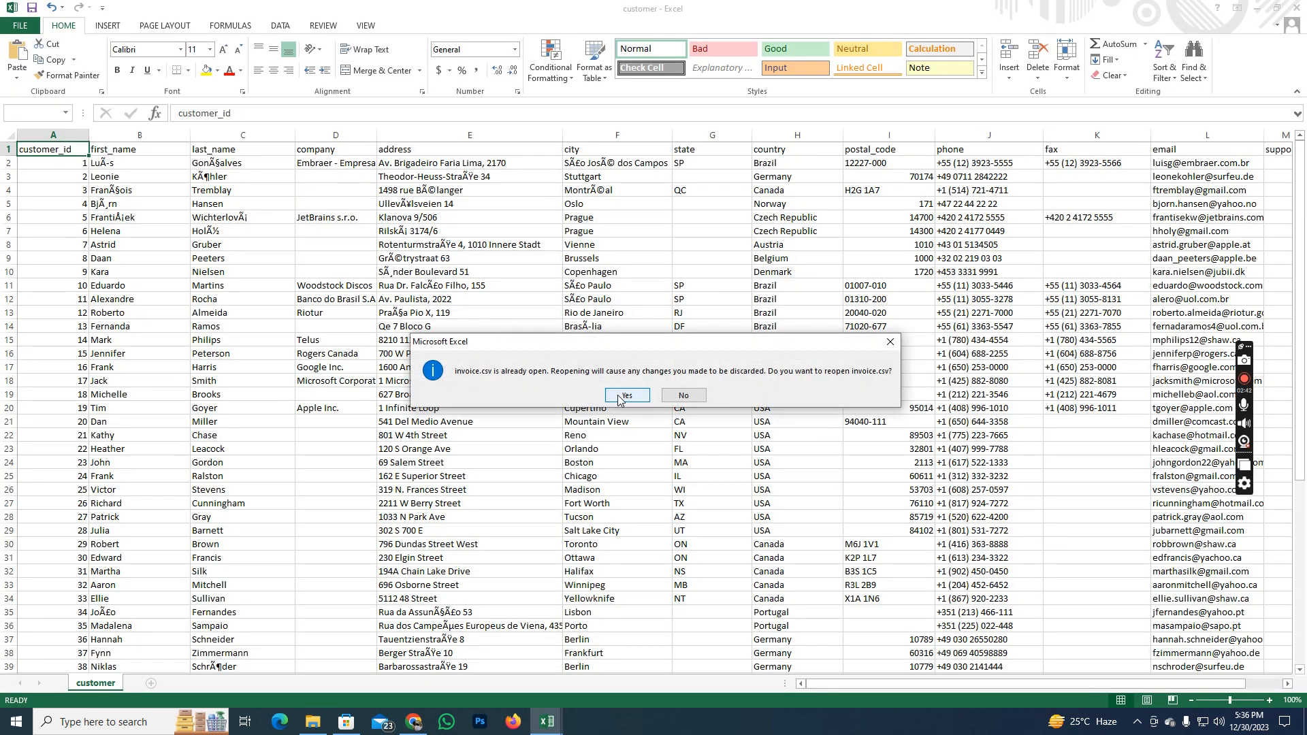
{"action": "left_click", "coordinate": [617, 395]}
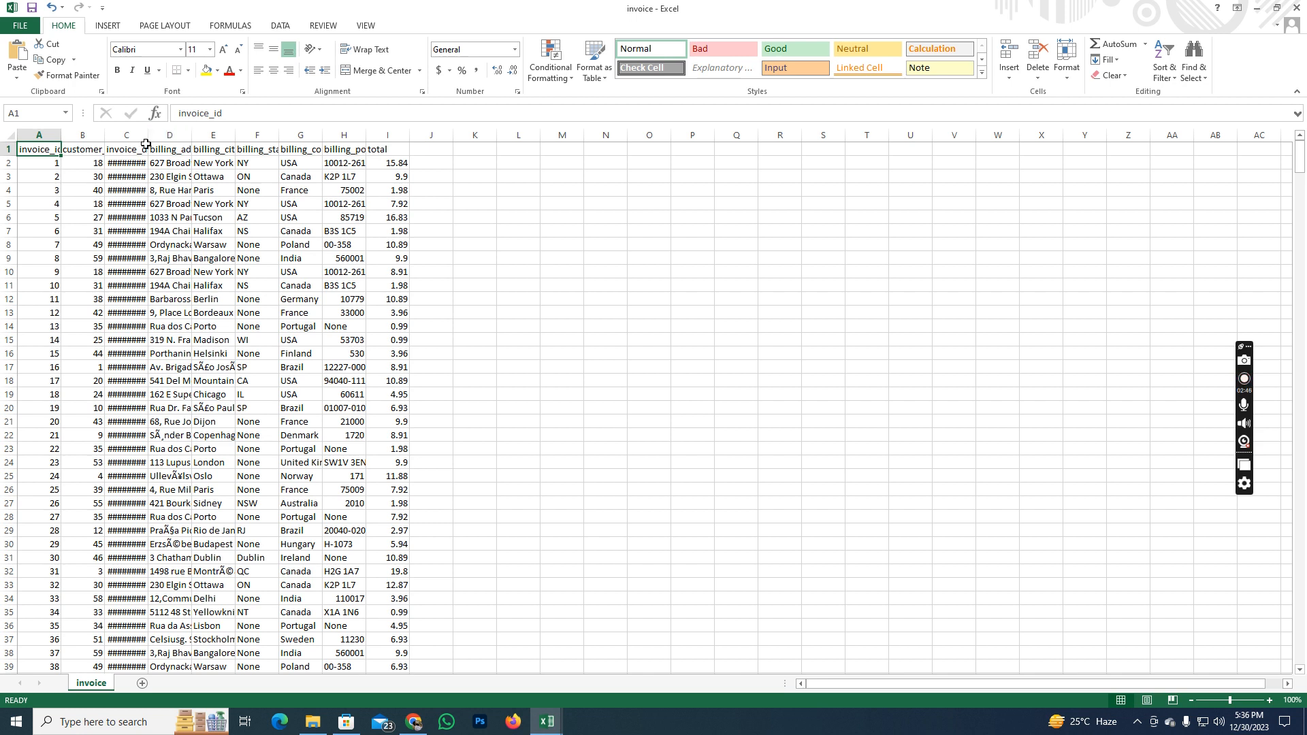
Step: Adjust the column widths of the invoice sheet from invoice_id to total so the full headings show
{"action": "left_click", "coordinate": [151, 148]}
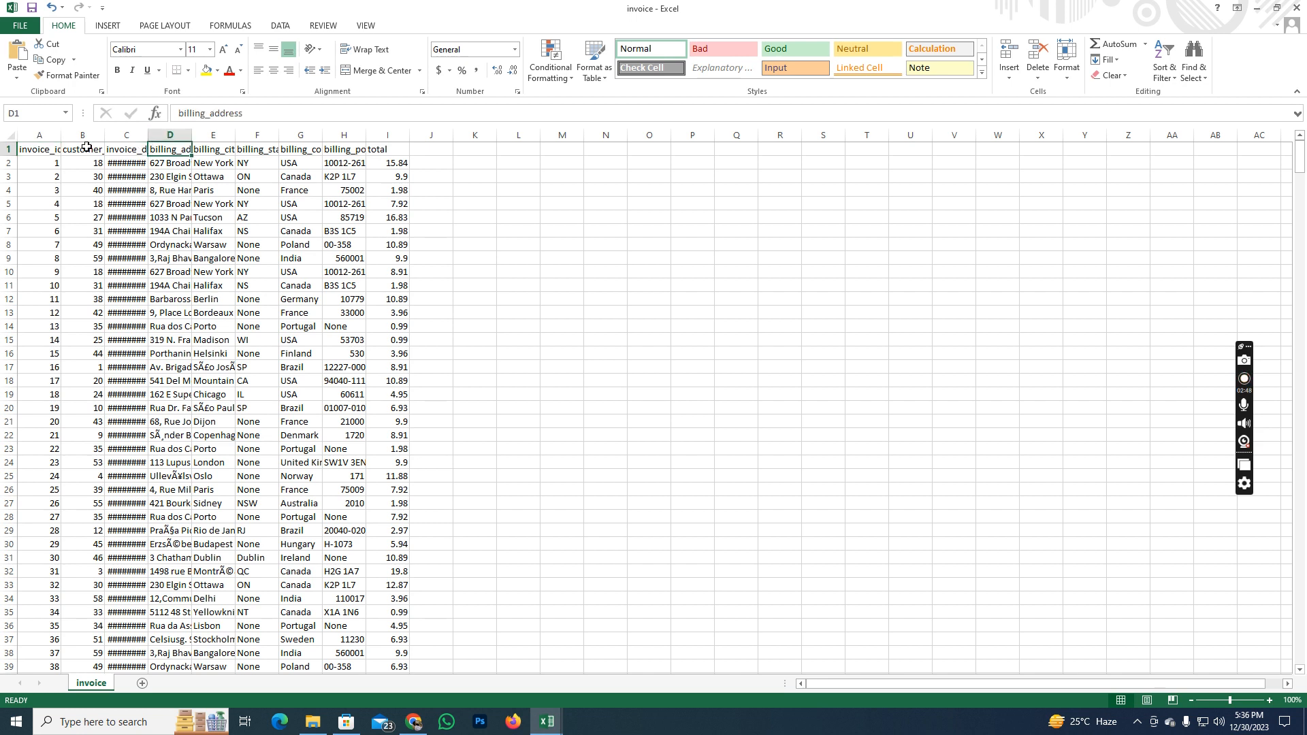
{"action": "left_click_drag", "start_coordinate": [61, 134], "coordinate": [463, 135]}
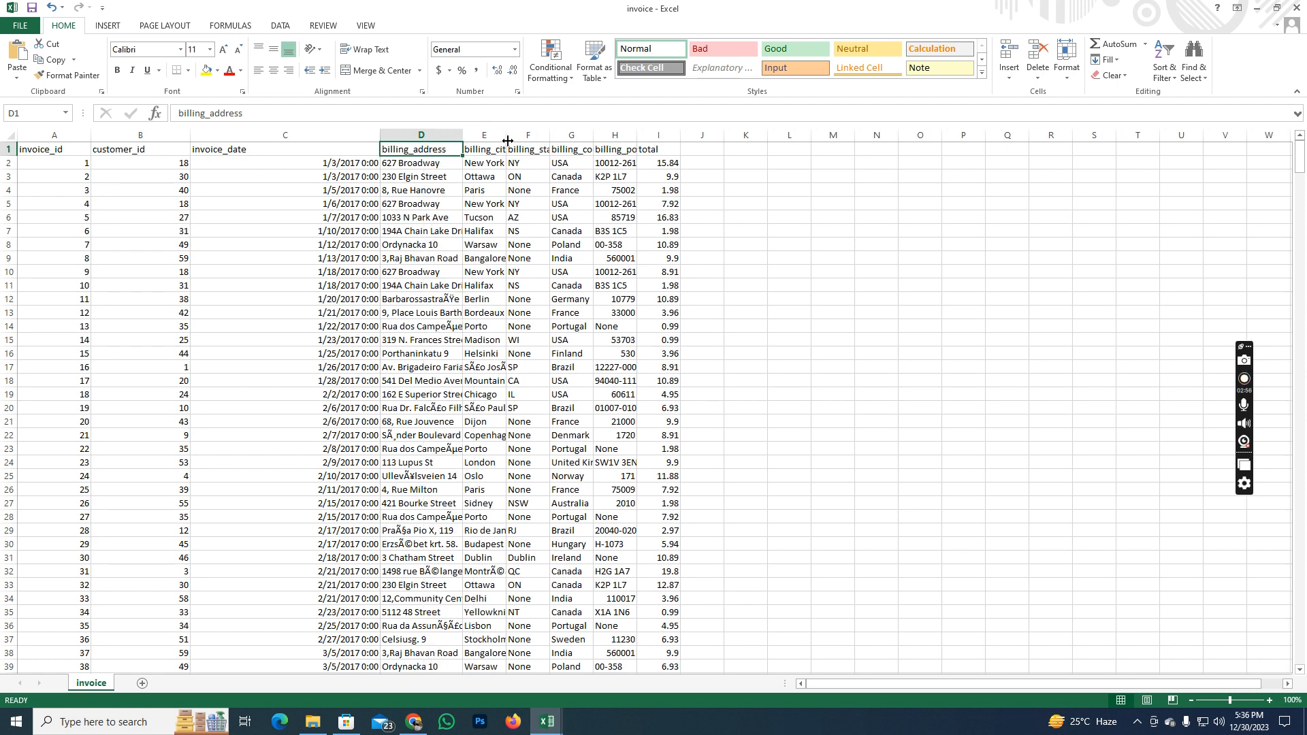
{"action": "left_click_drag", "start_coordinate": [550, 135], "coordinate": [581, 134]}
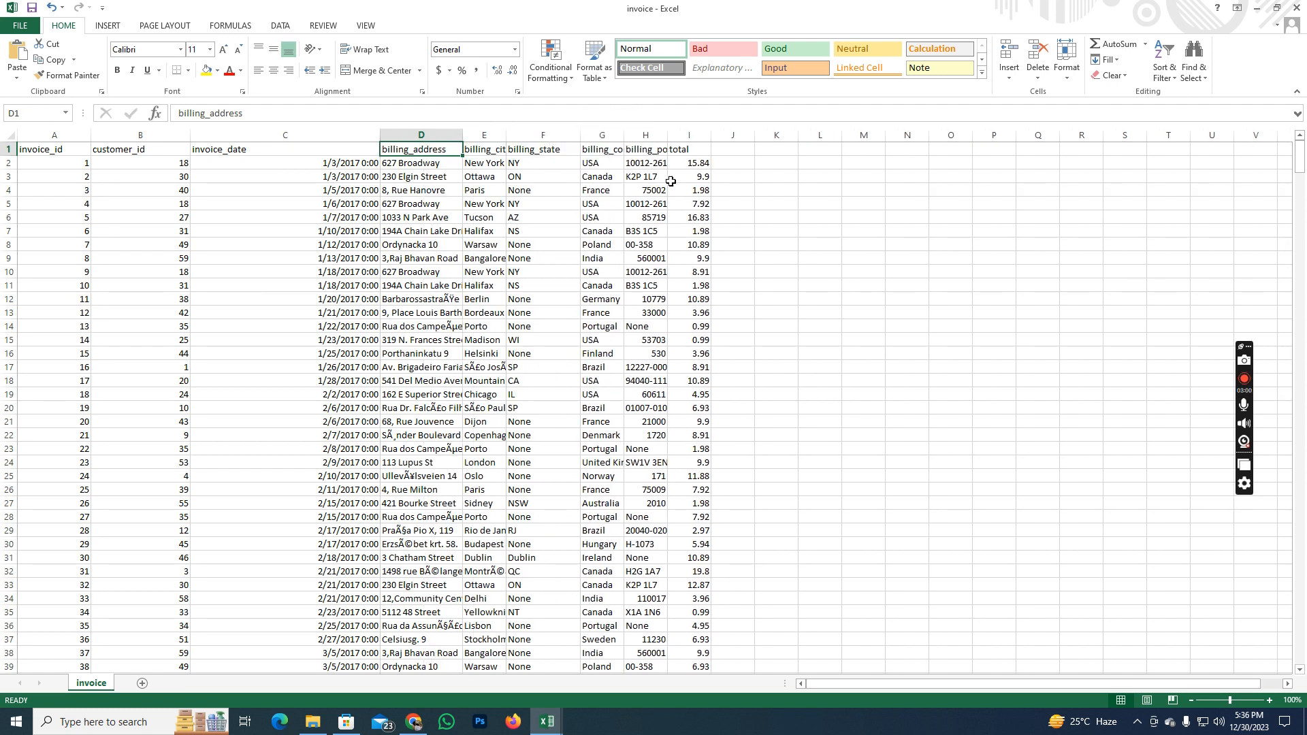
{"action": "left_click_drag", "start_coordinate": [712, 135], "coordinate": [777, 135]}
{"action": "left_click_drag", "start_coordinate": [667, 135], "coordinate": [715, 135]}
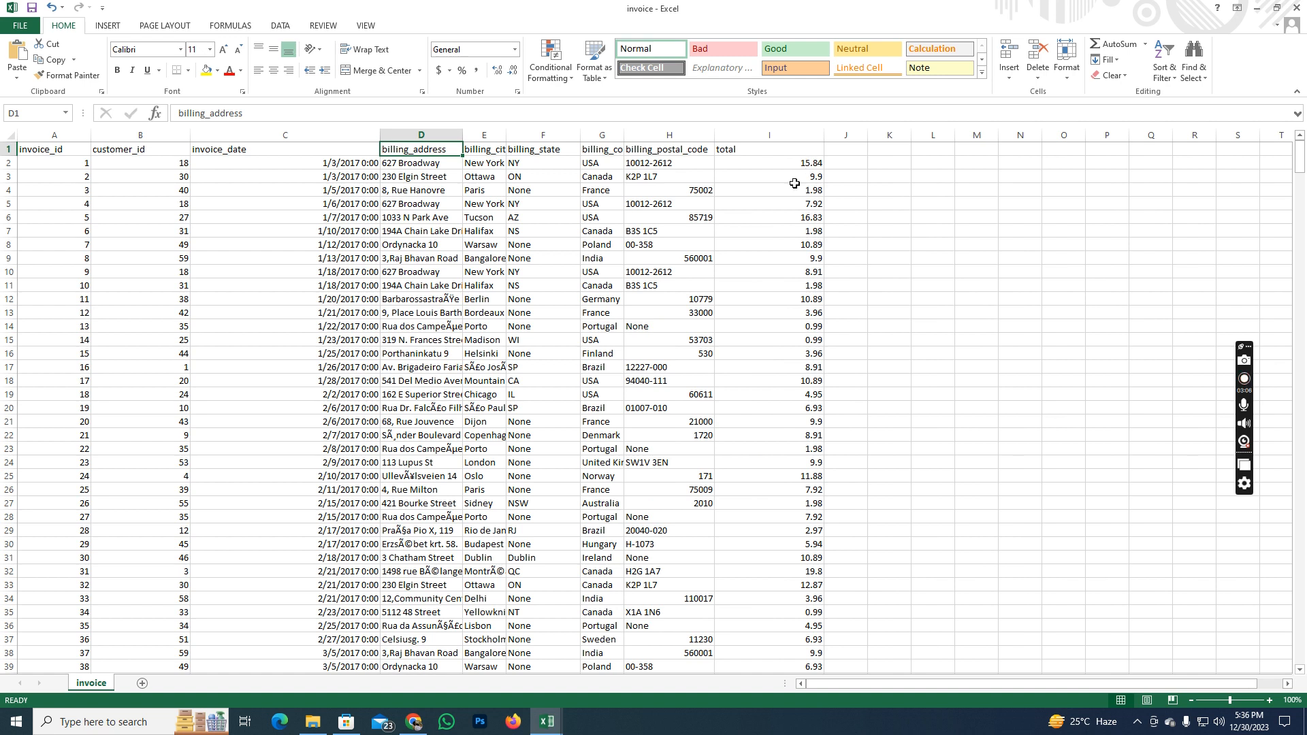
{"action": "left_click_drag", "start_coordinate": [380, 135], "coordinate": [304, 135]}
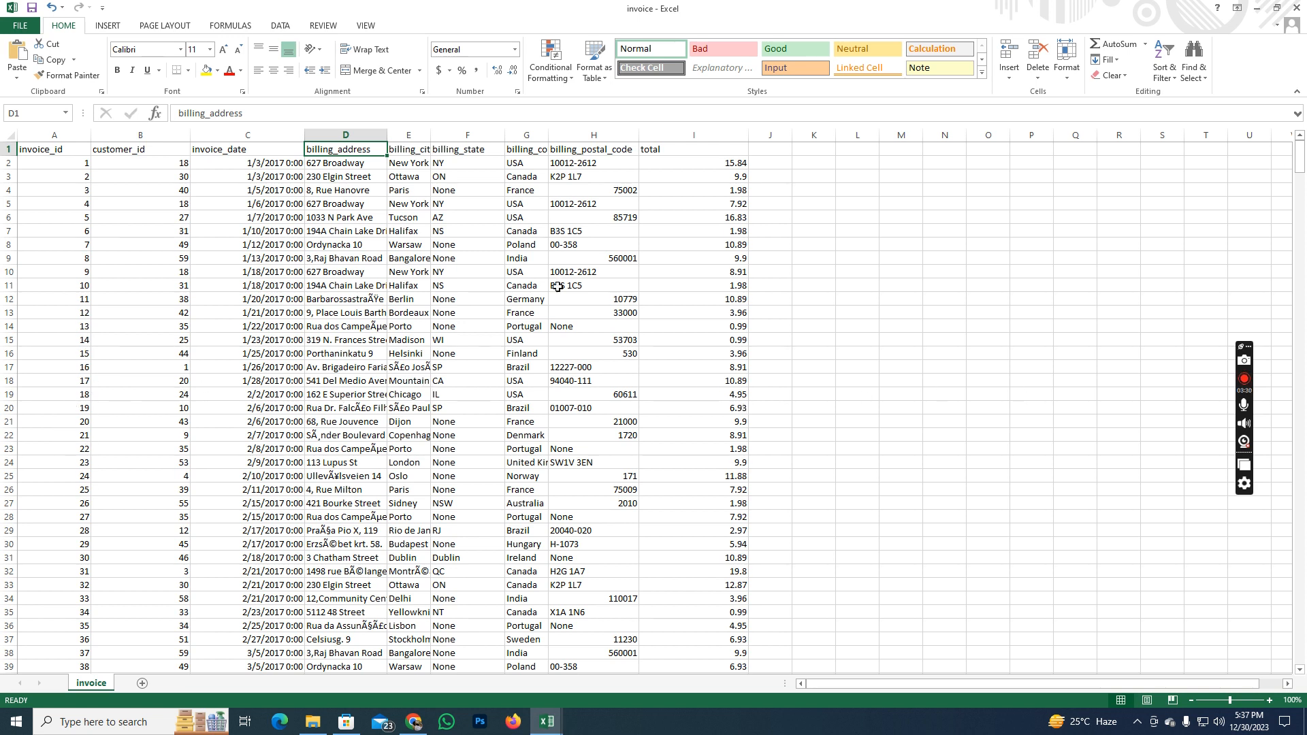
{"action": "left_click_drag", "start_coordinate": [430, 129], "coordinate": [499, 128]}
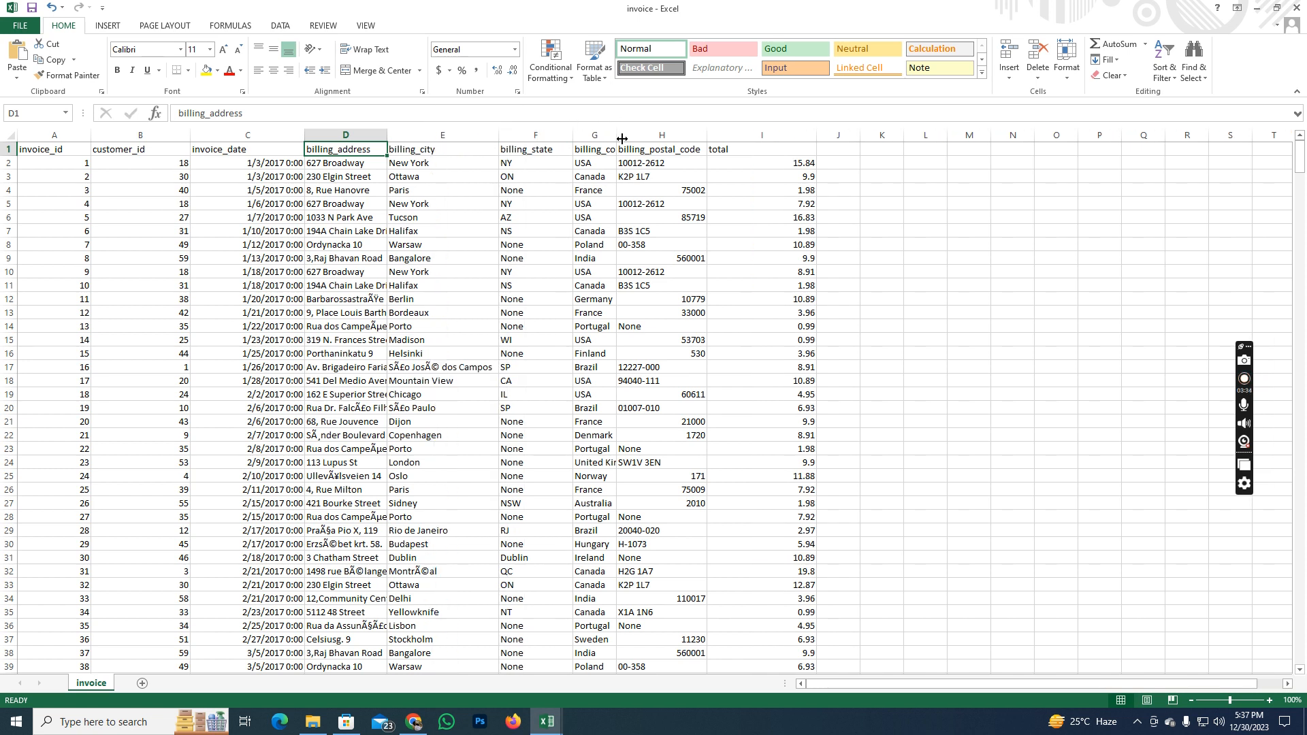
{"action": "left_click_drag", "start_coordinate": [617, 129], "coordinate": [659, 130]}
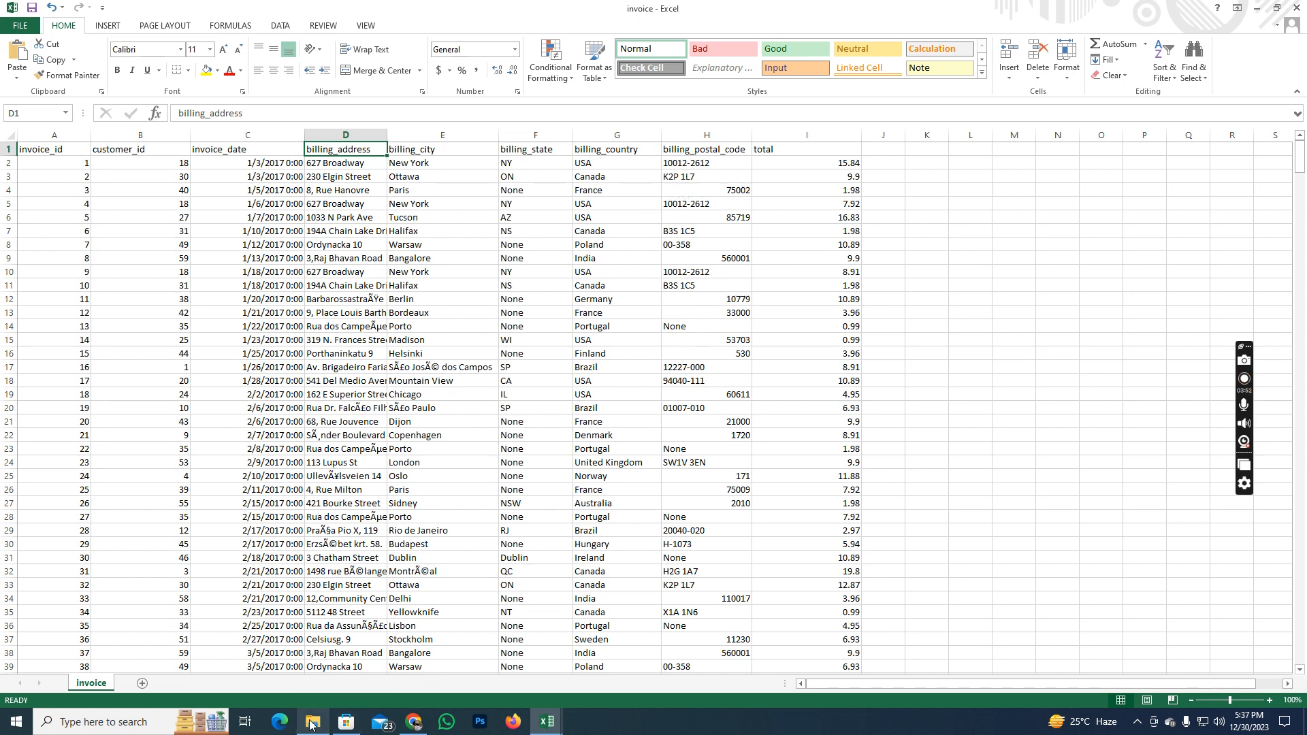
Step: Switch to the customer workbook and look through its columns, including those beyond email
{"action": "left_click", "coordinate": [546, 722]}
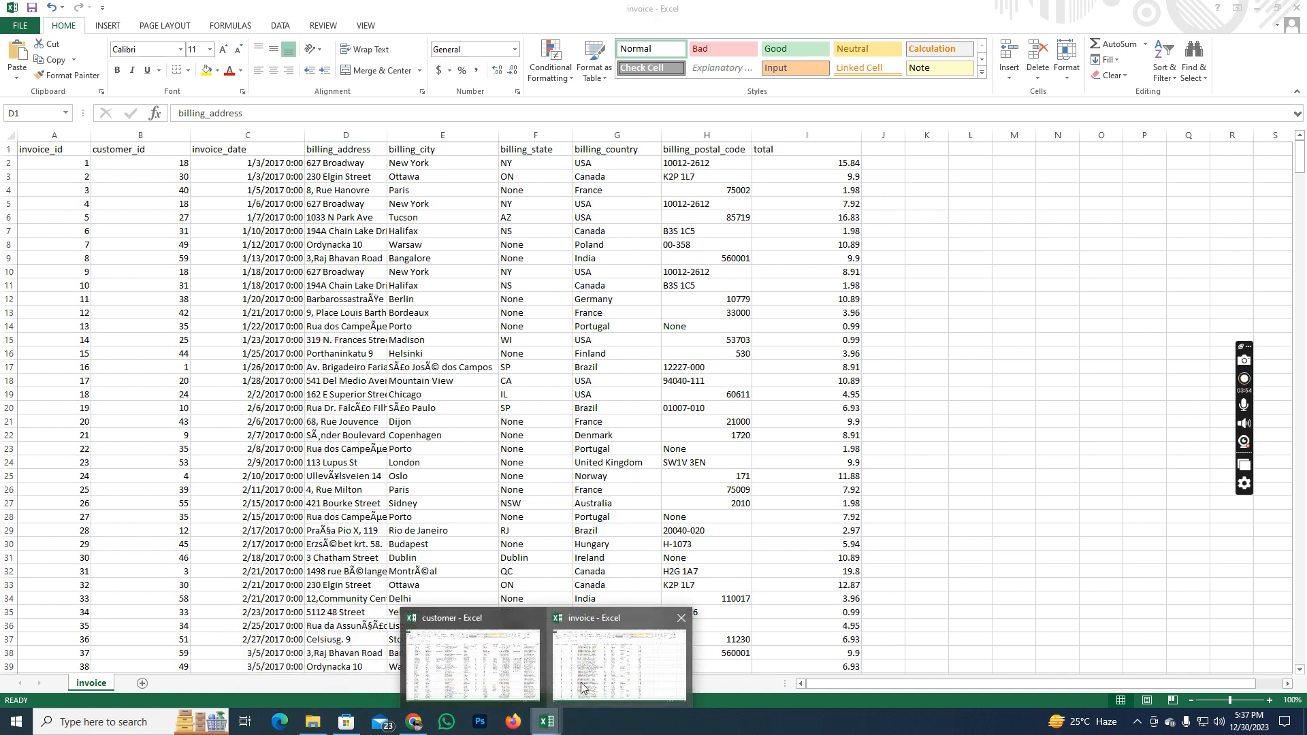
{"action": "left_click", "coordinate": [505, 662]}
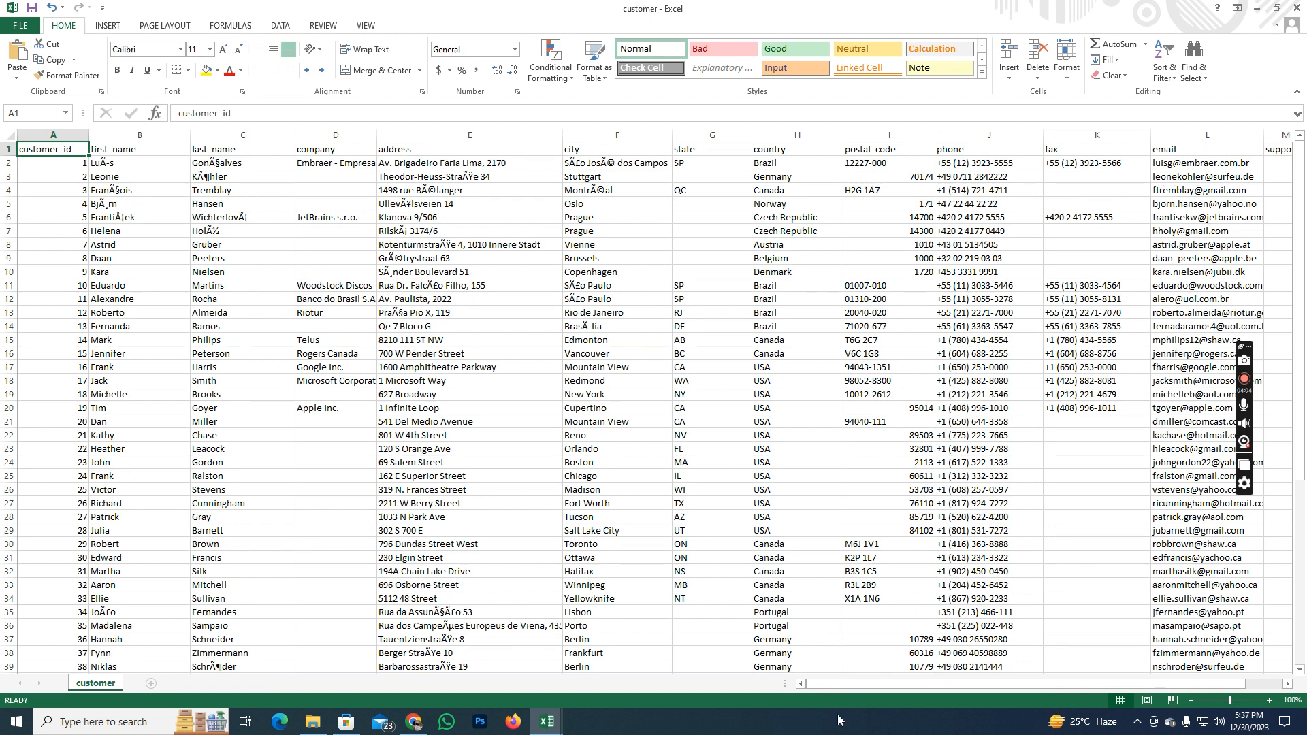
{"action": "left_click_drag", "start_coordinate": [857, 684], "coordinate": [1018, 689]}
Step: Launch Power BI Desktop from its Microsoft Store page and close the welcome screen
{"action": "left_click", "coordinate": [312, 722]}
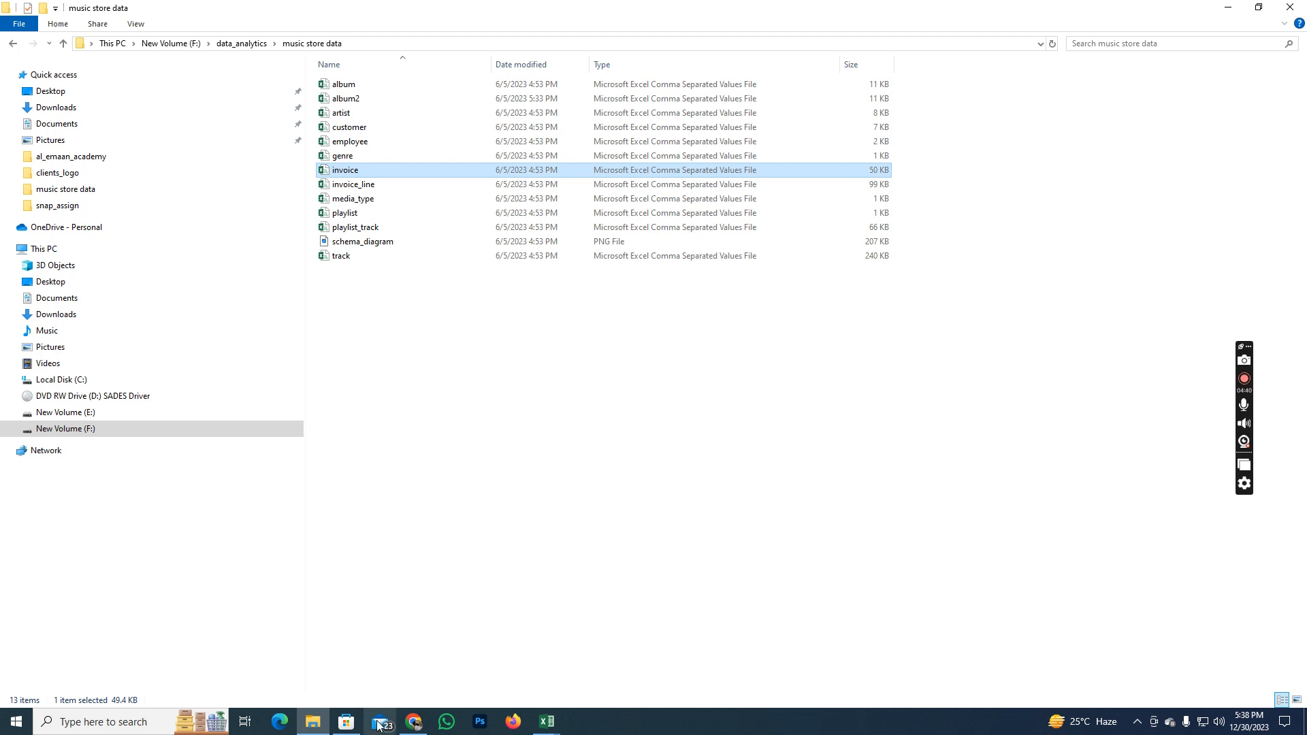
{"action": "left_click", "coordinate": [346, 722]}
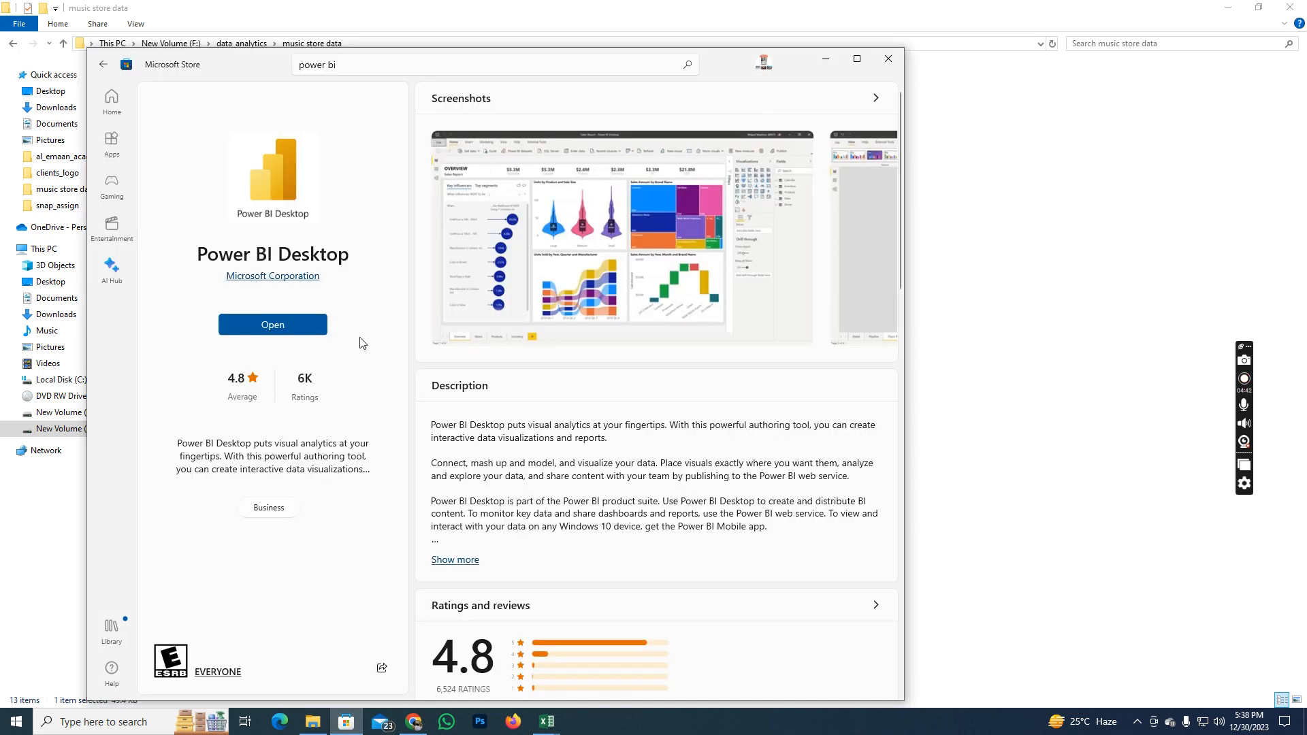
{"action": "left_click", "coordinate": [284, 331]}
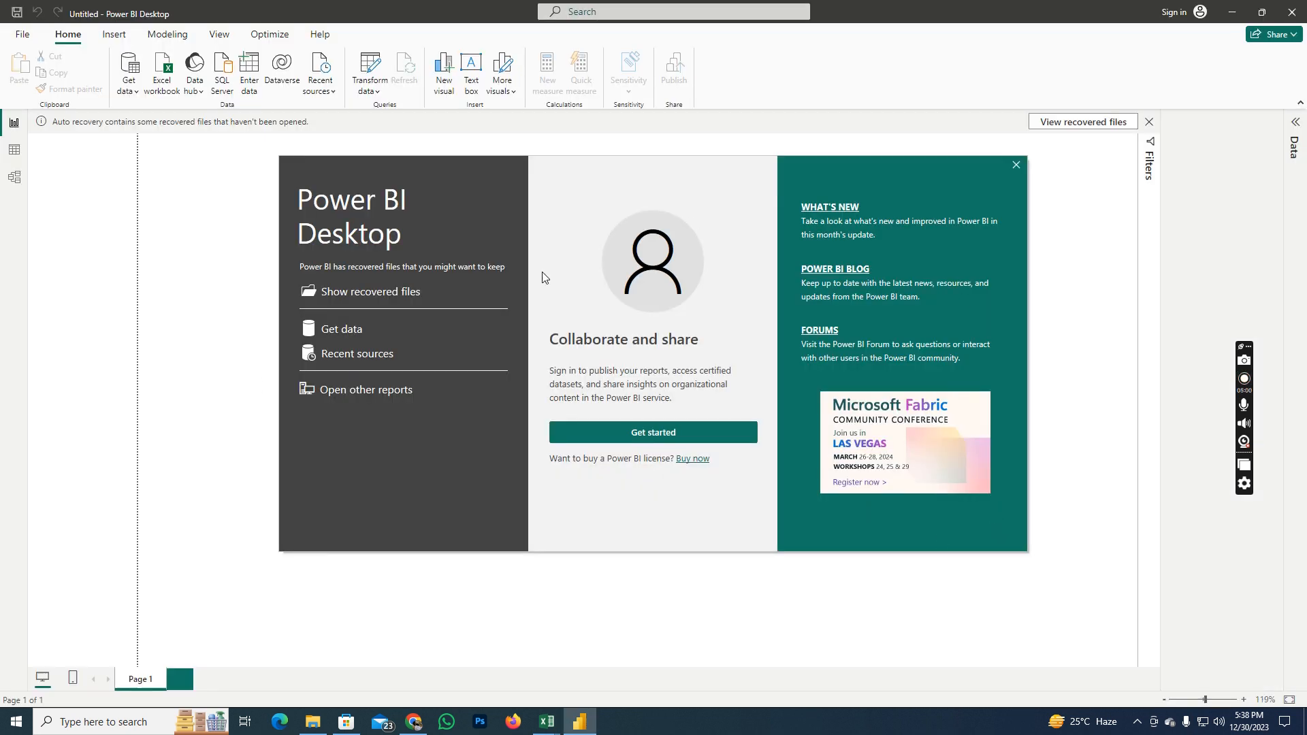
{"action": "left_click", "coordinate": [1015, 166]}
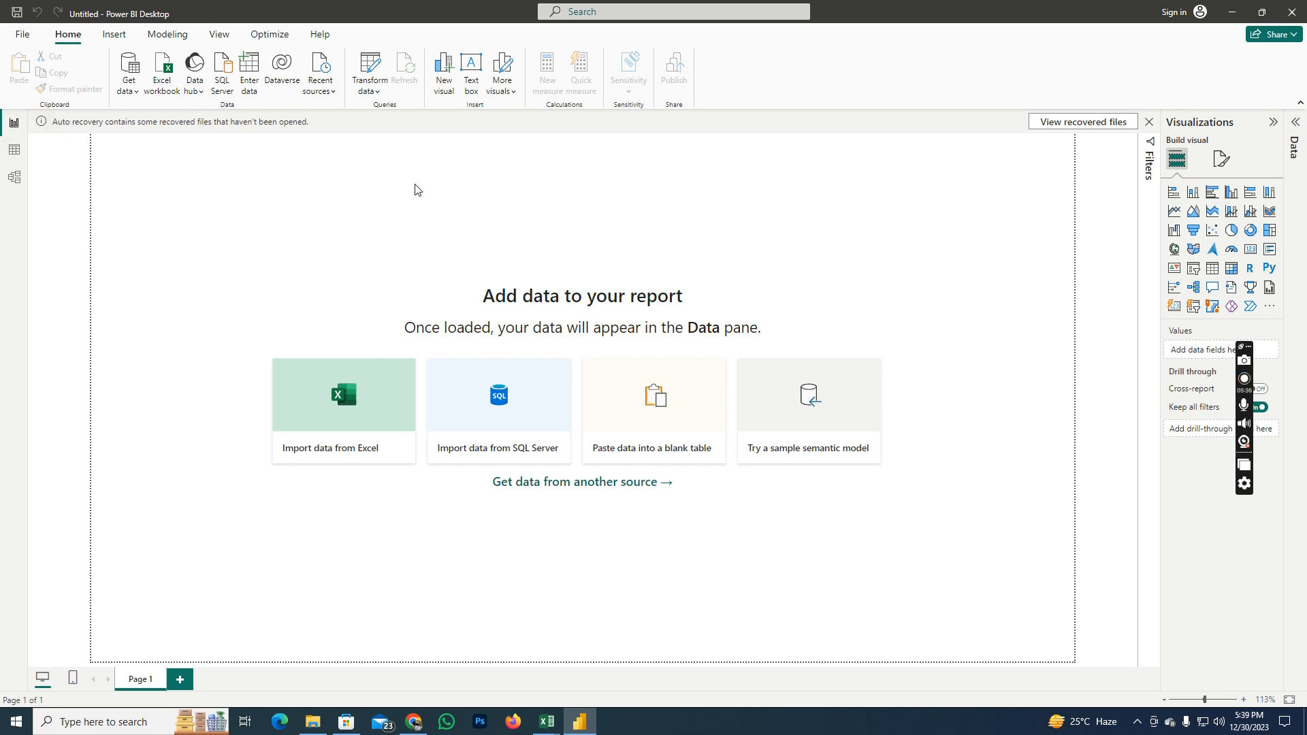
Step: Look at the model view and the table view of the empty Power BI report
{"action": "left_click", "coordinate": [15, 187]}
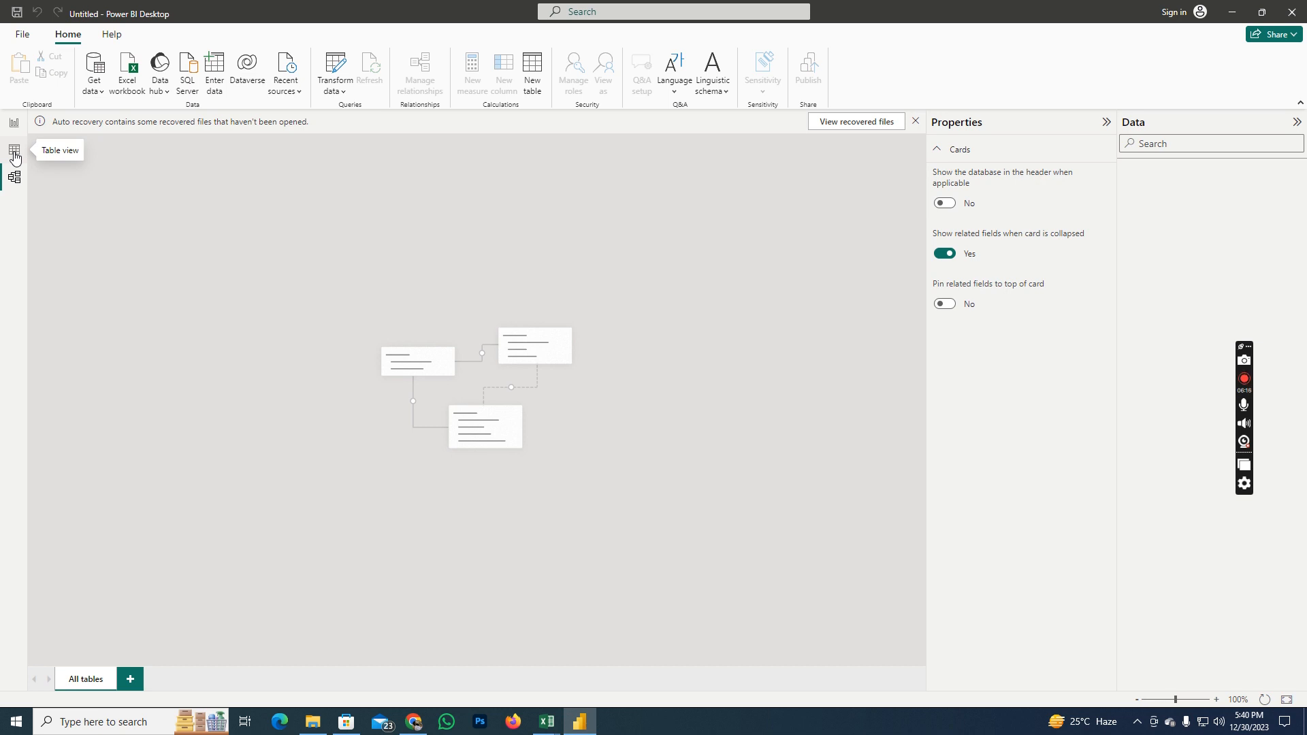
{"action": "left_click", "coordinate": [14, 156]}
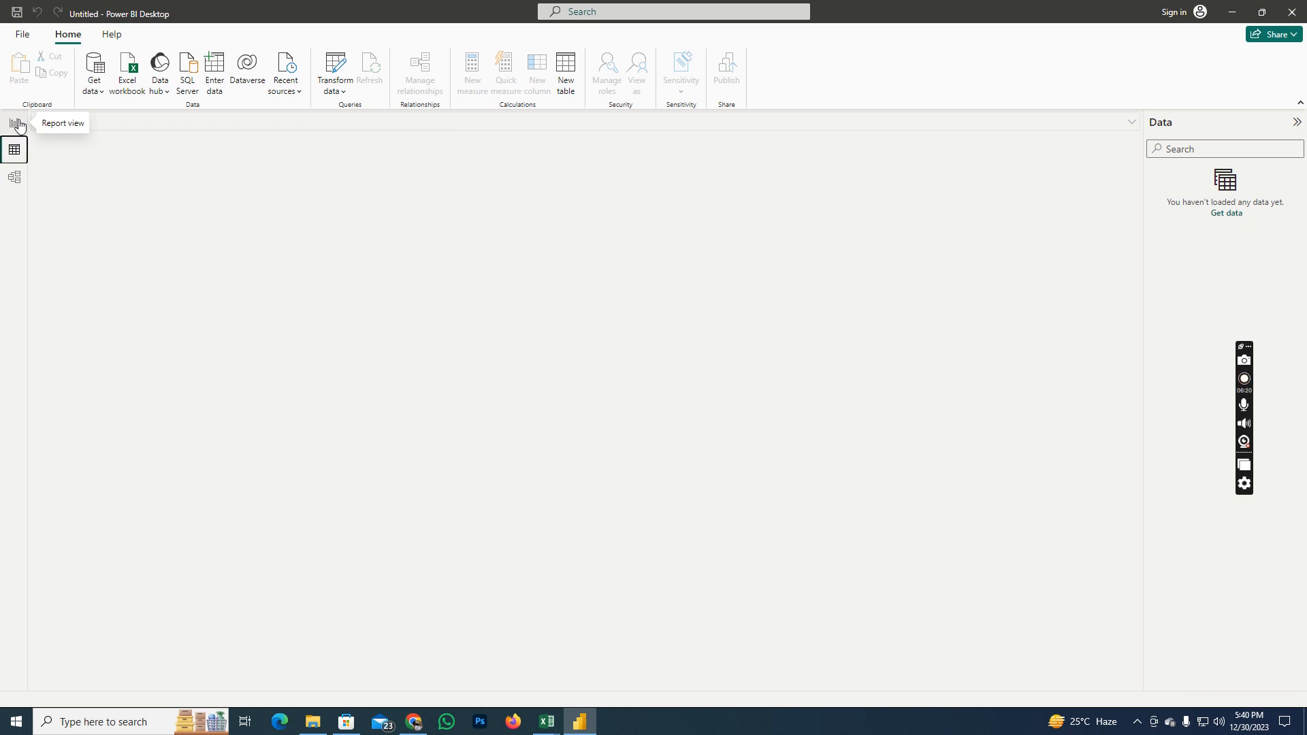
Step: Return to the report view, start a Text/CSV import and browse to data_analytics > music store data on the F: volume
{"action": "left_click", "coordinate": [15, 123]}
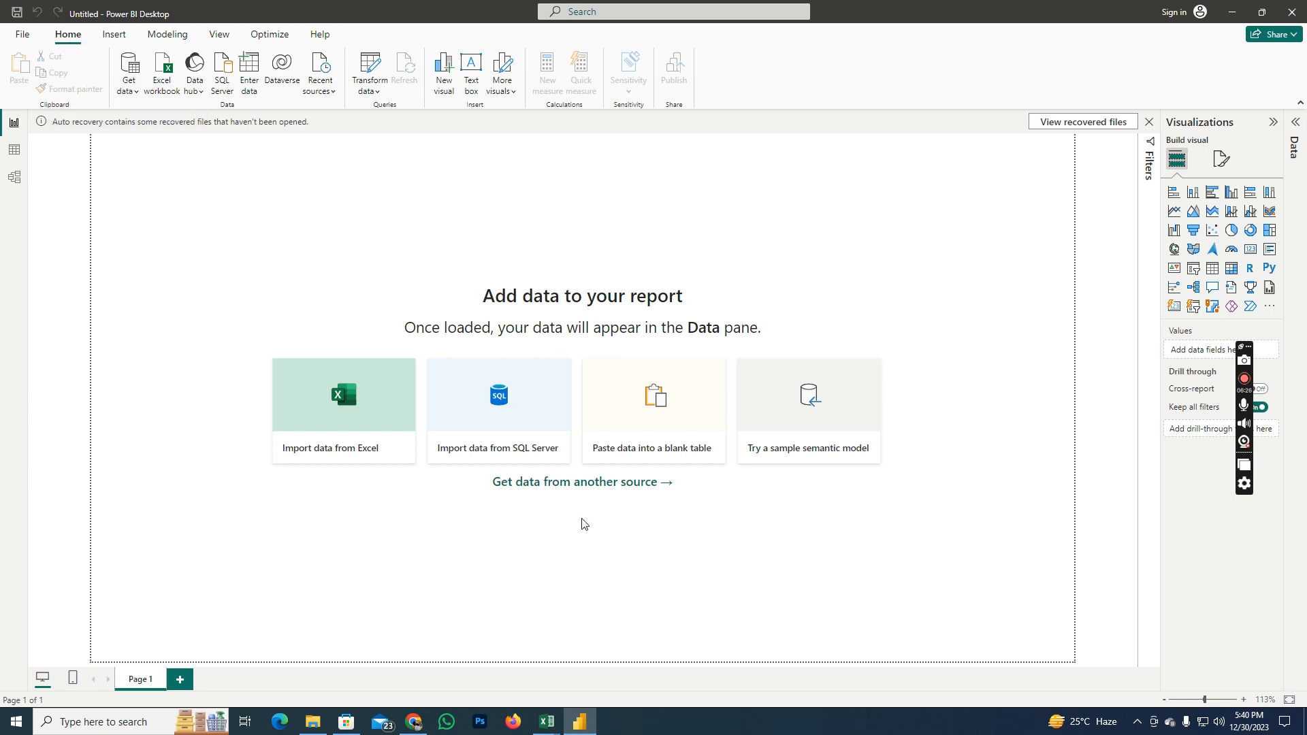
{"action": "left_click", "coordinate": [129, 90]}
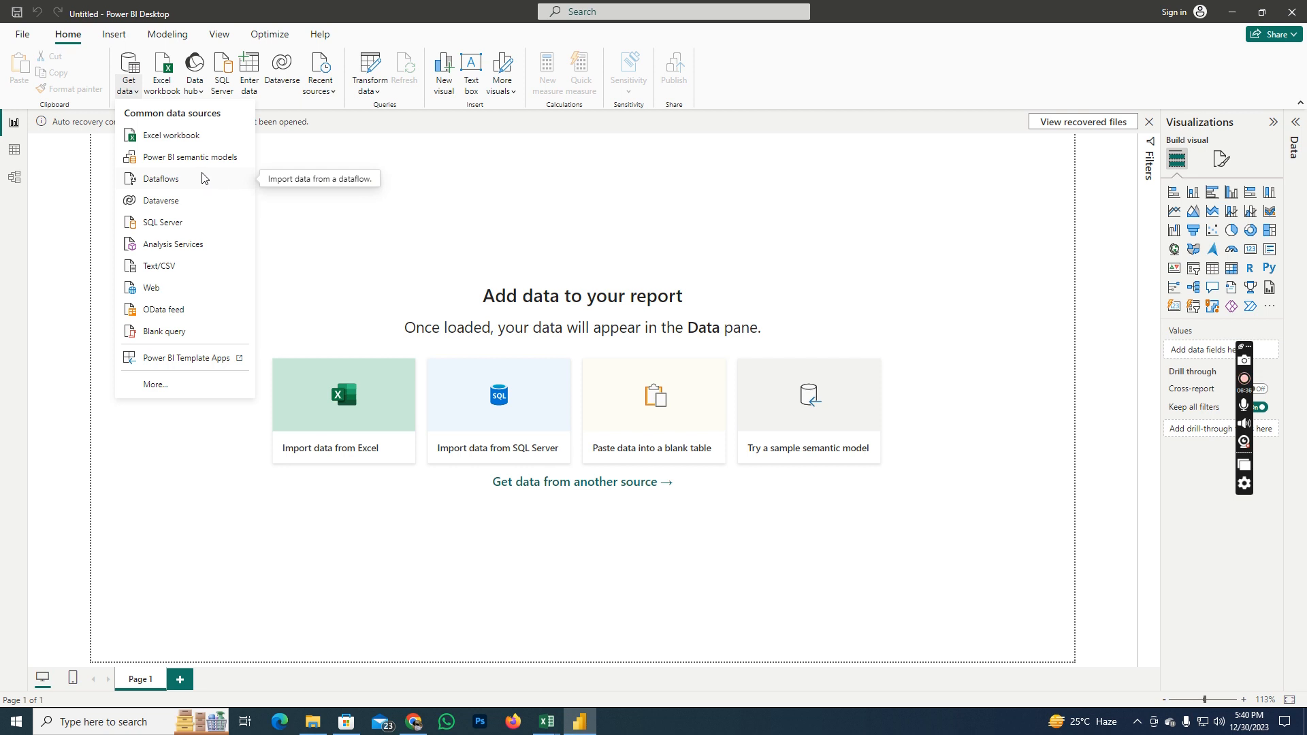
{"action": "left_click", "coordinate": [179, 271]}
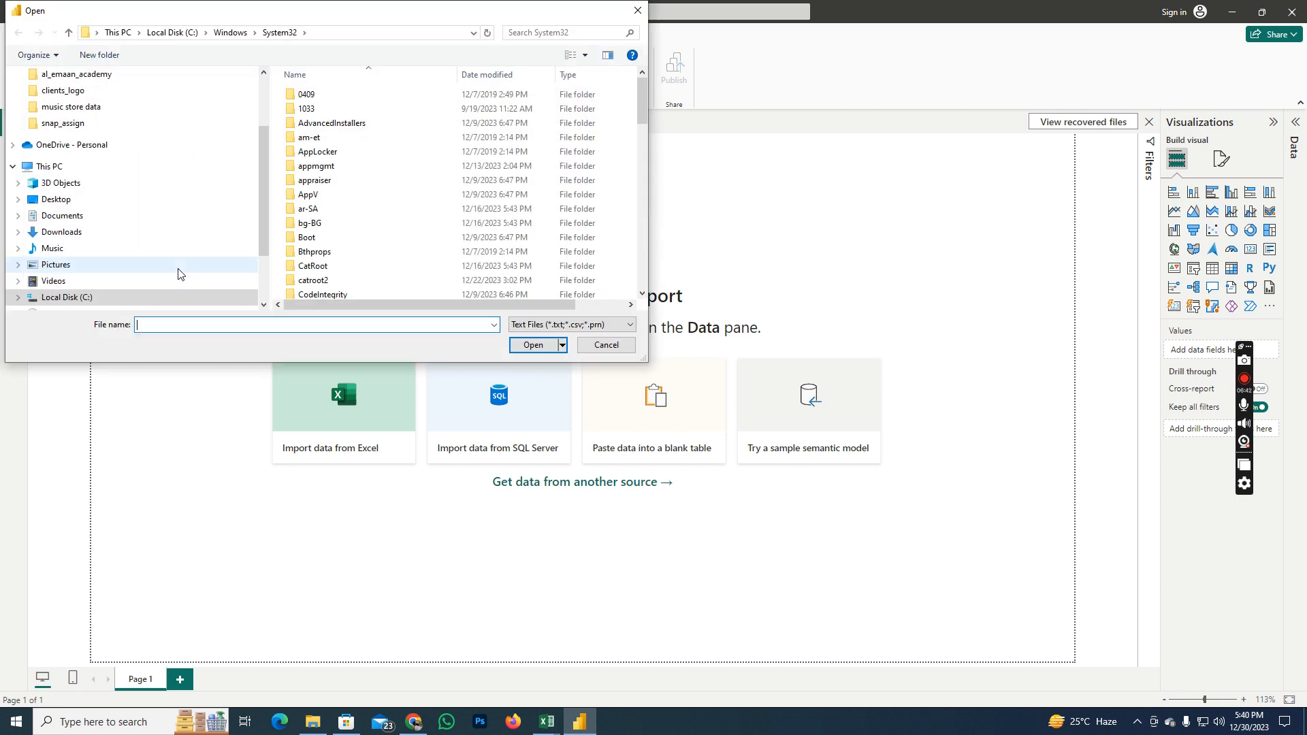
{"action": "scroll", "coordinate": [346, 252], "scroll_direction": "down", "scroll_amount": 6}
{"action": "scroll", "coordinate": [348, 246], "scroll_direction": "down", "scroll_amount": 16}
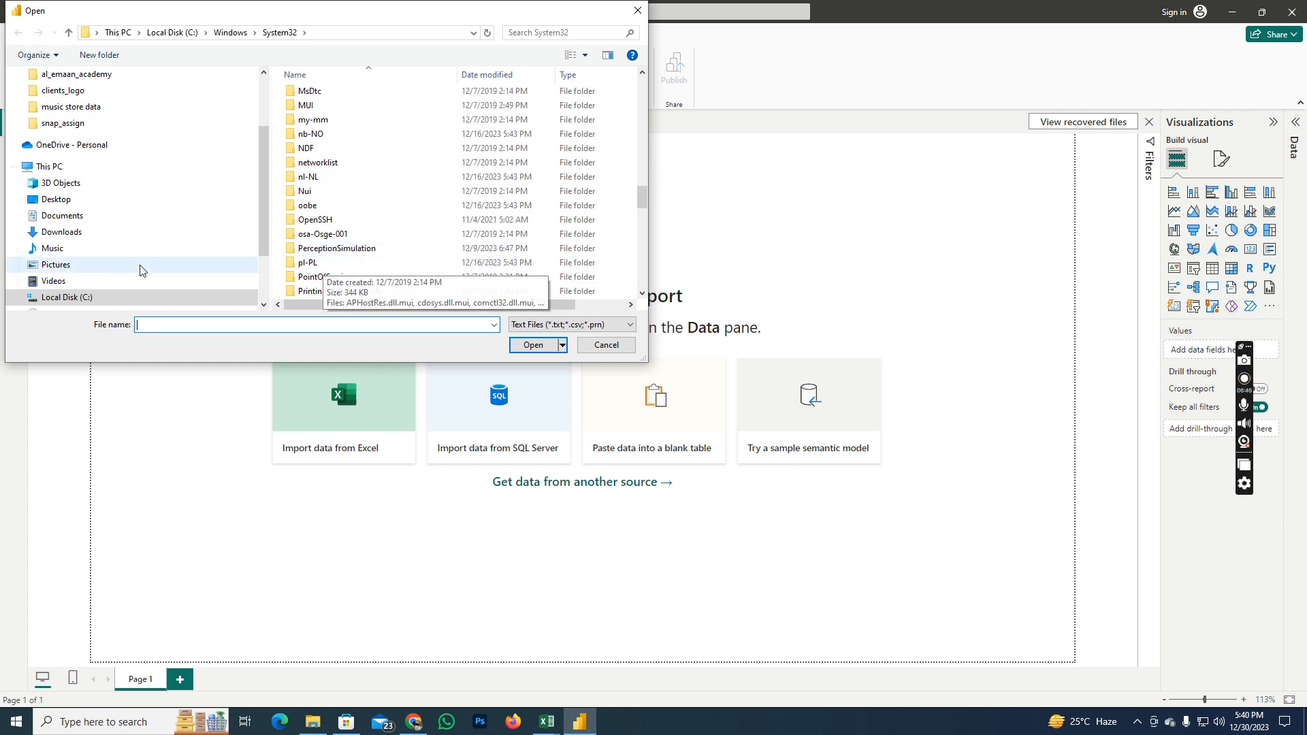
{"action": "left_click", "coordinate": [89, 298]}
{"action": "left_click", "coordinate": [106, 265]}
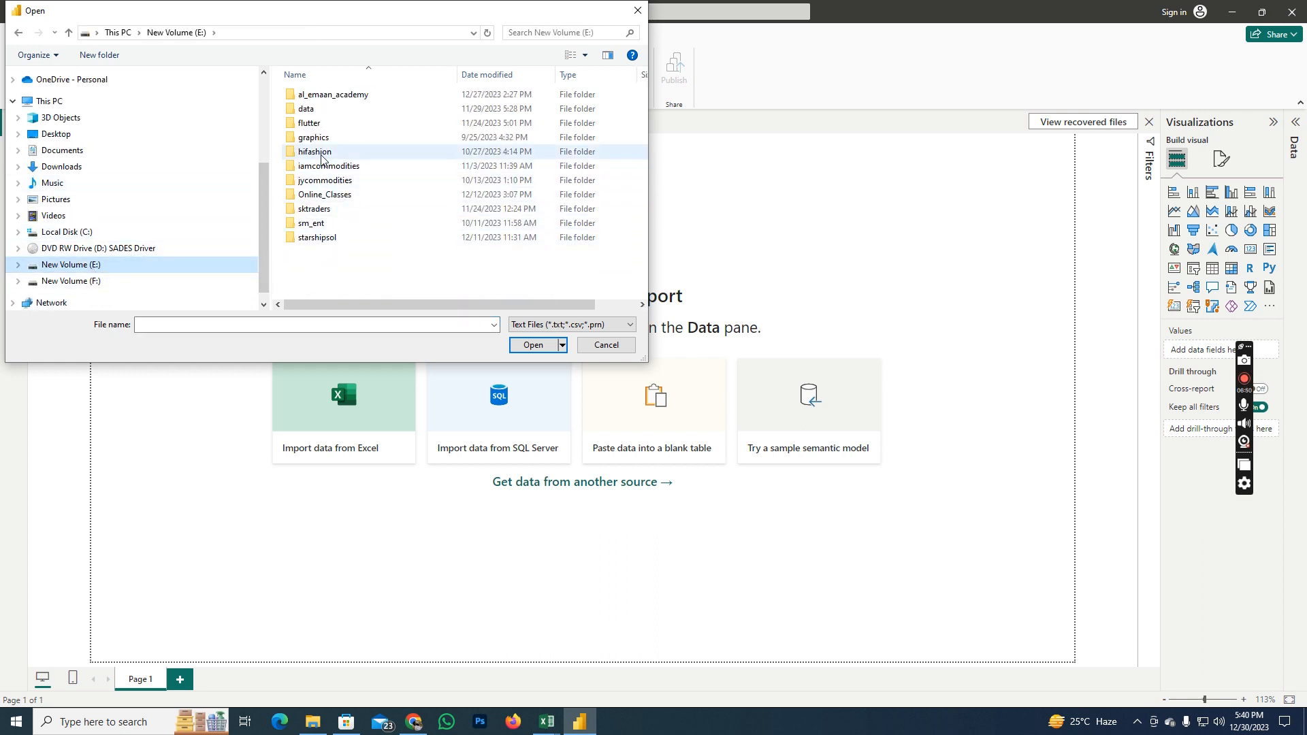
{"action": "left_click", "coordinate": [101, 283]}
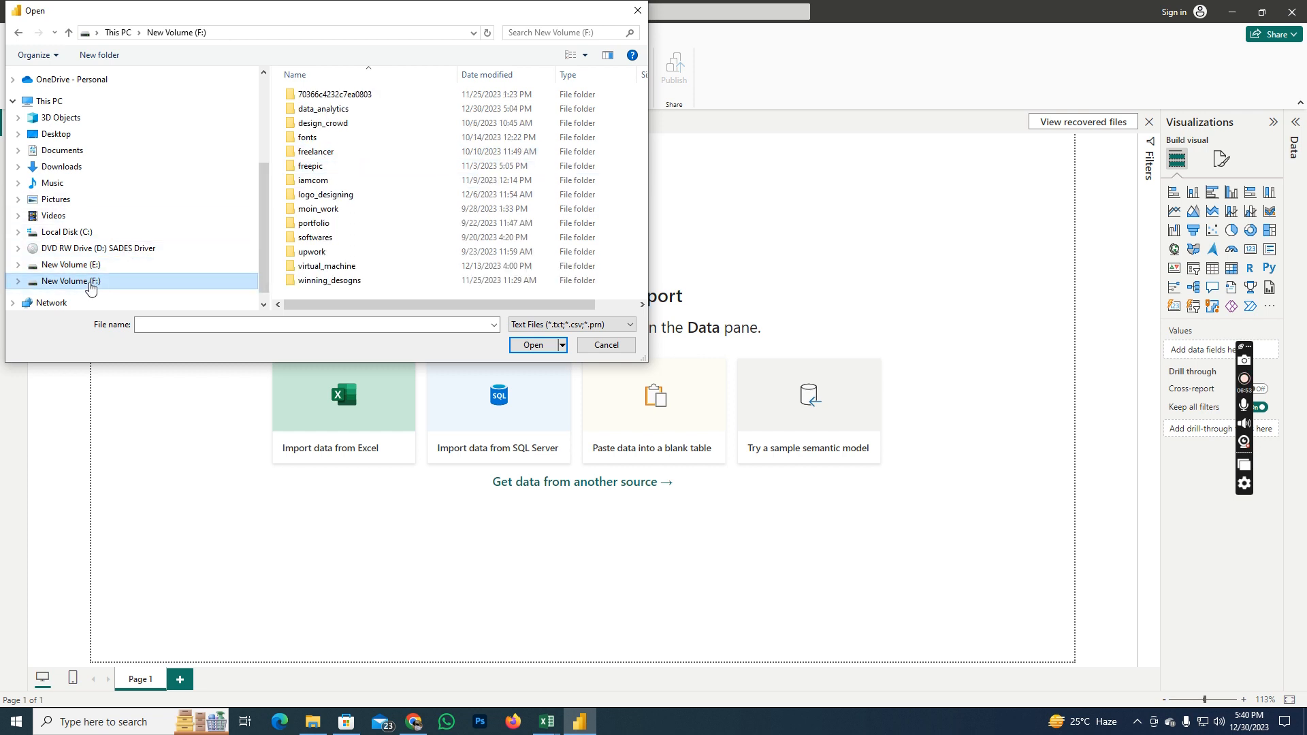
{"action": "double_click", "coordinate": [355, 112]}
{"action": "double_click", "coordinate": [342, 97]}
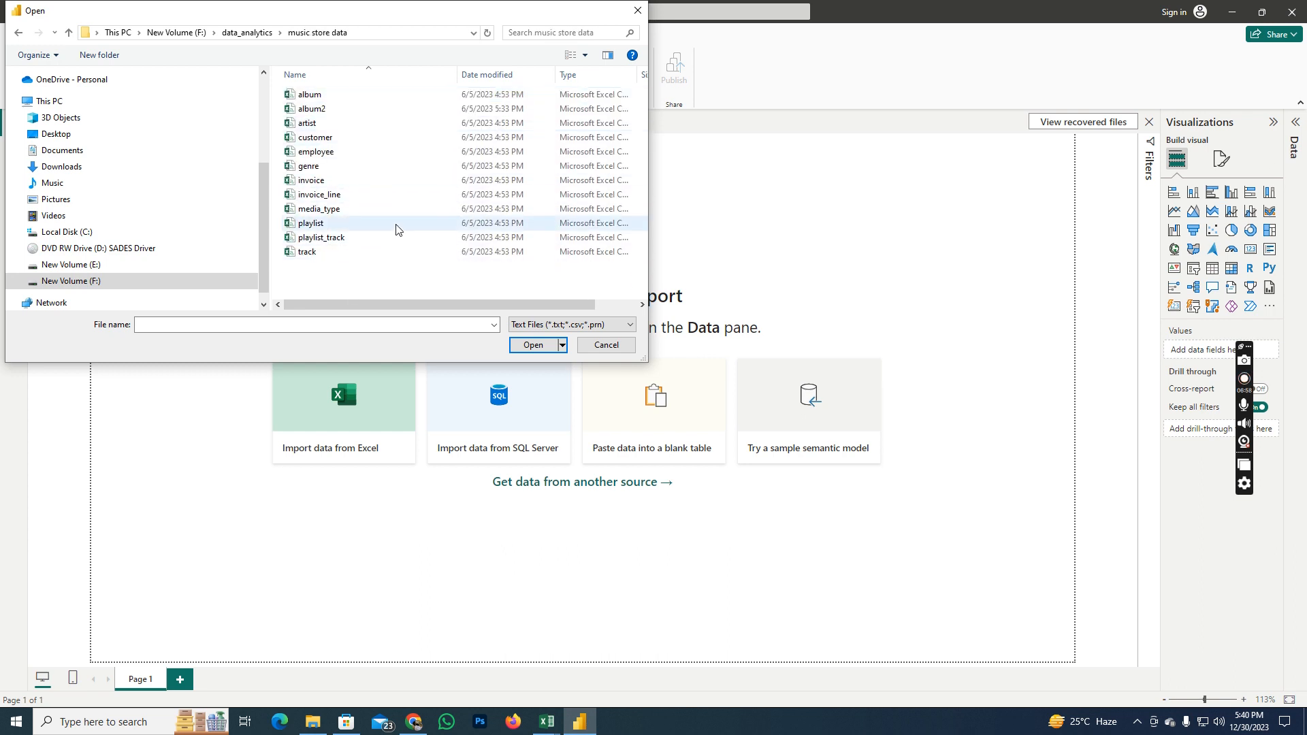
Step: Import invoice.csv and load it into the report with the default import settings
{"action": "left_click", "coordinate": [312, 186]}
{"action": "double_click", "coordinate": [313, 187]}
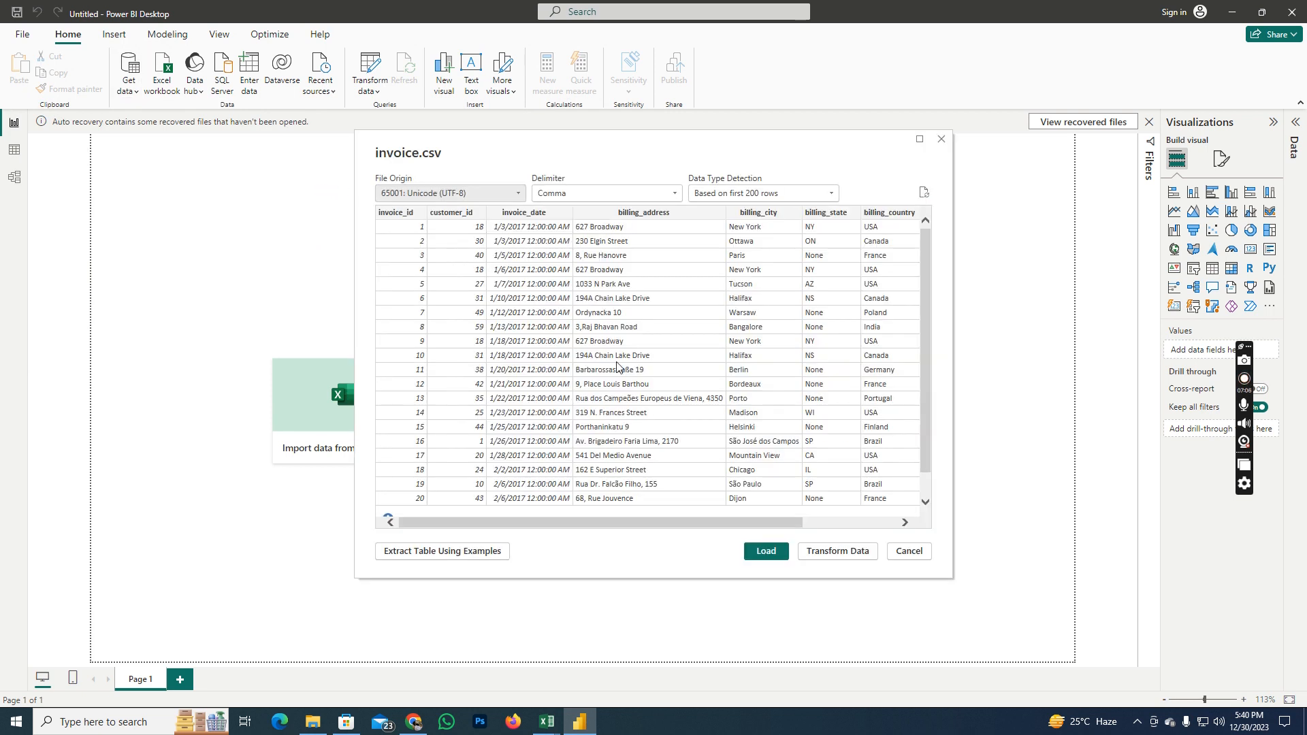
{"action": "left_click", "coordinate": [763, 552]}
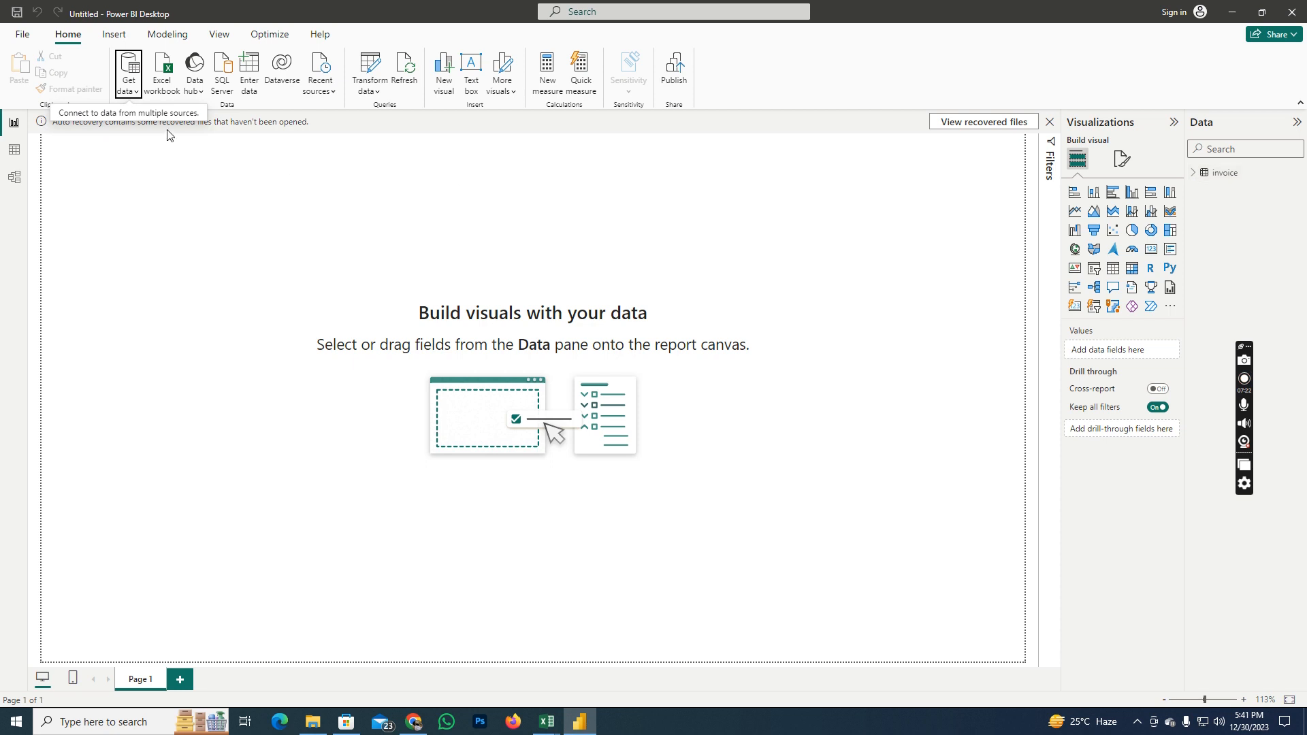
Step: Import customer.csv from the music store data folder as Text/CSV and load it into the report
{"action": "left_click", "coordinate": [129, 91]}
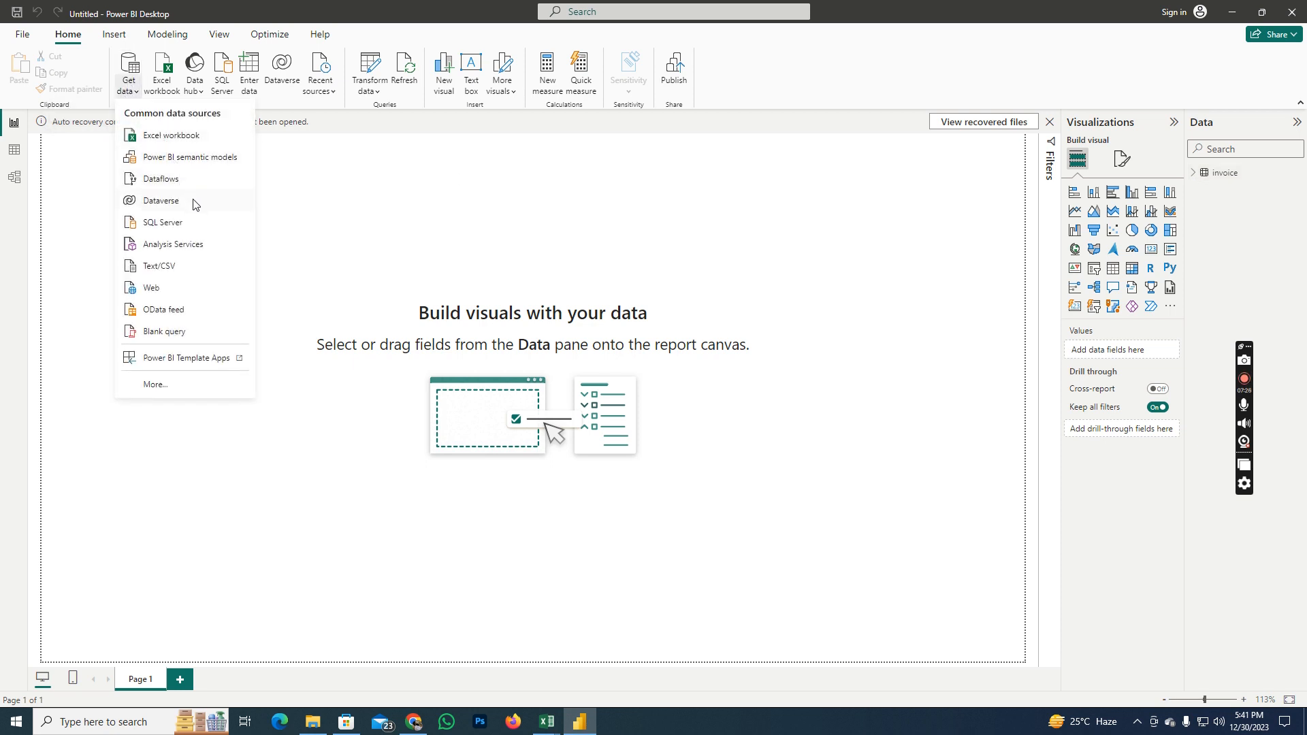
{"action": "left_click", "coordinate": [172, 270]}
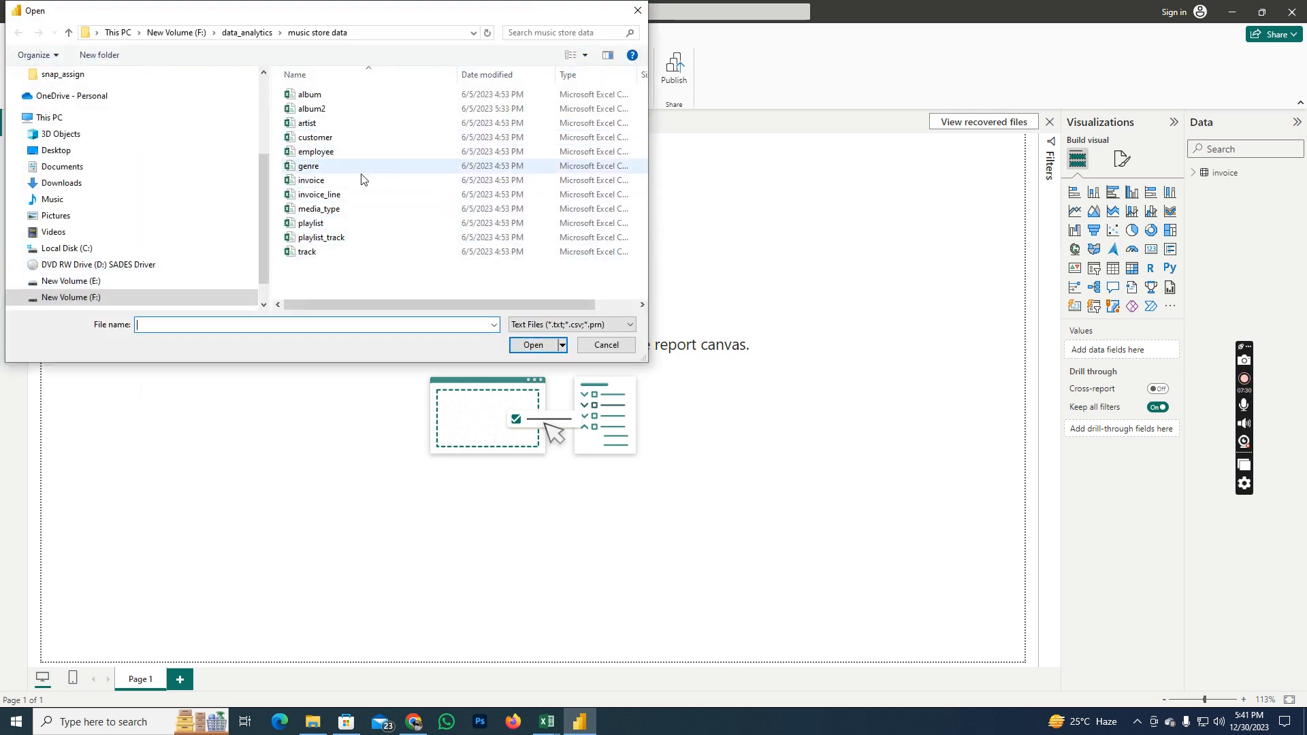
{"action": "left_click", "coordinate": [330, 140]}
{"action": "left_click", "coordinate": [535, 353]}
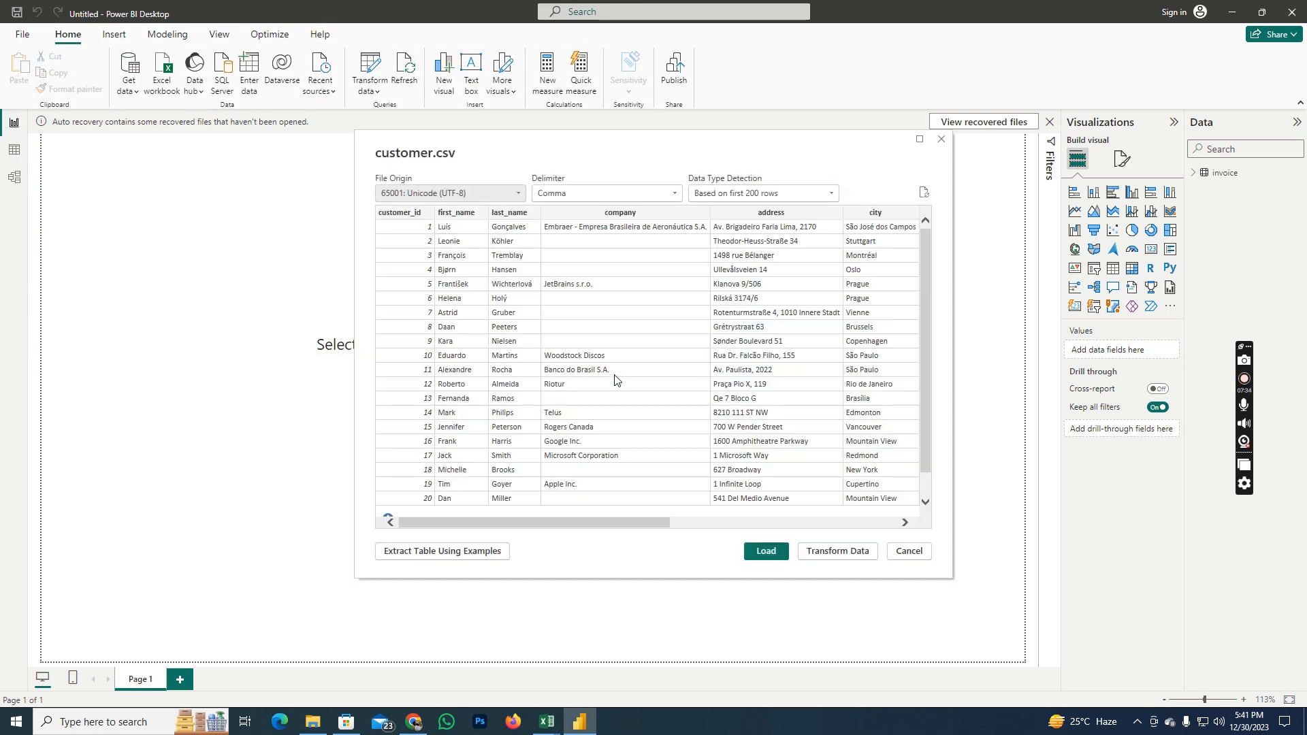
{"action": "left_click", "coordinate": [766, 551]}
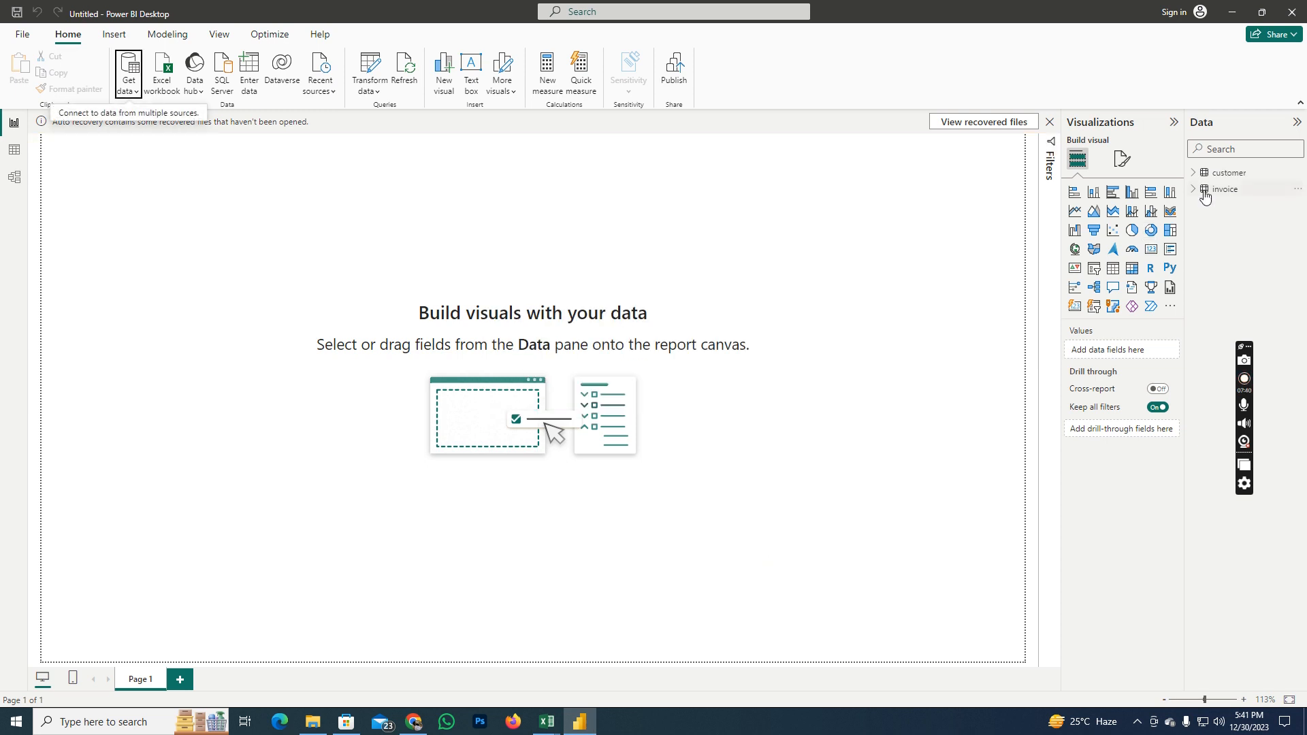
Step: Expand the customer and invoice tables to examine their fields, and collapse both again
{"action": "left_click", "coordinate": [1198, 180]}
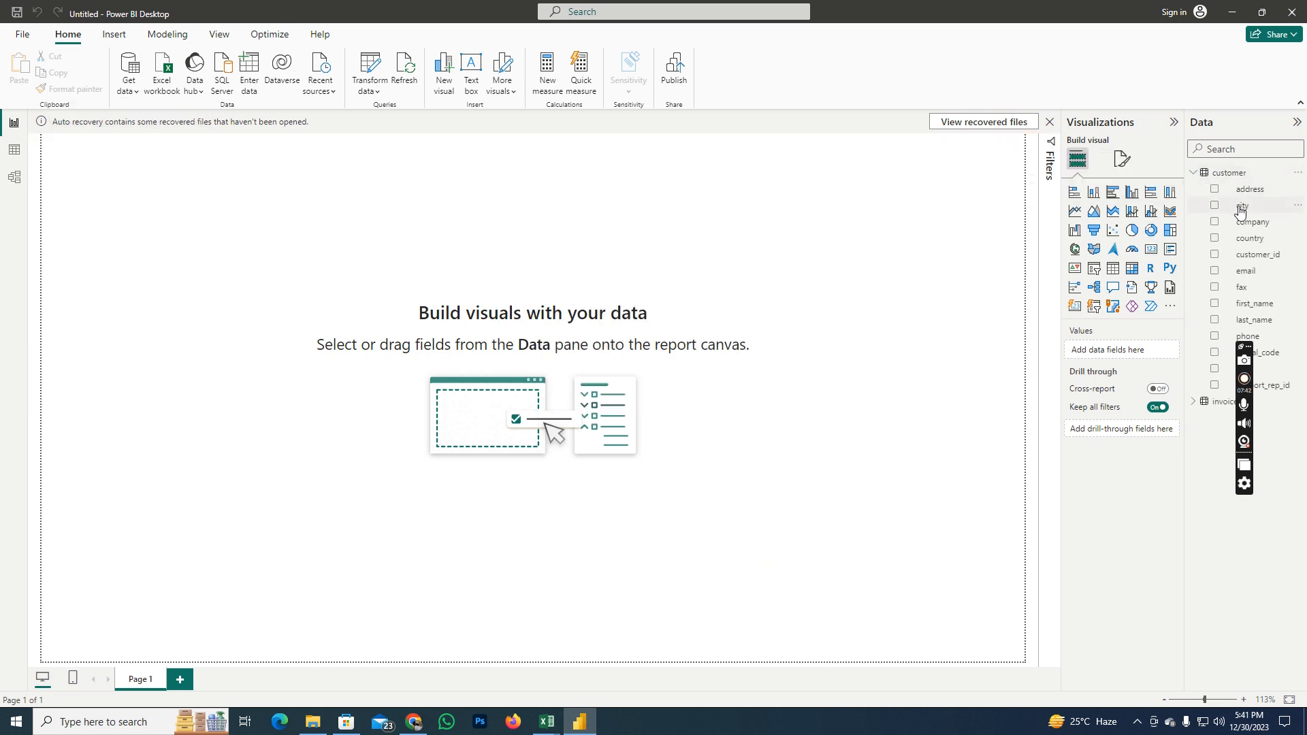
{"action": "left_click", "coordinate": [1195, 402]}
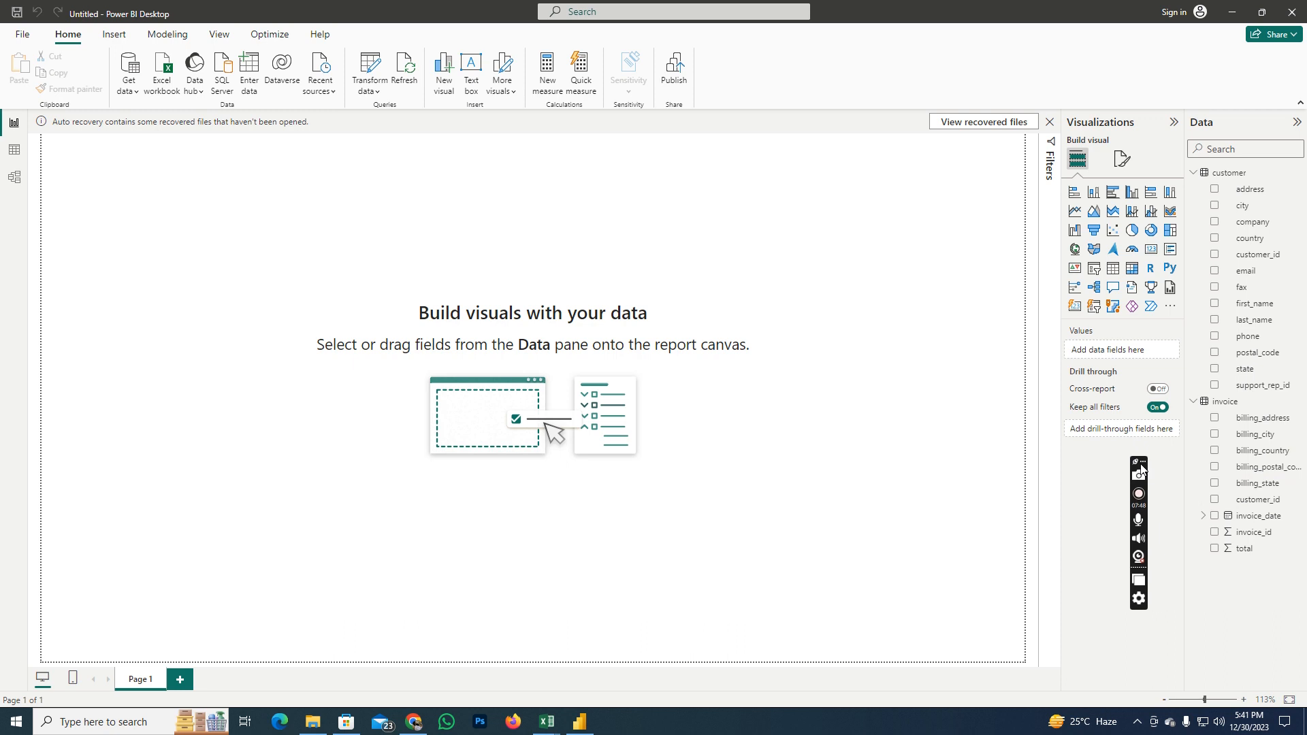
{"action": "left_click", "coordinate": [1194, 403]}
{"action": "left_click", "coordinate": [1193, 174]}
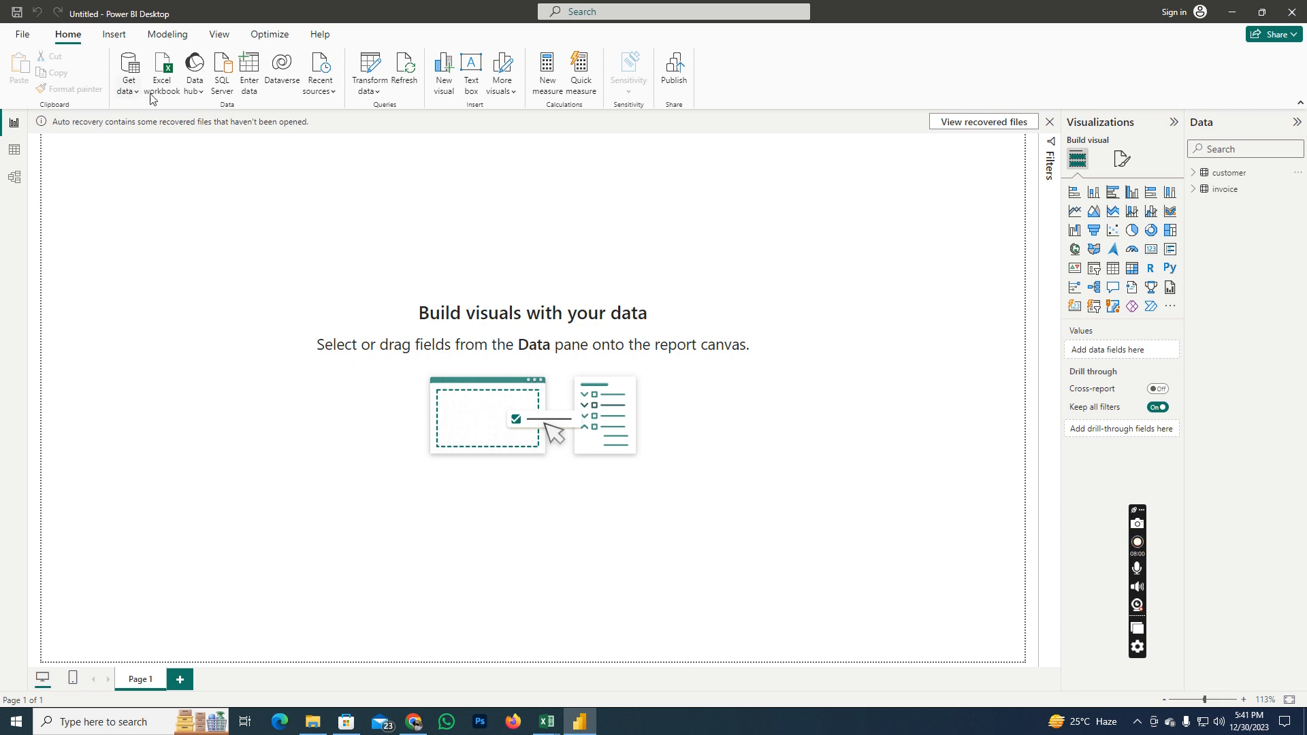
Step: Open the Power Query Editor and look through the invoice and customer queries, ending on invoice
{"action": "left_click", "coordinate": [372, 71]}
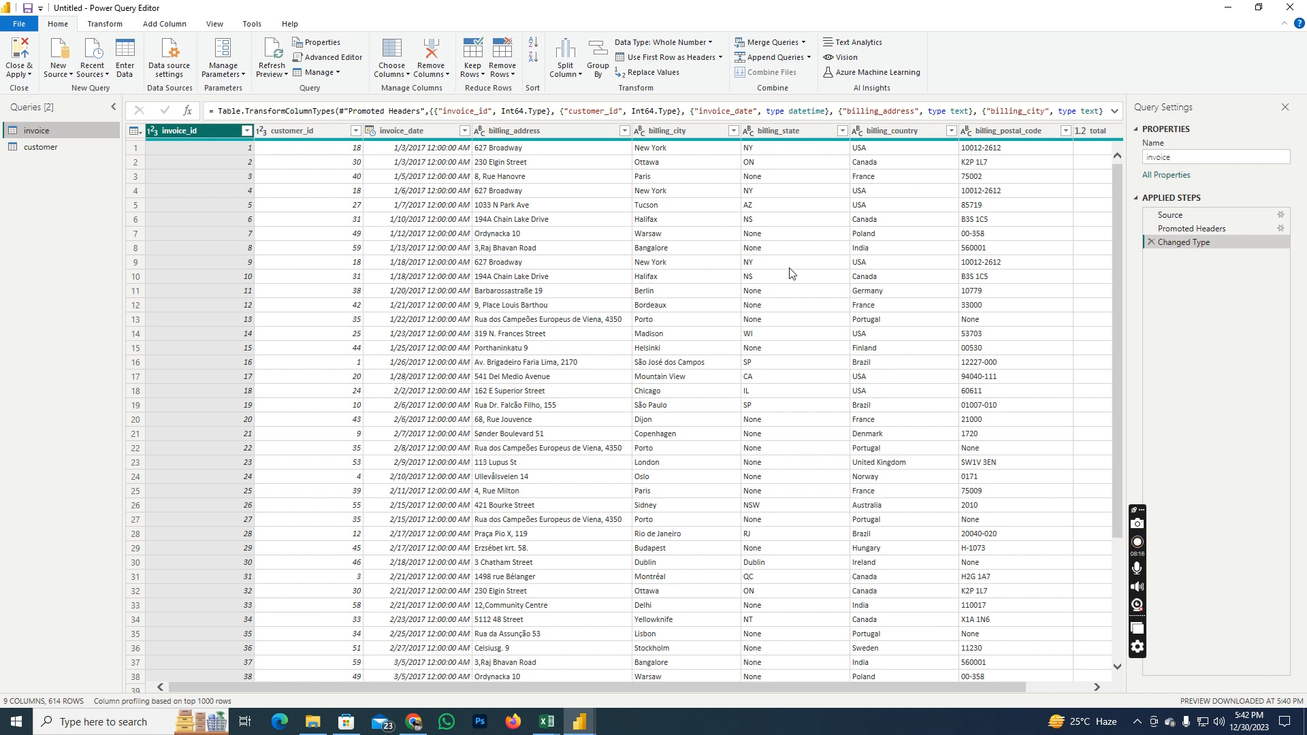
{"action": "left_click_drag", "start_coordinate": [685, 687], "coordinate": [602, 685]}
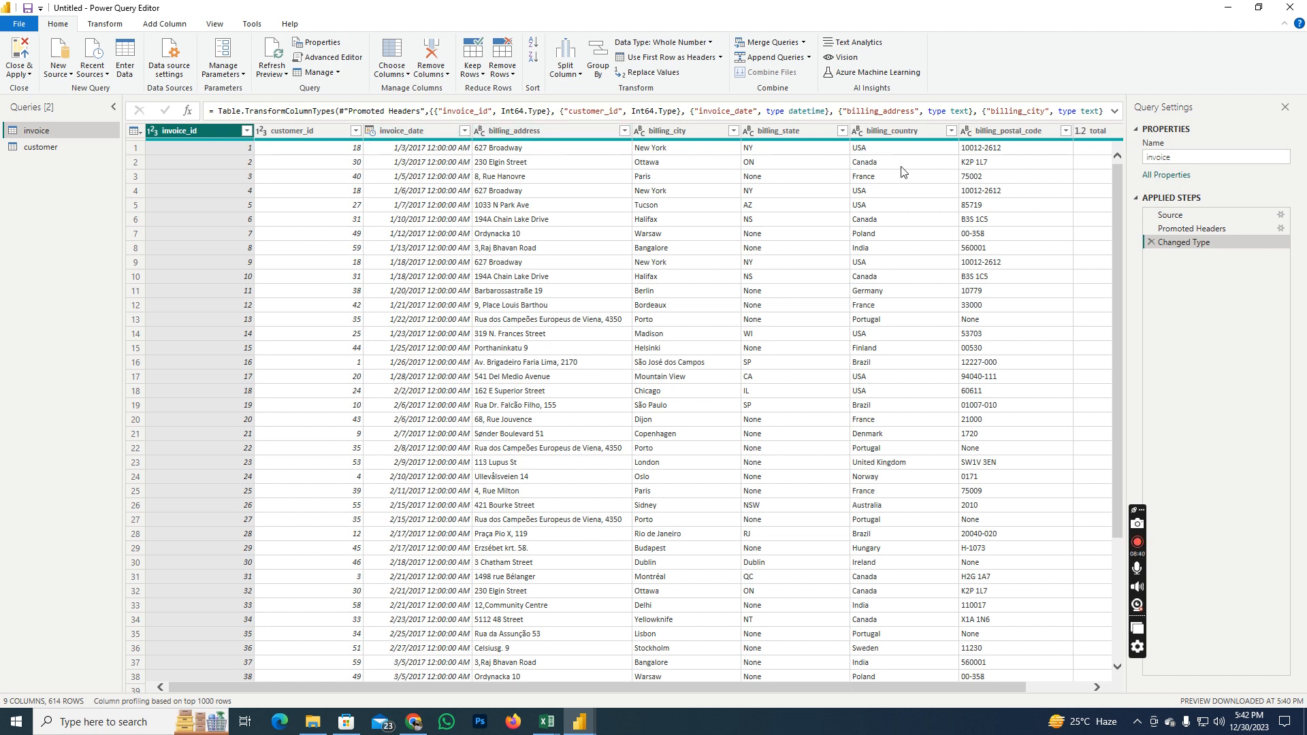
{"action": "left_click_drag", "start_coordinate": [816, 689], "coordinate": [878, 678]}
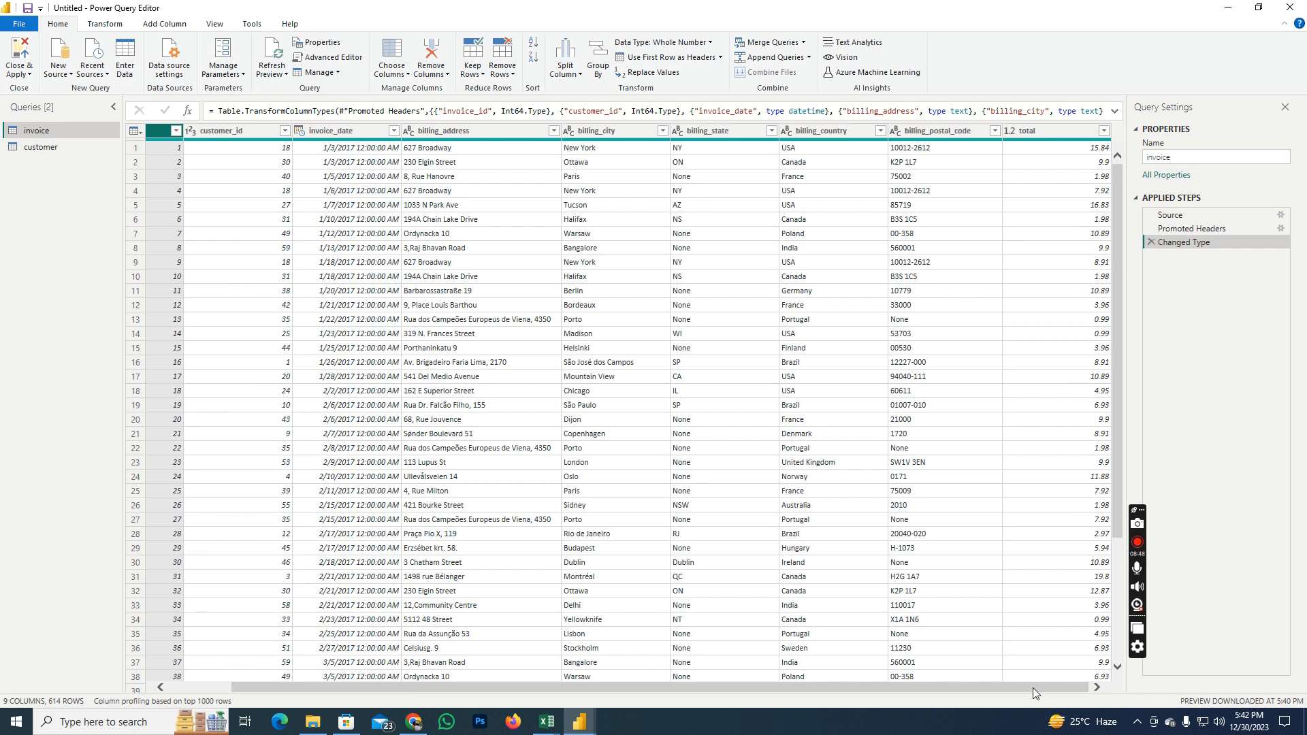
{"action": "left_click_drag", "start_coordinate": [1032, 688], "coordinate": [907, 676]}
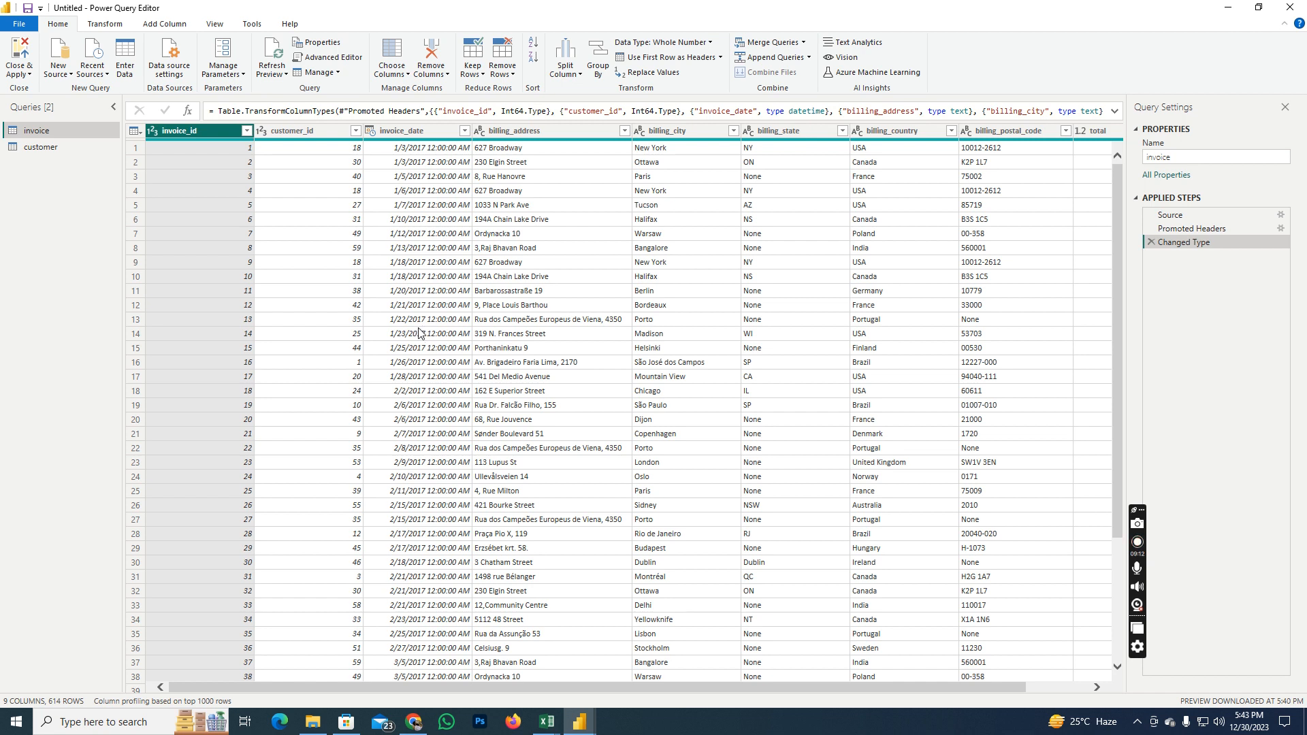
{"action": "left_click", "coordinate": [48, 147]}
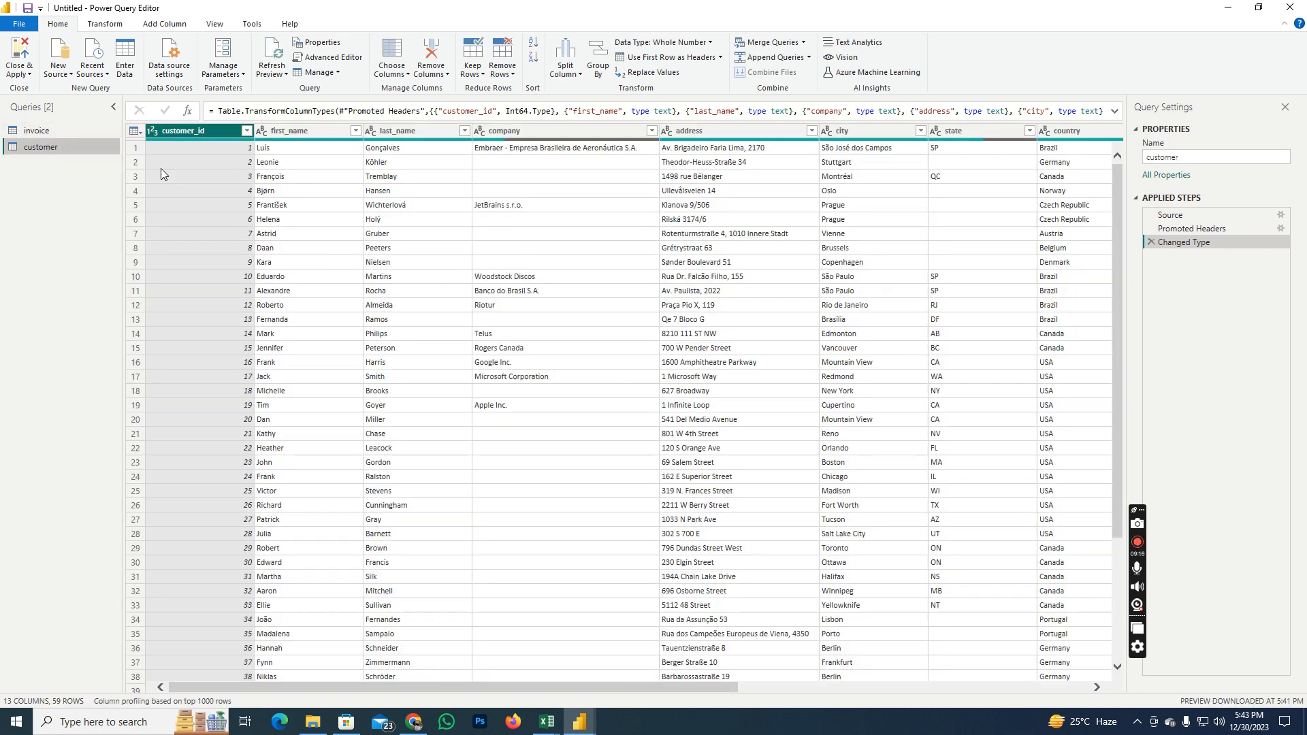
{"action": "left_click", "coordinate": [30, 136]}
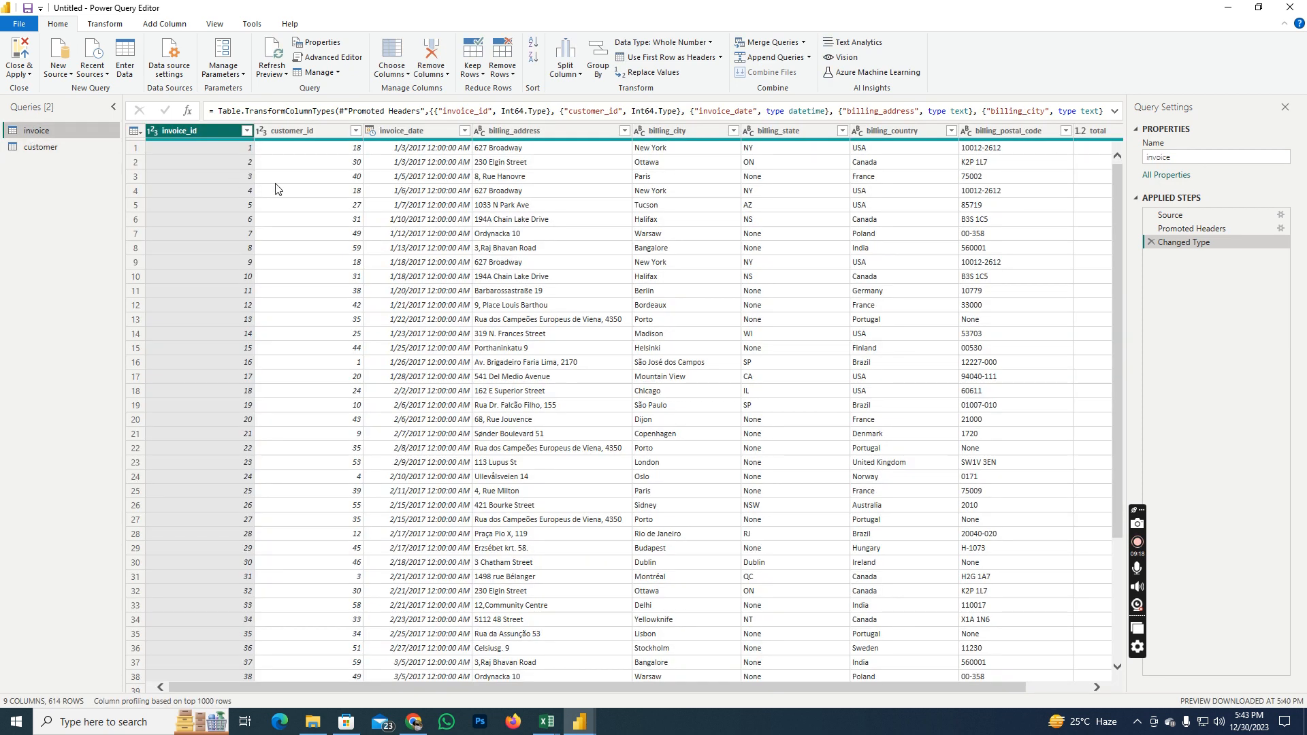
Step: Duplicate the customer_id column of the invoice query and delete the resulting applied step
{"action": "right_click", "coordinate": [335, 134]}
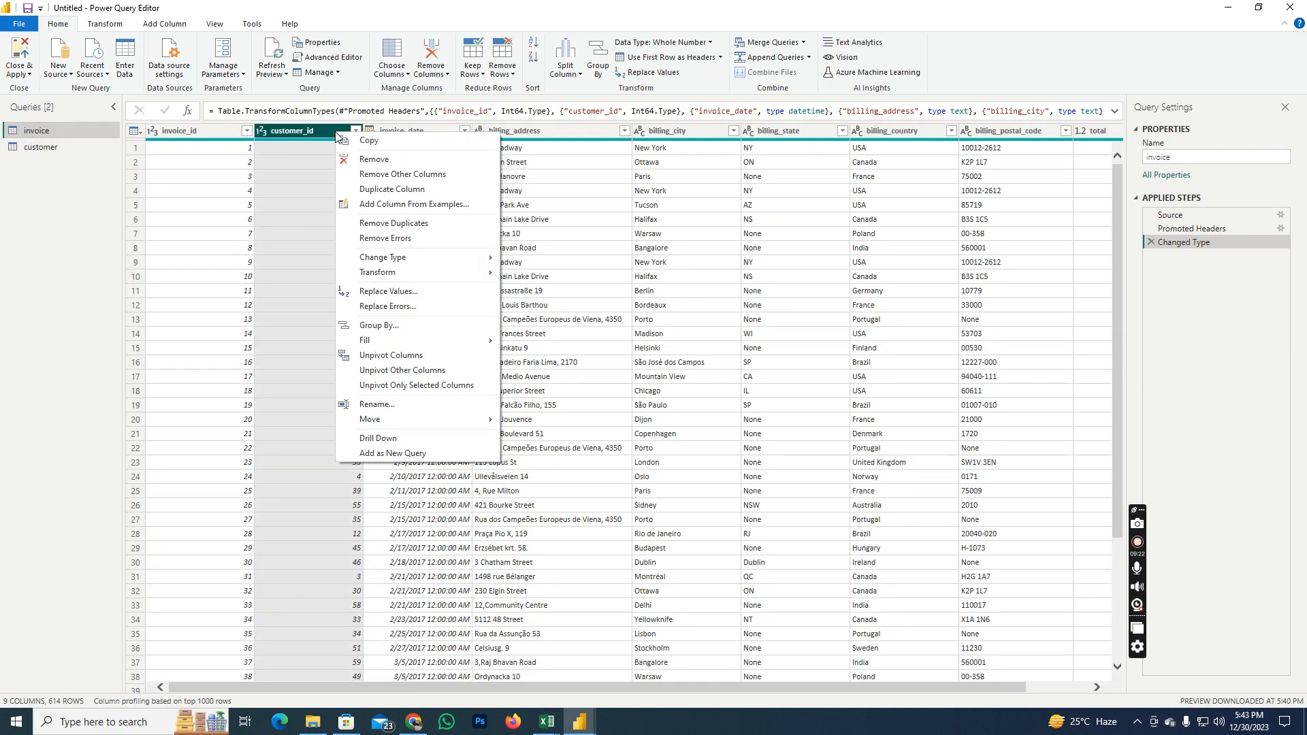
{"action": "left_click", "coordinate": [415, 193]}
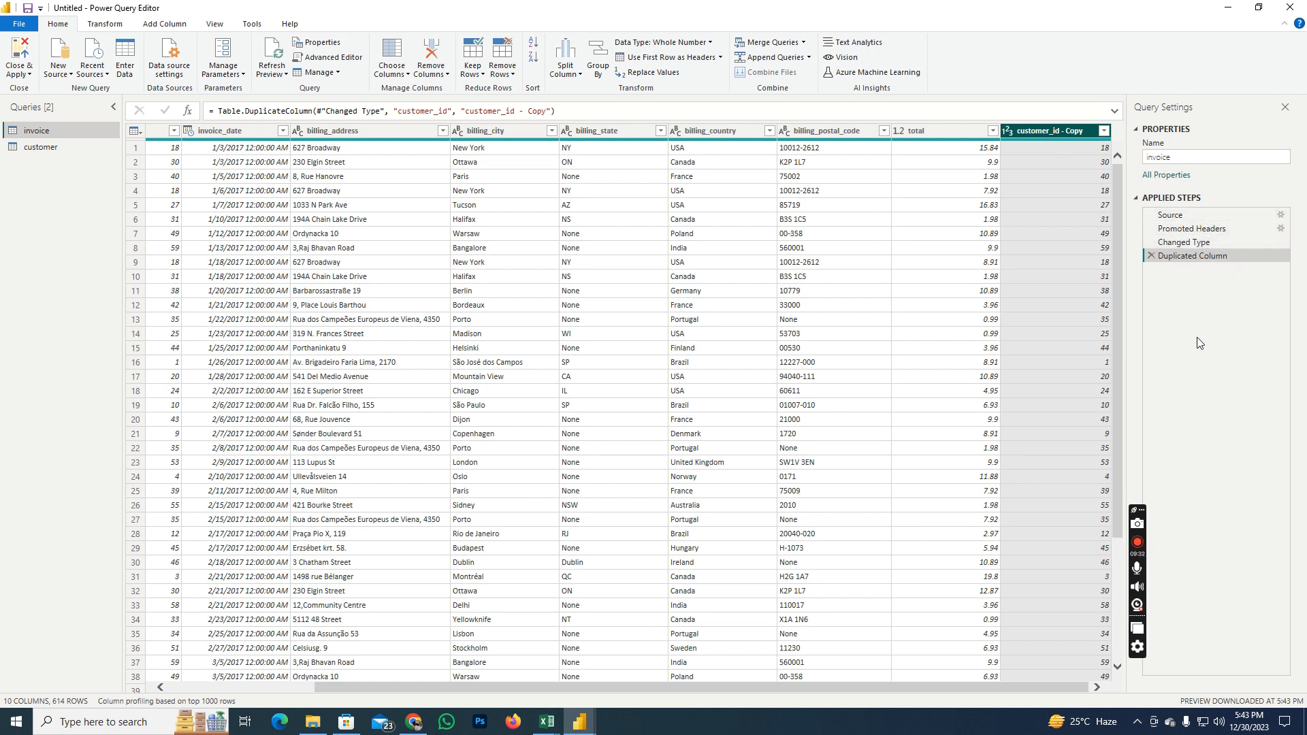
{"action": "left_click", "coordinate": [1152, 256]}
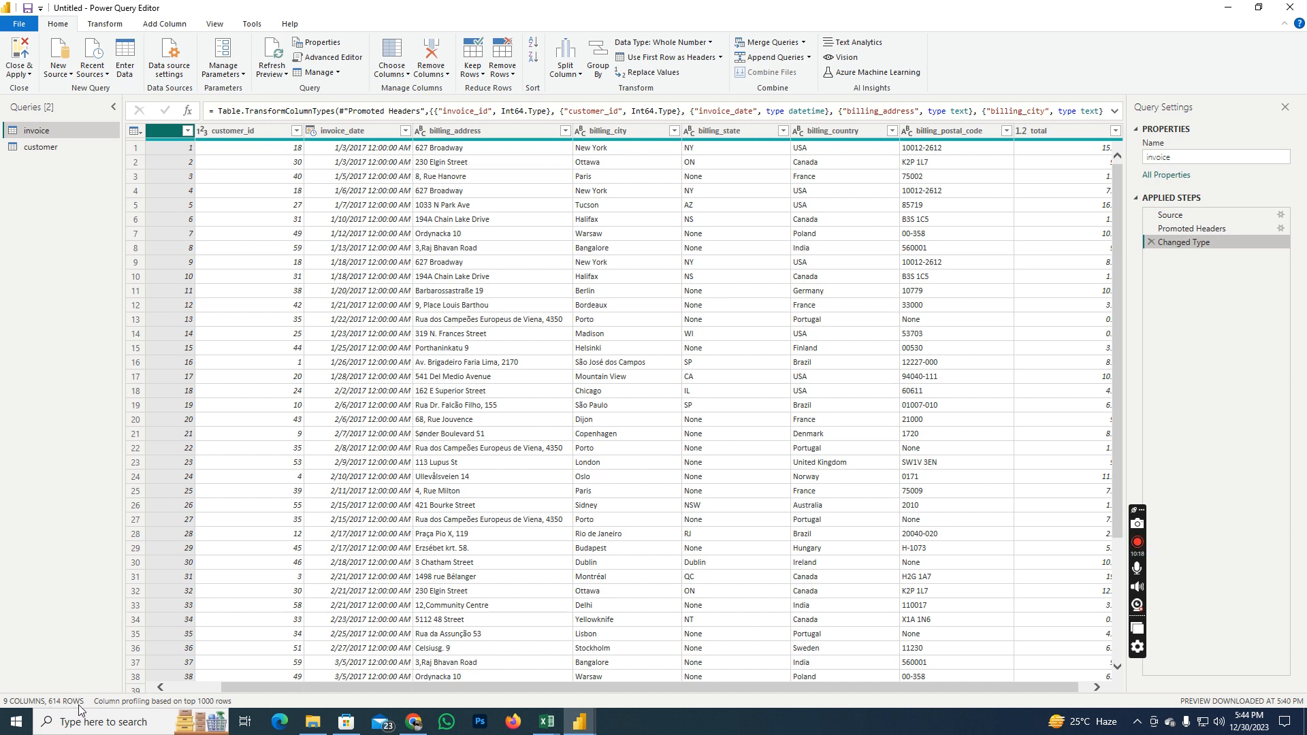
Step: Remove duplicates from the invoice query's customer_id column and delete the resulting applied step
{"action": "left_click", "coordinate": [278, 134]}
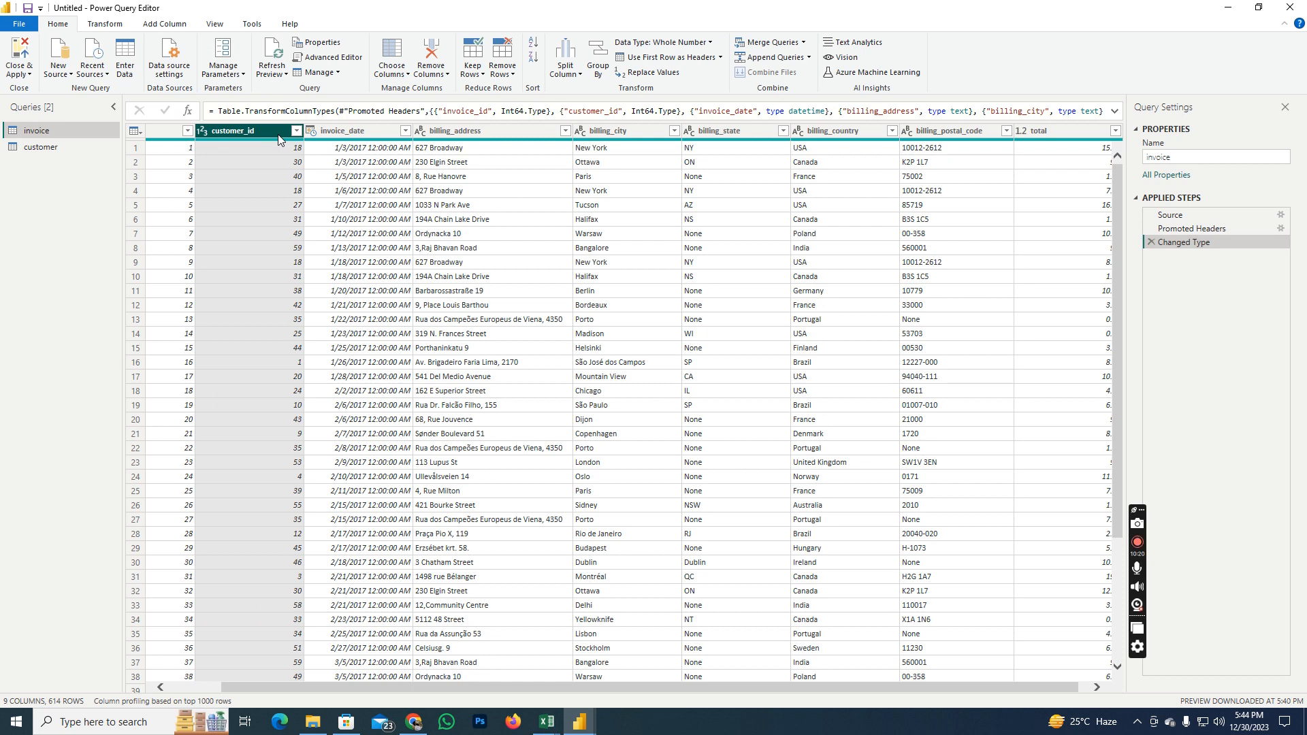
{"action": "right_click", "coordinate": [278, 133]}
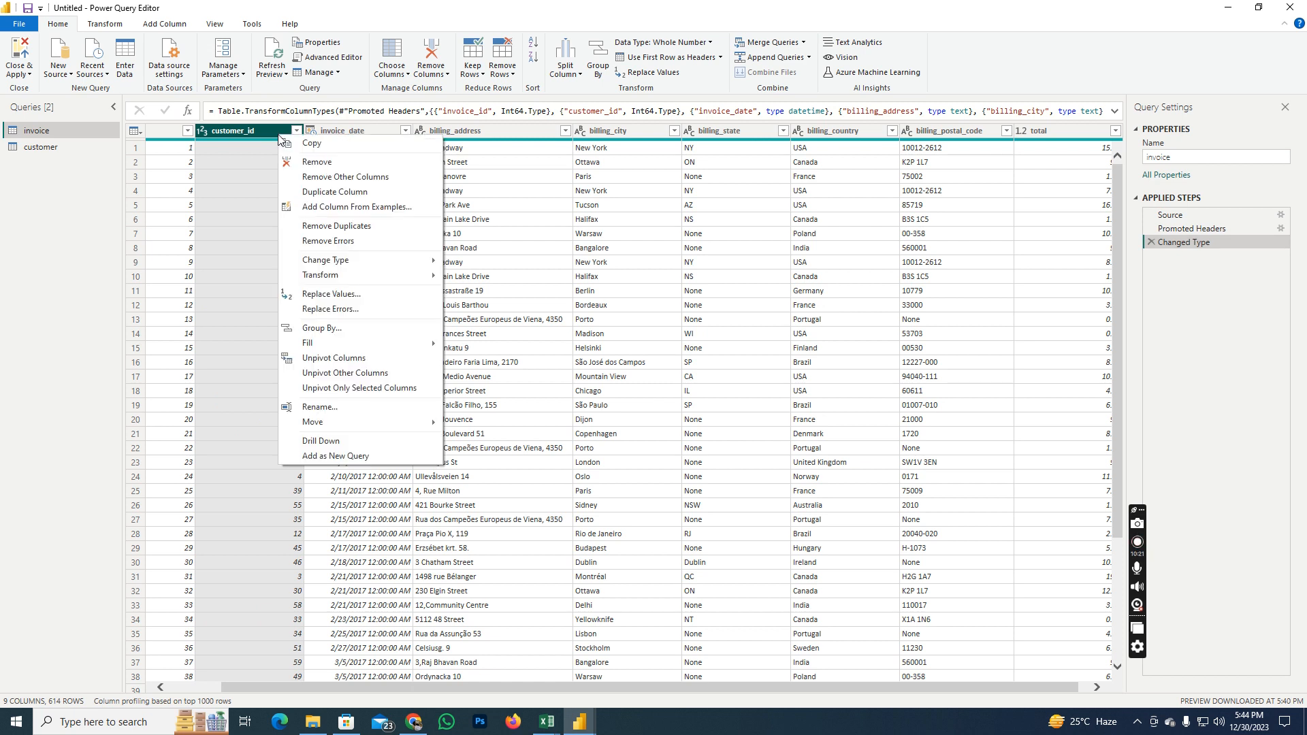
{"action": "left_click", "coordinate": [353, 233]}
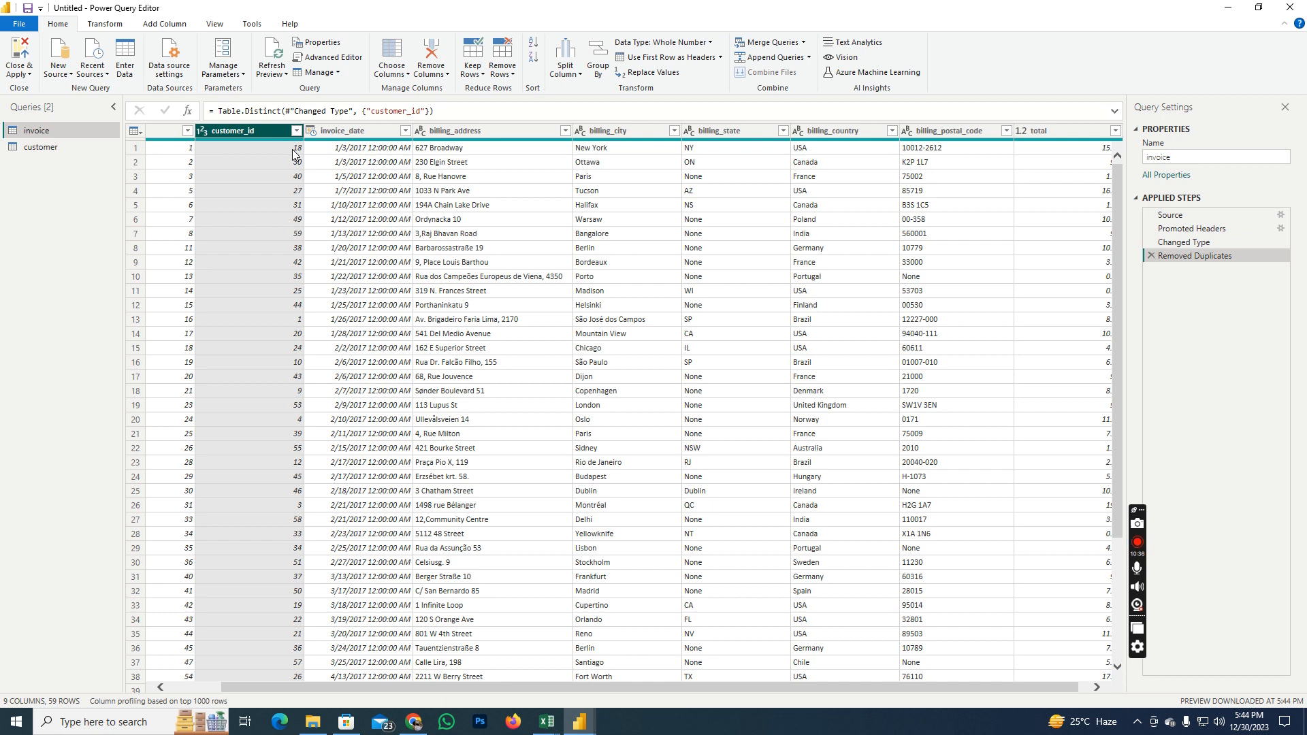
{"action": "left_click", "coordinate": [1152, 257]}
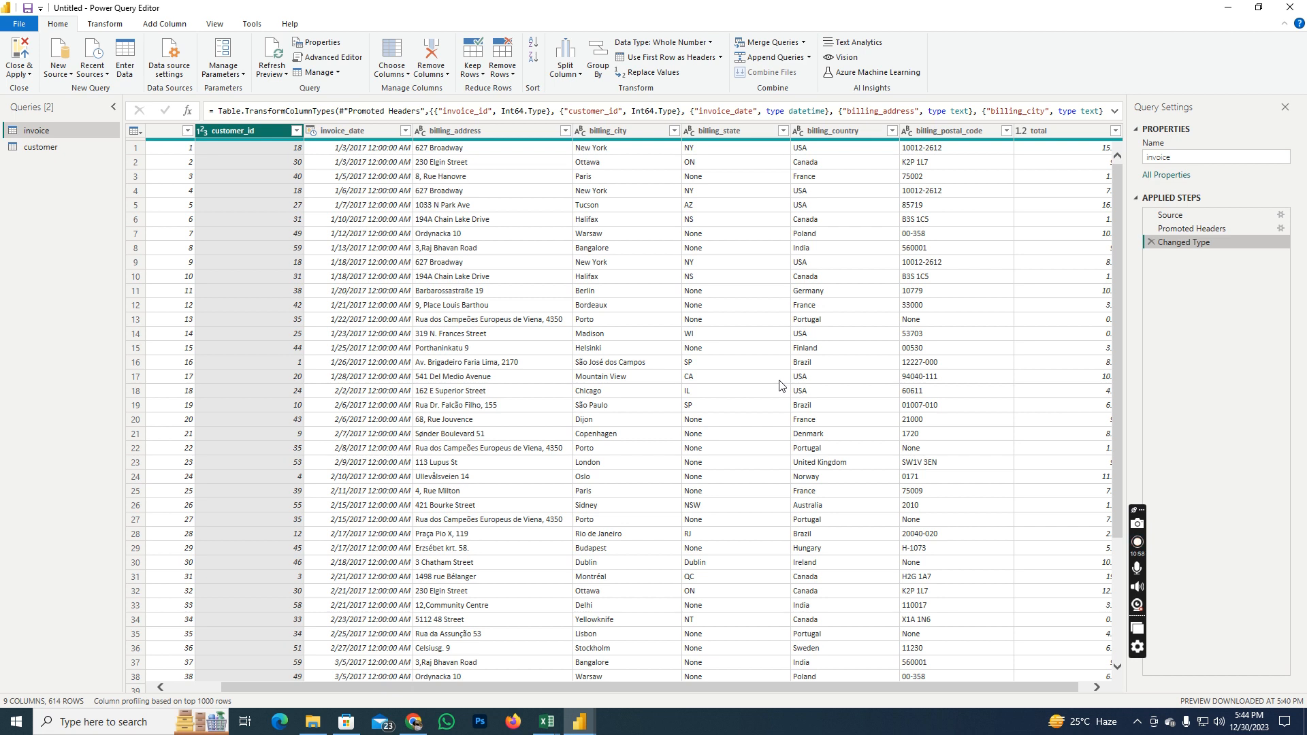
Step: Filter the customer_id column of the invoice query to exclude the value 1
{"action": "left_click", "coordinate": [297, 131]}
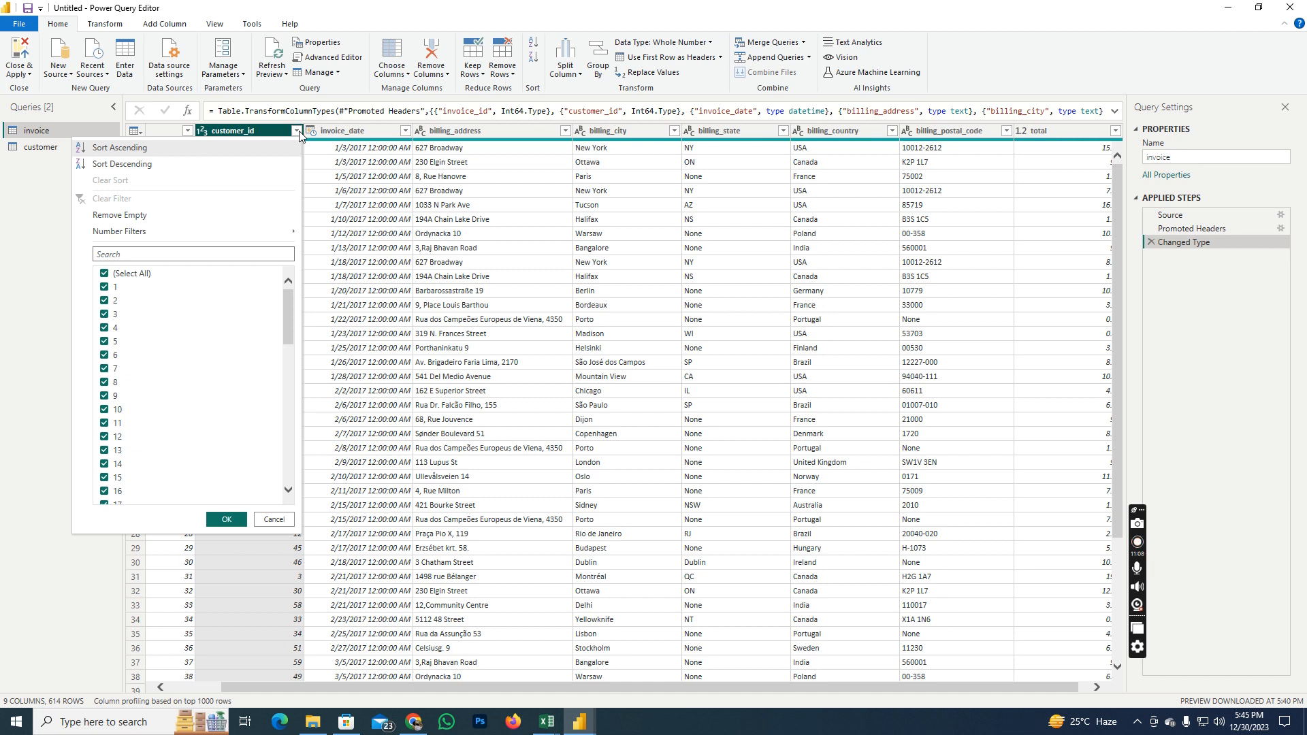
{"action": "left_click_drag", "start_coordinate": [288, 320], "coordinate": [198, 259]}
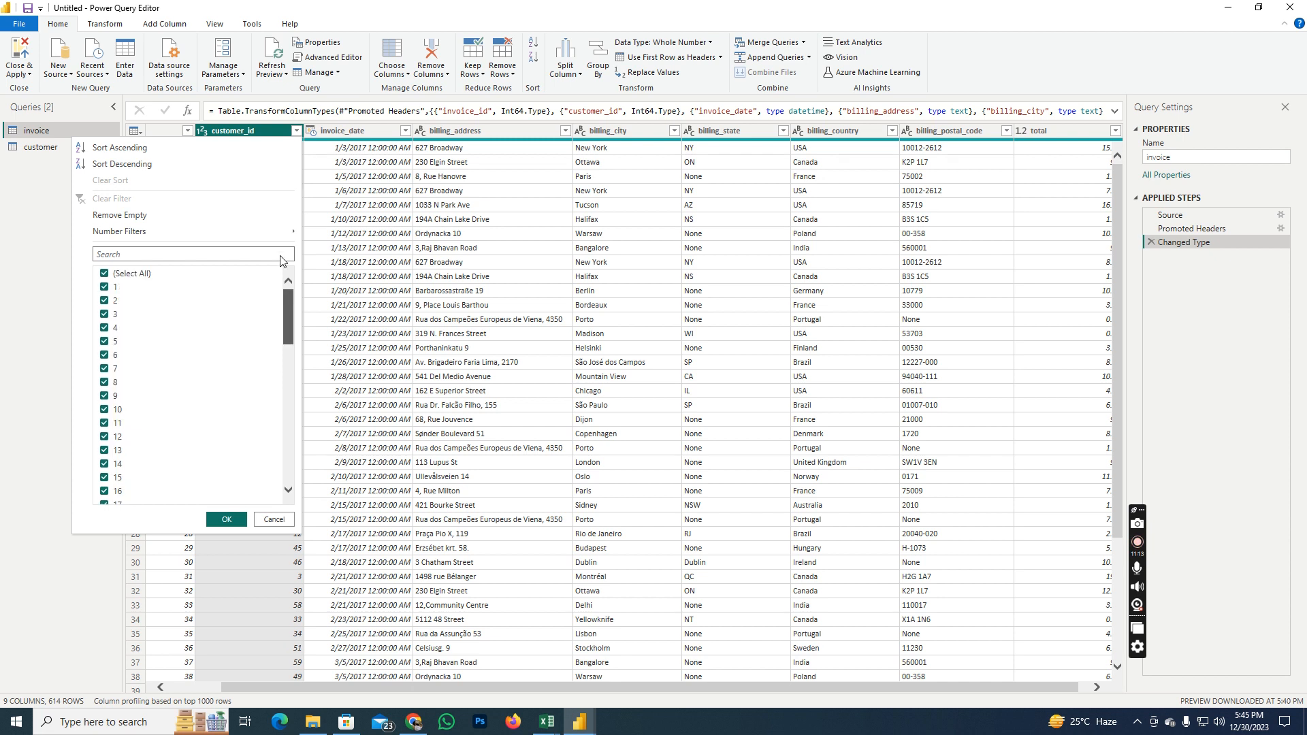
{"action": "left_click", "coordinate": [105, 290]}
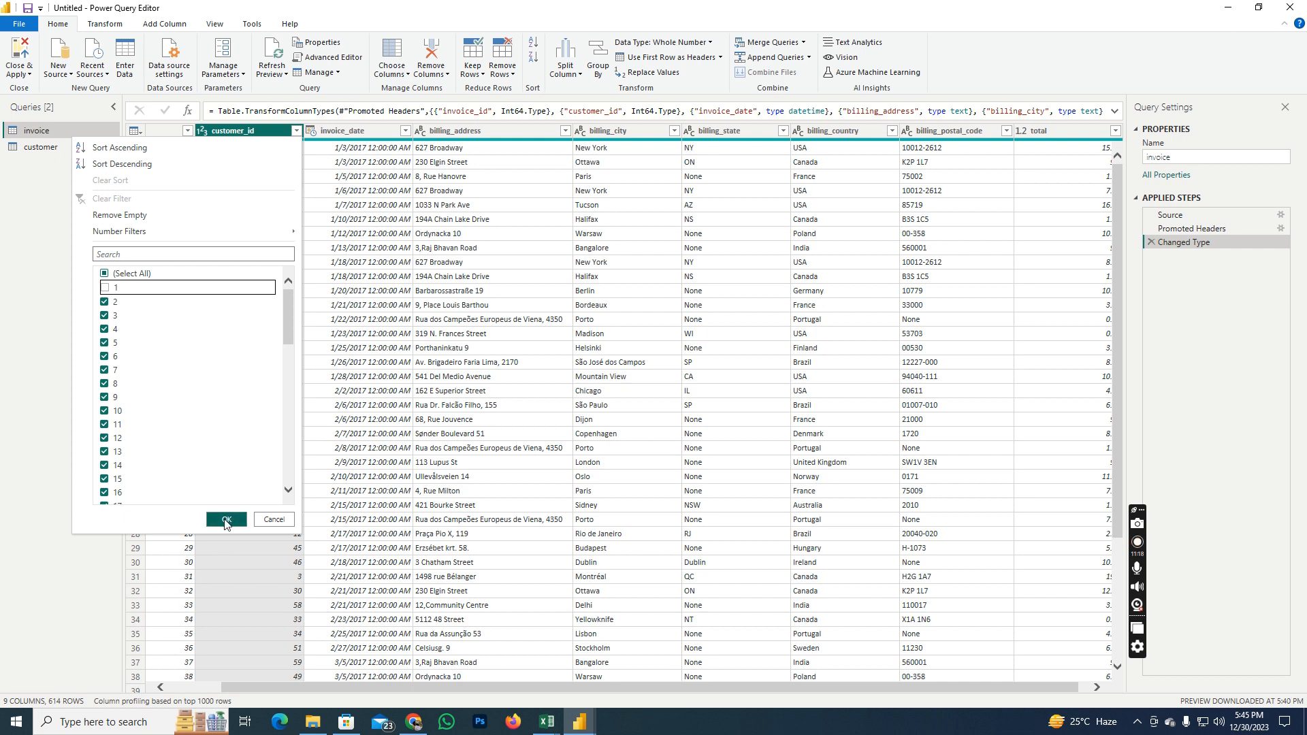
{"action": "left_click", "coordinate": [225, 521]}
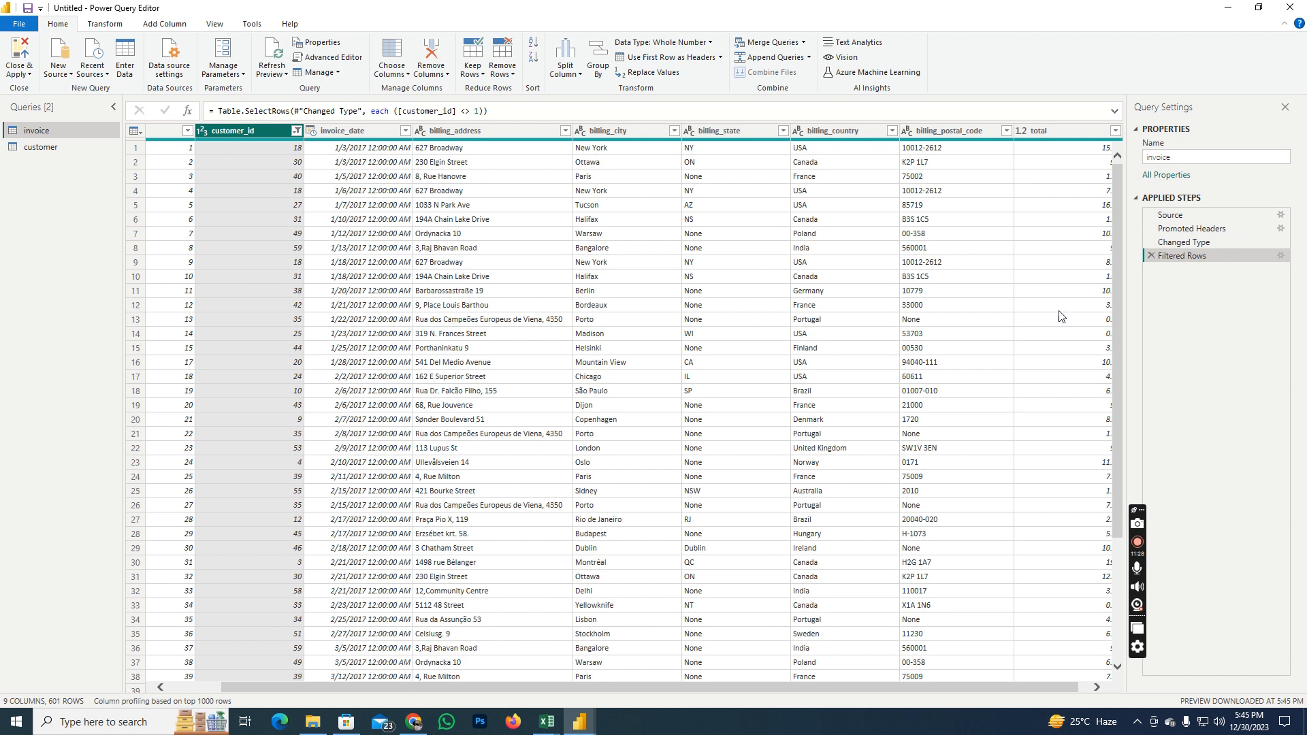
Step: Extend the customer_id filter of the invoice query to also exclude the values 2, 3, 4 and 5
{"action": "left_click", "coordinate": [296, 131]}
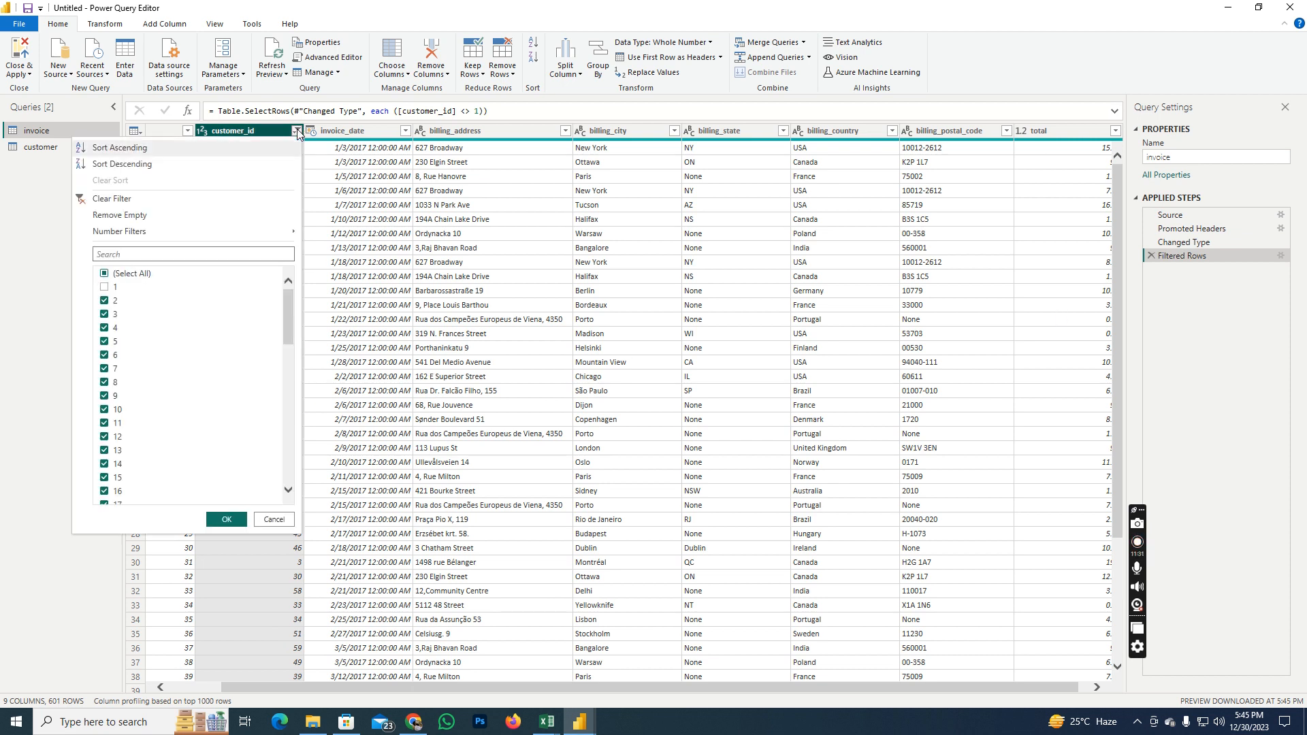
{"action": "left_click", "coordinate": [116, 303]}
{"action": "left_click", "coordinate": [116, 316]}
{"action": "left_click", "coordinate": [116, 329]}
{"action": "left_click", "coordinate": [114, 342]}
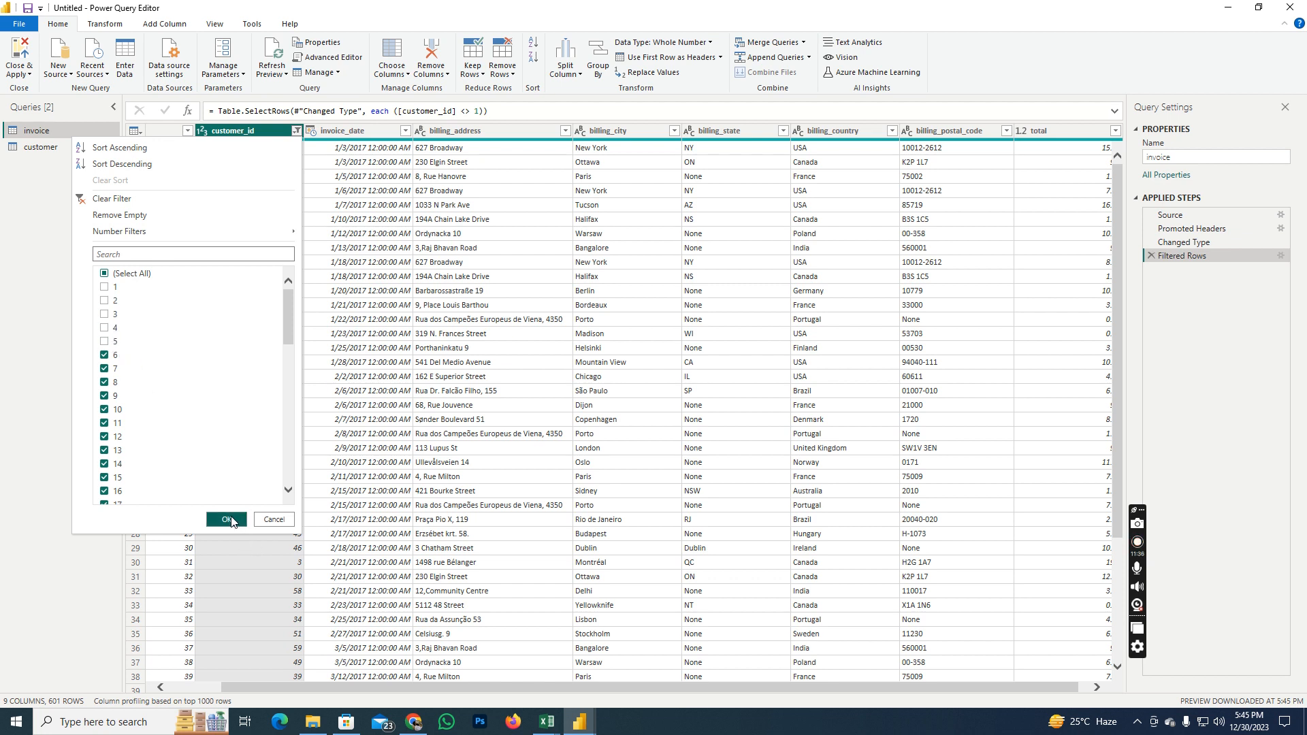
{"action": "left_click", "coordinate": [227, 521]}
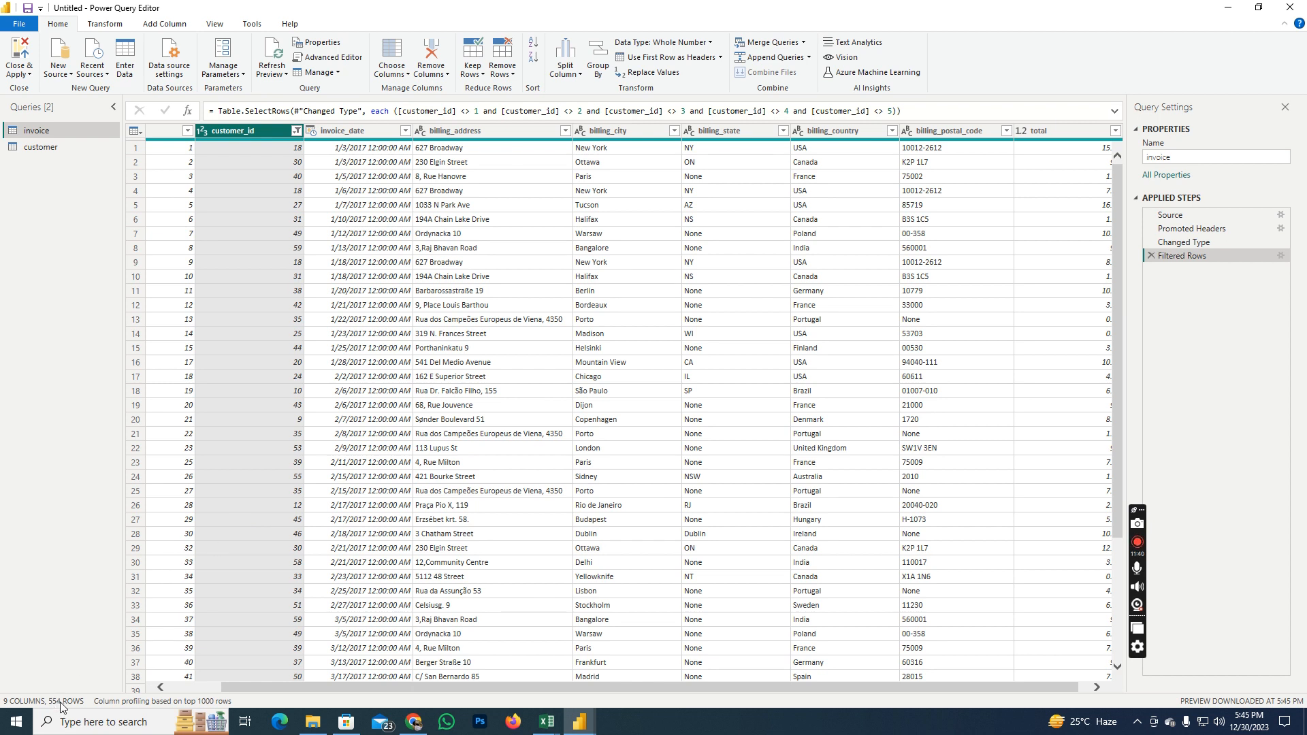
Step: Filter the customer_id column to keep only the values 1 through 10 and look through the filtered rows
{"action": "left_click", "coordinate": [297, 131]}
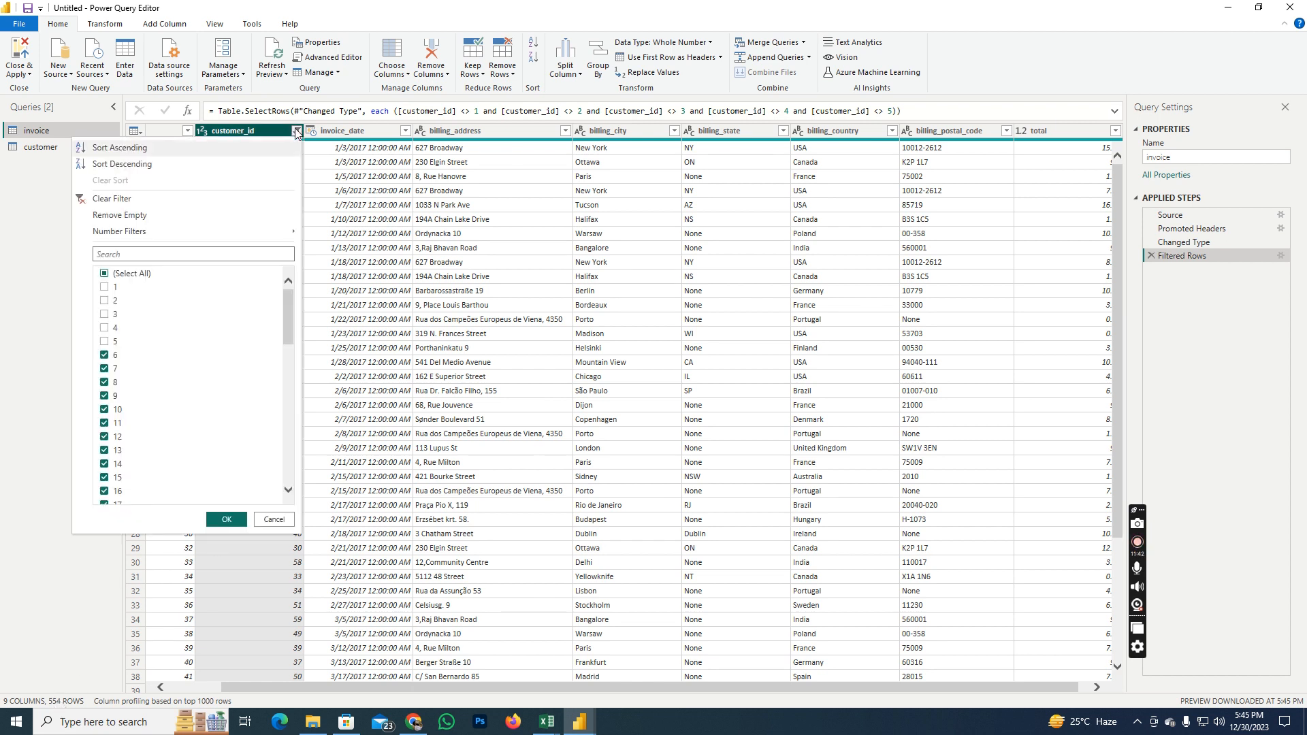
{"action": "left_click", "coordinate": [132, 275]}
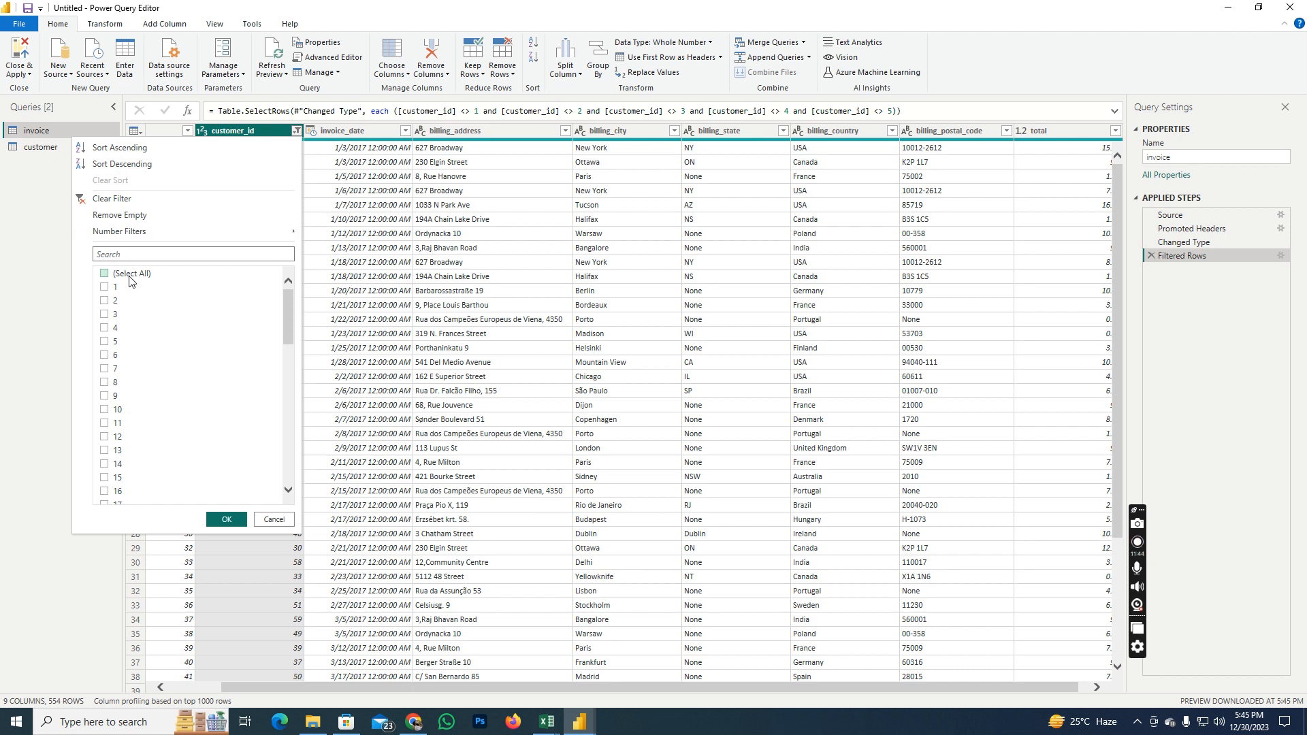
{"action": "left_click", "coordinate": [105, 287]}
{"action": "left_click", "coordinate": [104, 301]}
{"action": "left_click", "coordinate": [104, 315]}
{"action": "left_click", "coordinate": [105, 329]}
{"action": "left_click", "coordinate": [104, 342]}
{"action": "left_click", "coordinate": [105, 356]}
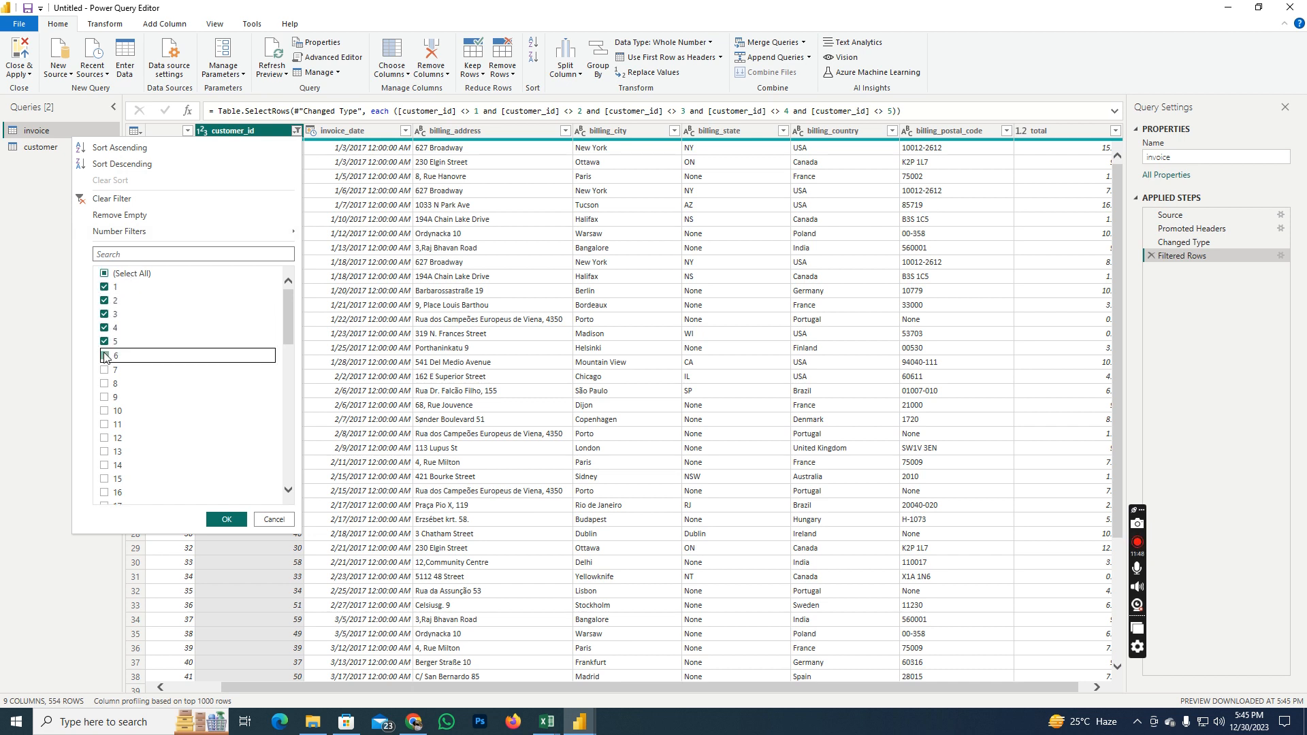
{"action": "left_click", "coordinate": [104, 370]}
{"action": "left_click", "coordinate": [104, 383]}
{"action": "left_click", "coordinate": [104, 396]}
{"action": "left_click", "coordinate": [104, 410]}
{"action": "left_click", "coordinate": [225, 519]}
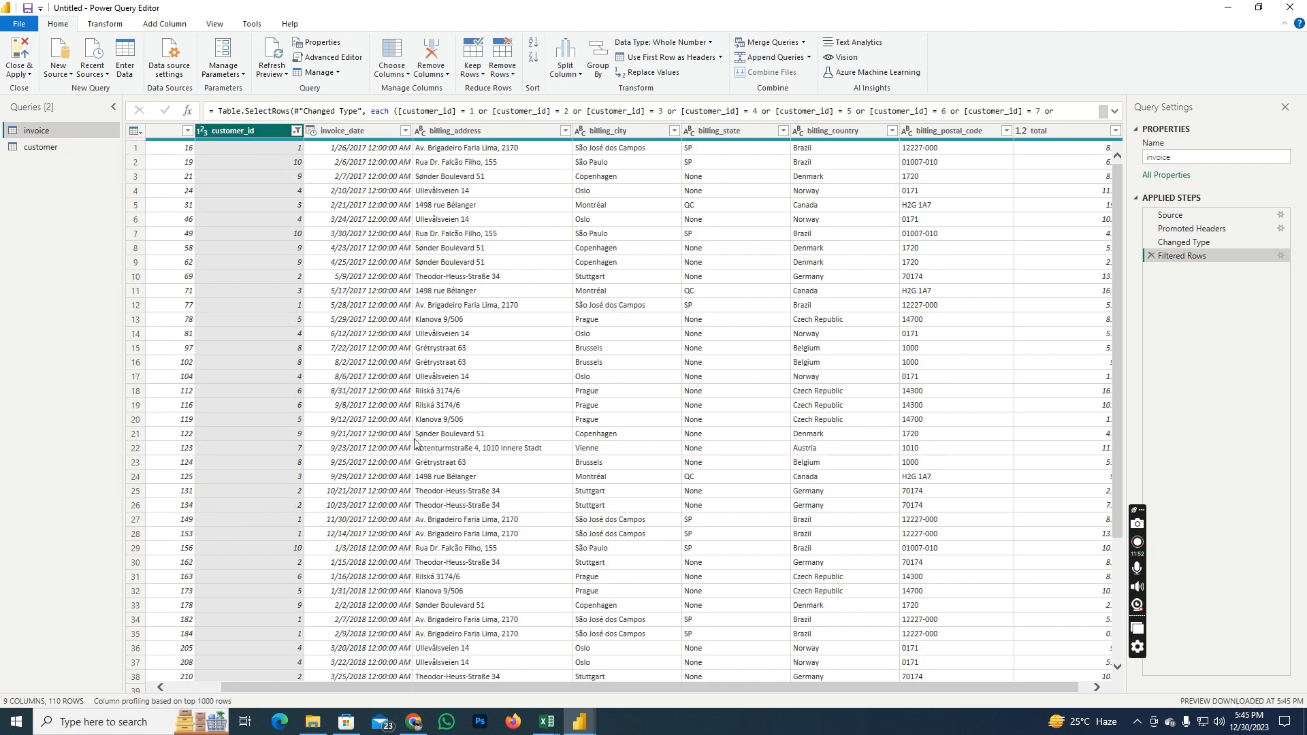
{"action": "scroll", "coordinate": [728, 405], "scroll_direction": "down", "scroll_amount": 5}
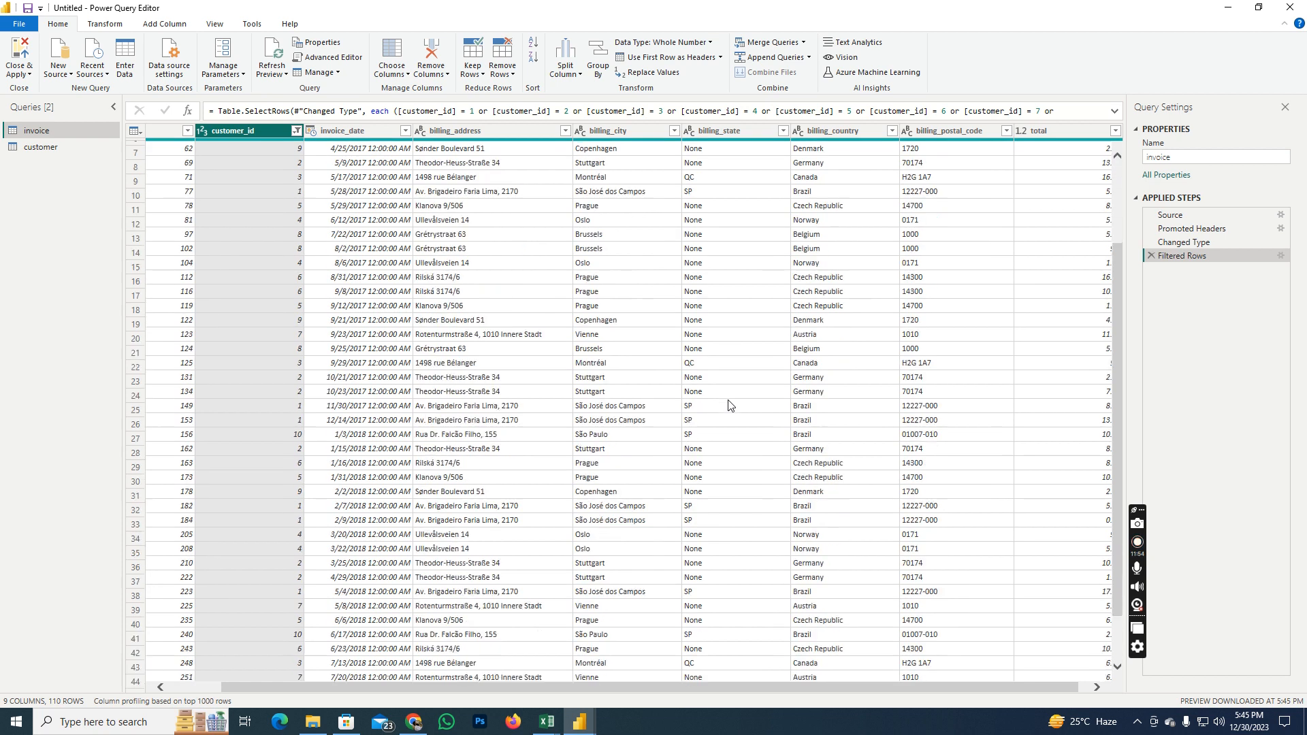
{"action": "scroll", "coordinate": [728, 405], "scroll_direction": "down", "scroll_amount": 20}
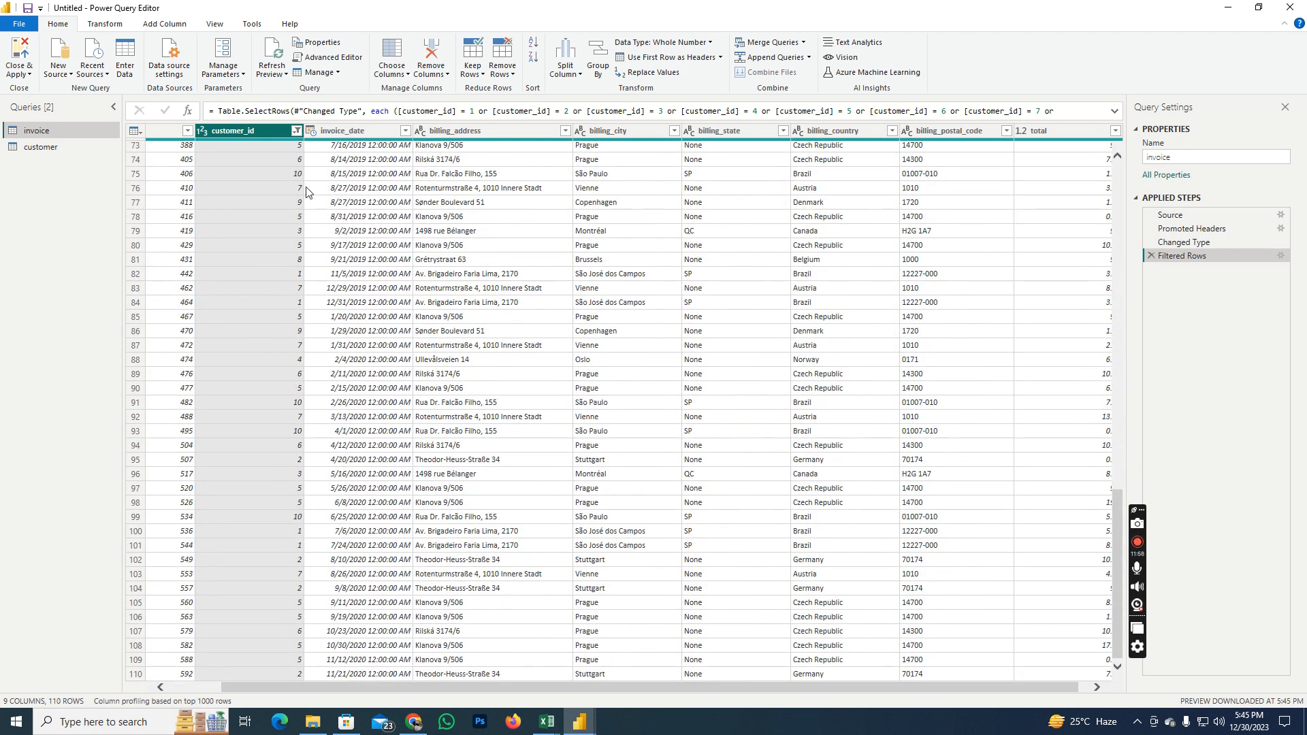
{"action": "scroll", "coordinate": [248, 305], "scroll_direction": "up", "scroll_amount": 20}
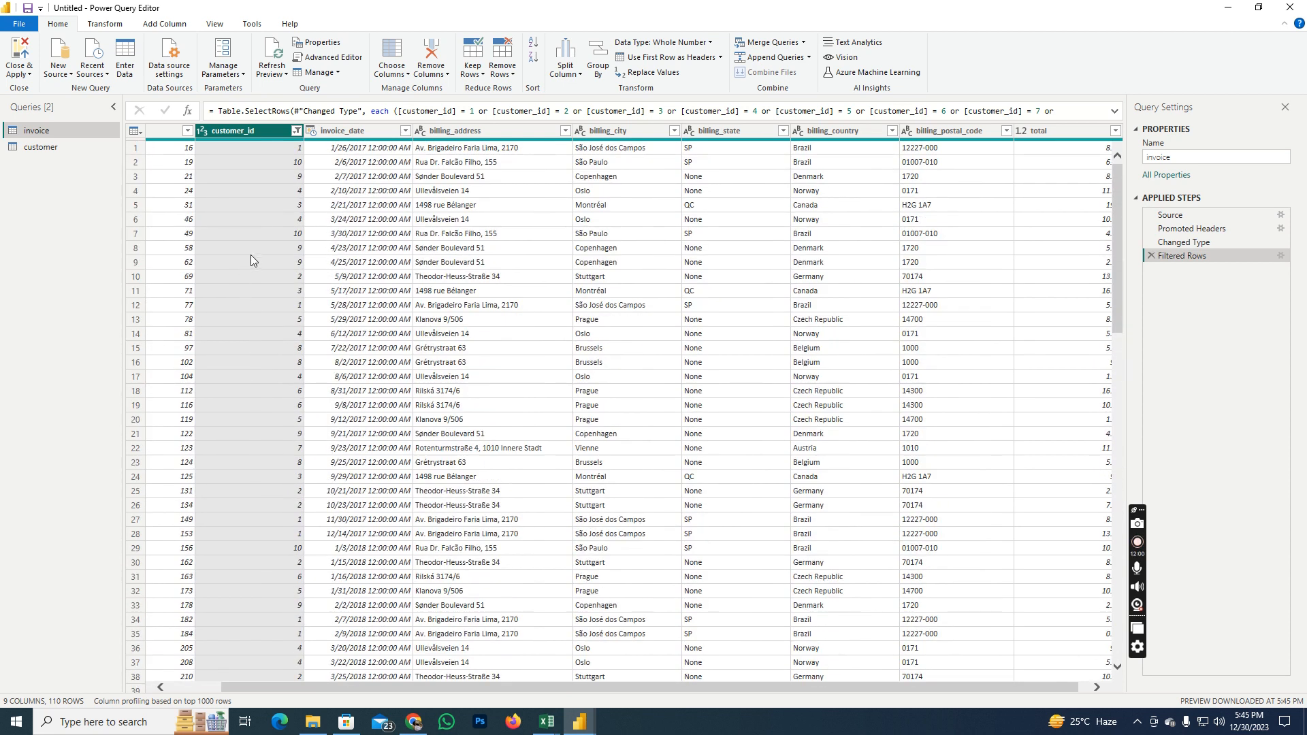
{"action": "left_click", "coordinate": [407, 132]}
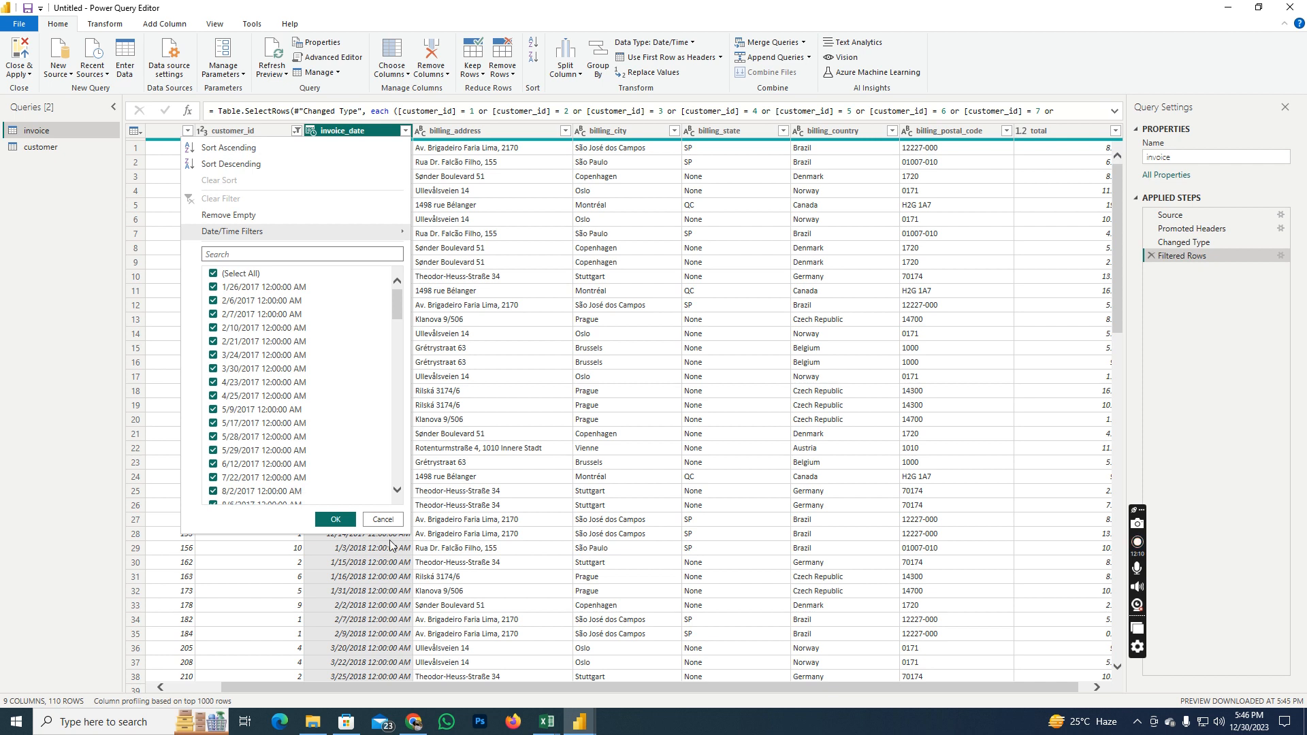
{"action": "left_click", "coordinate": [384, 521]}
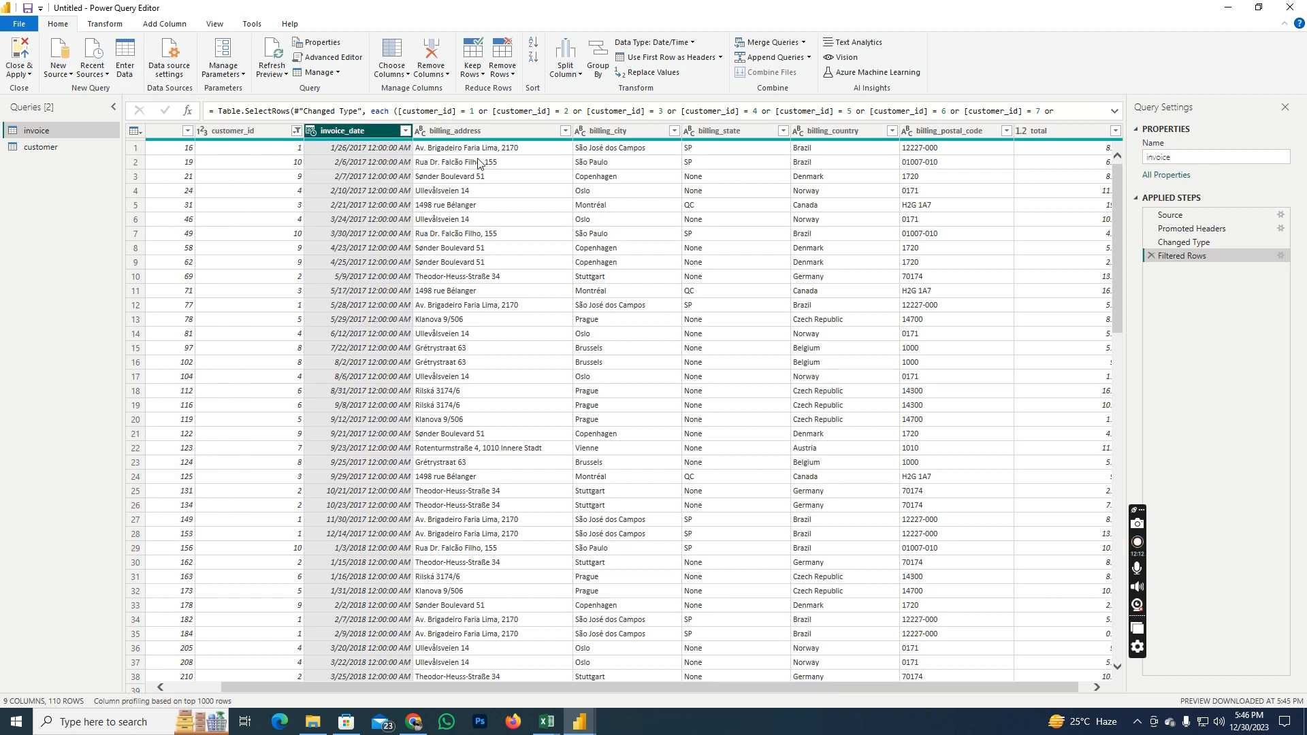
{"action": "left_click", "coordinate": [565, 131]}
{"action": "left_click", "coordinate": [554, 126]}
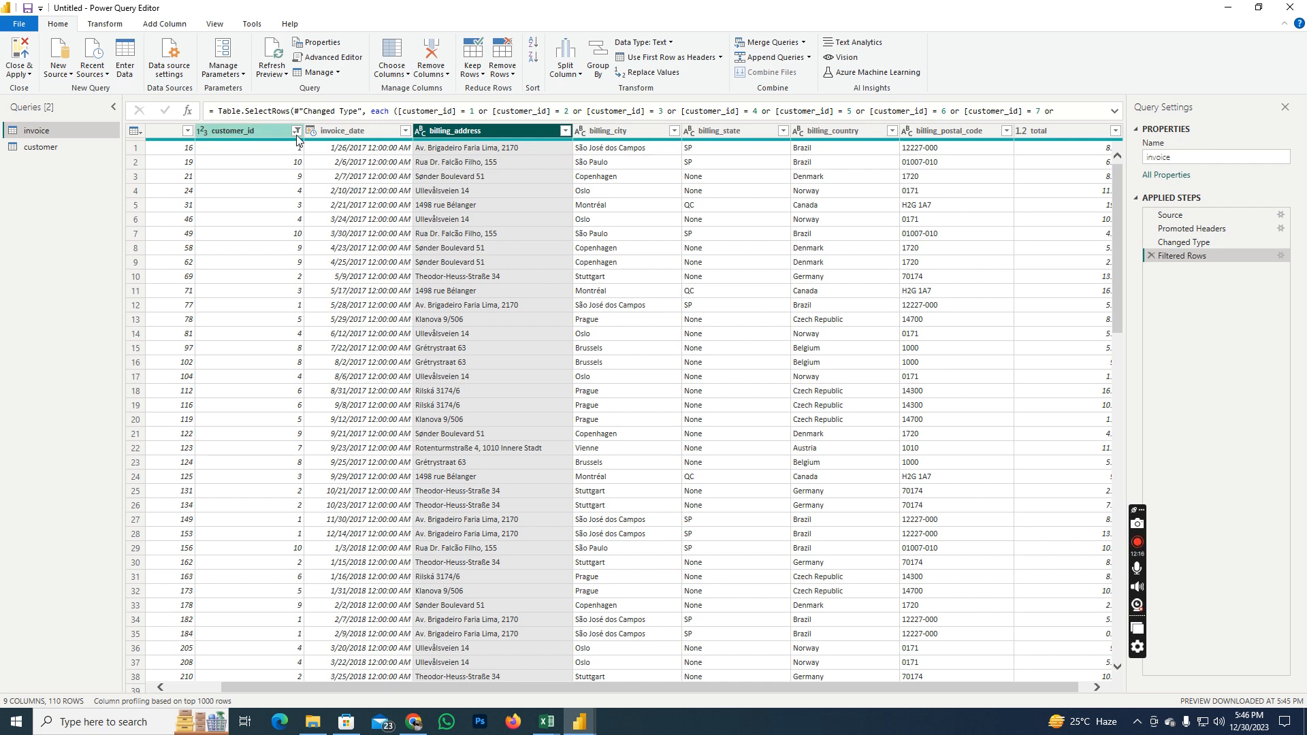
Step: Filter the billing_country column of the invoice query to keep only Canada
{"action": "left_click", "coordinate": [891, 131]}
{"action": "left_click", "coordinate": [735, 273]}
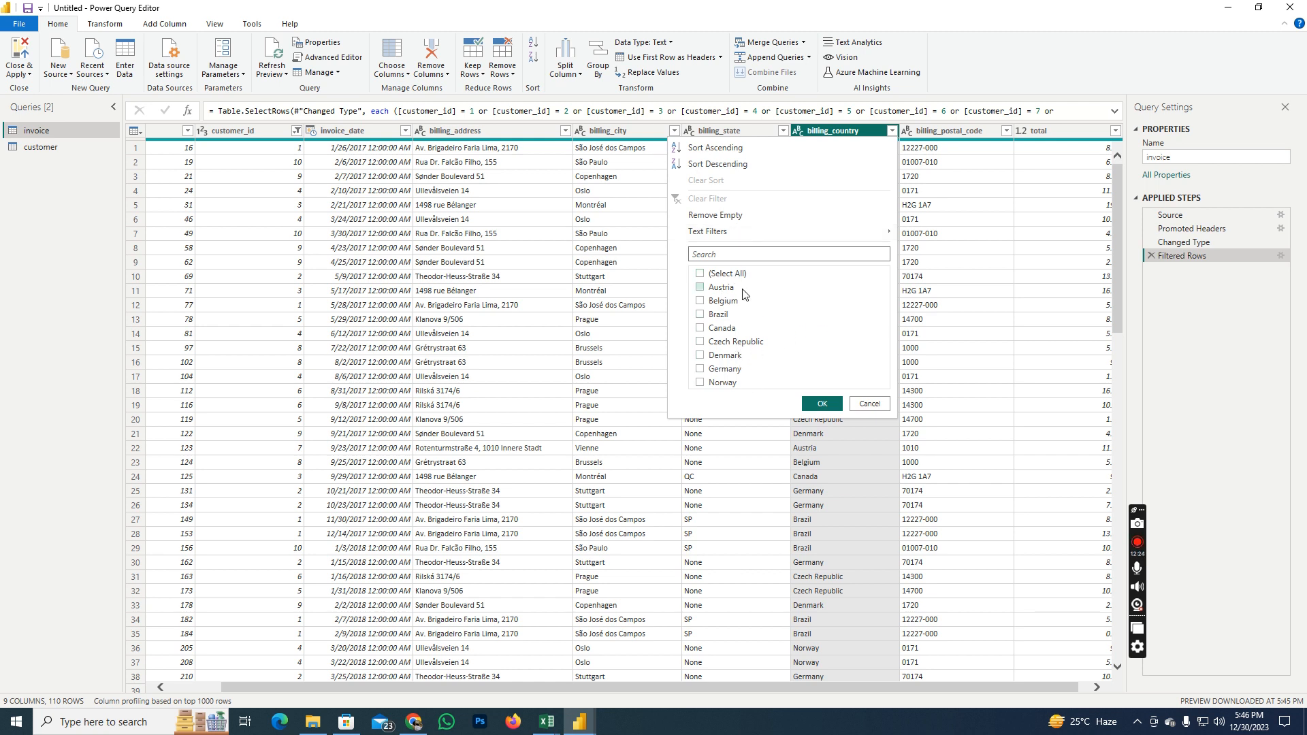
{"action": "left_click", "coordinate": [723, 331]}
{"action": "left_click", "coordinate": [822, 404]}
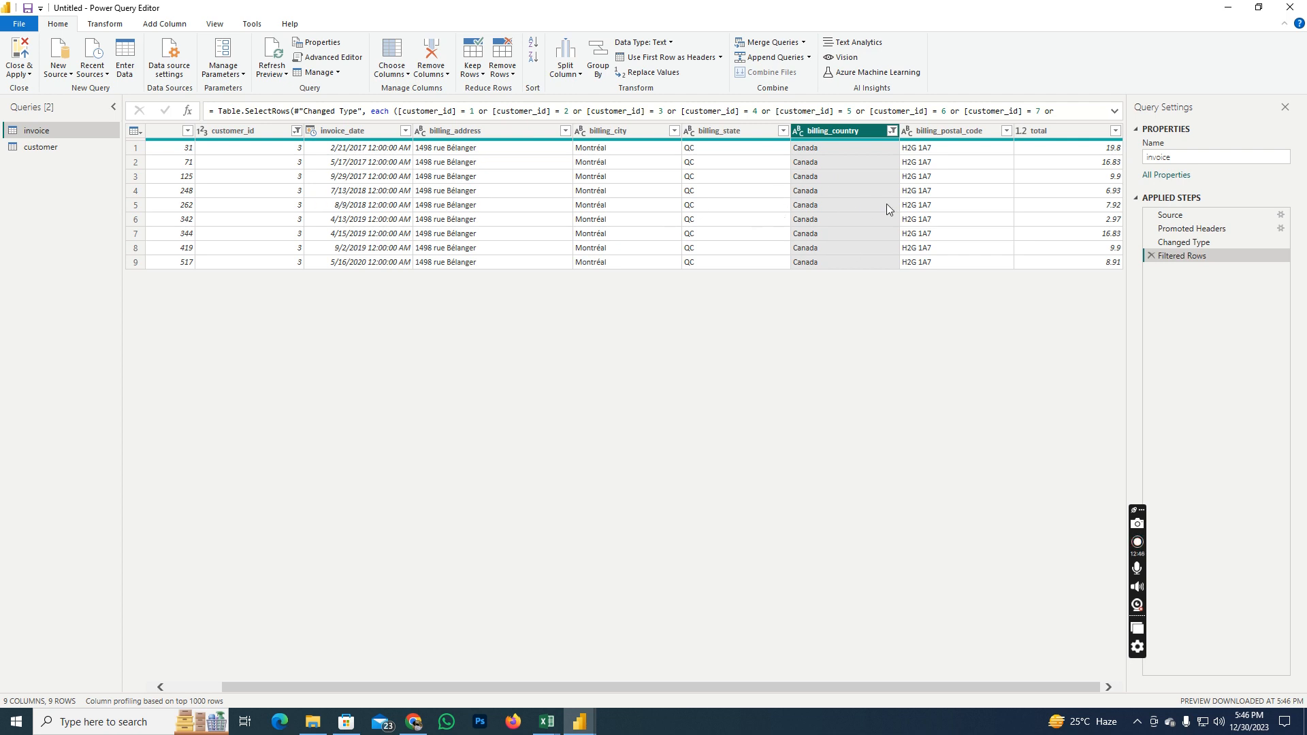
Step: Reset the customer_id filter so that all customer IDs are included
{"action": "left_click", "coordinate": [296, 131]}
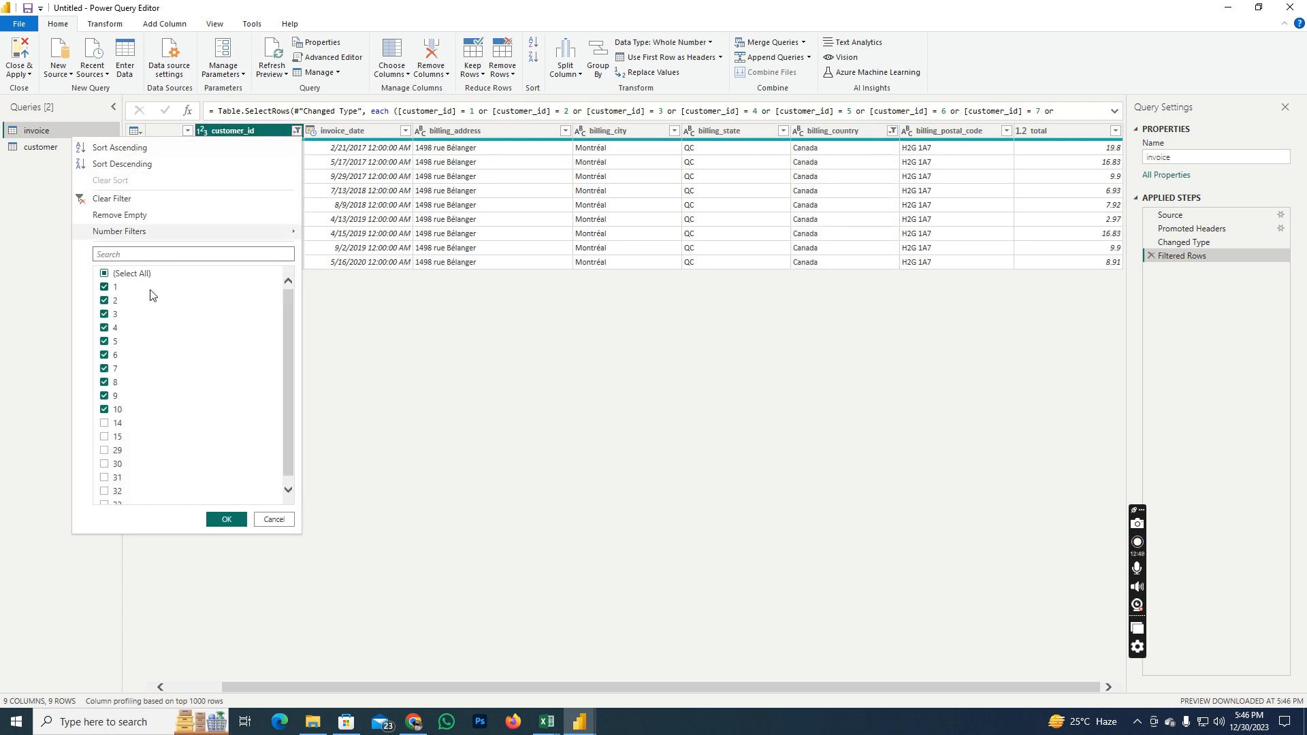
{"action": "left_click", "coordinate": [135, 275]}
{"action": "left_click", "coordinate": [135, 276]}
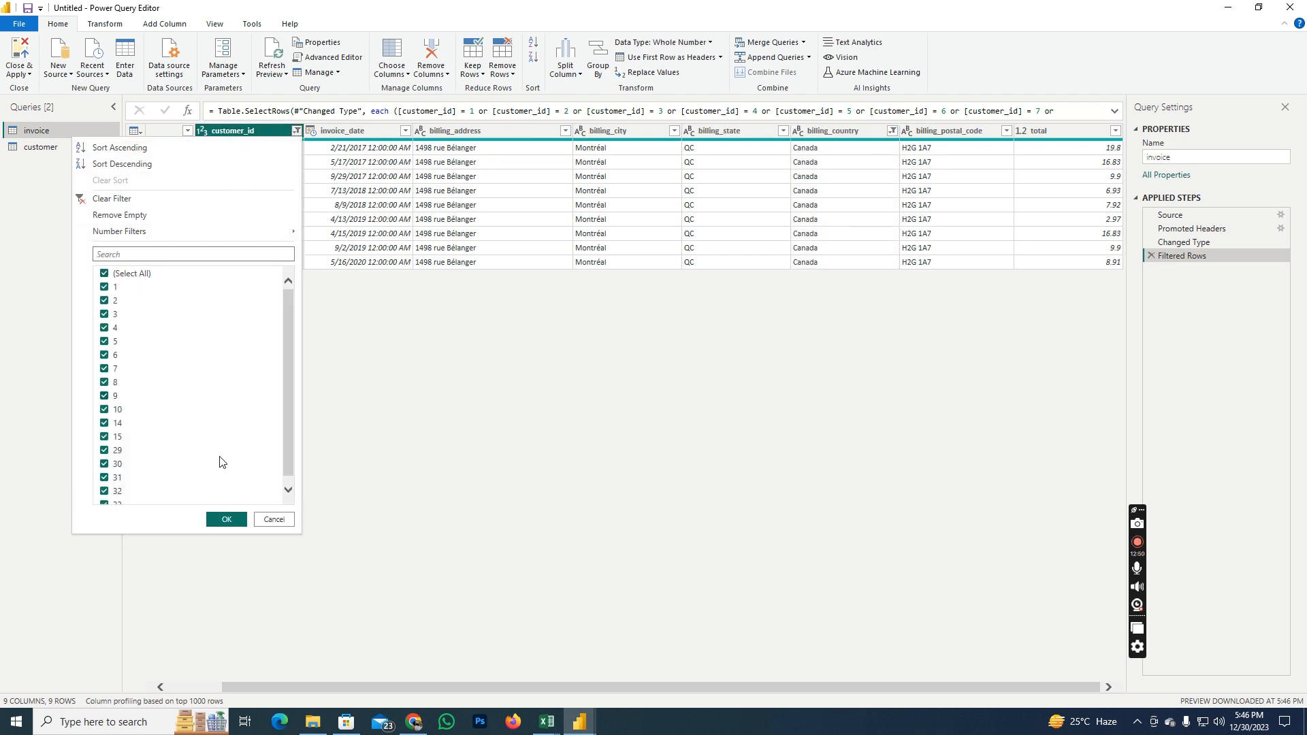
{"action": "left_click", "coordinate": [221, 521]}
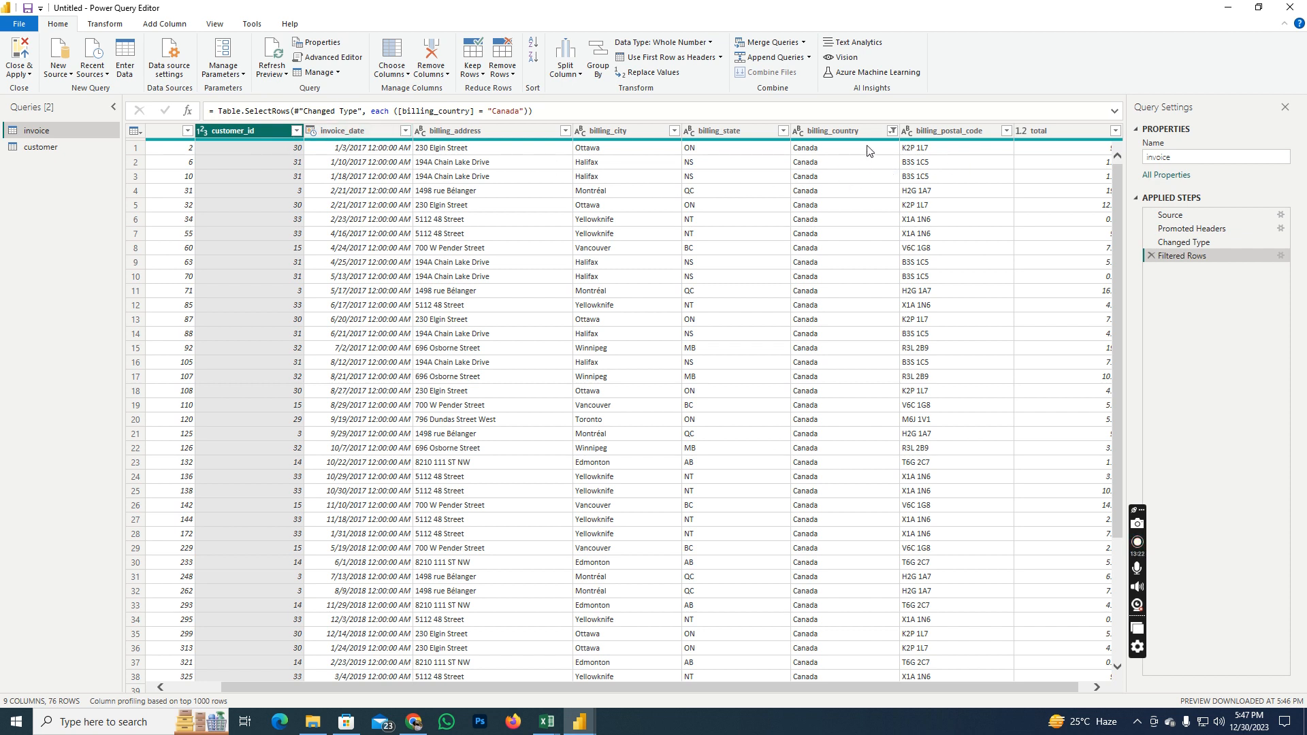
Step: Reset the billing_country filter so that all countries are included
{"action": "left_click", "coordinate": [893, 129]}
{"action": "left_click", "coordinate": [740, 275]}
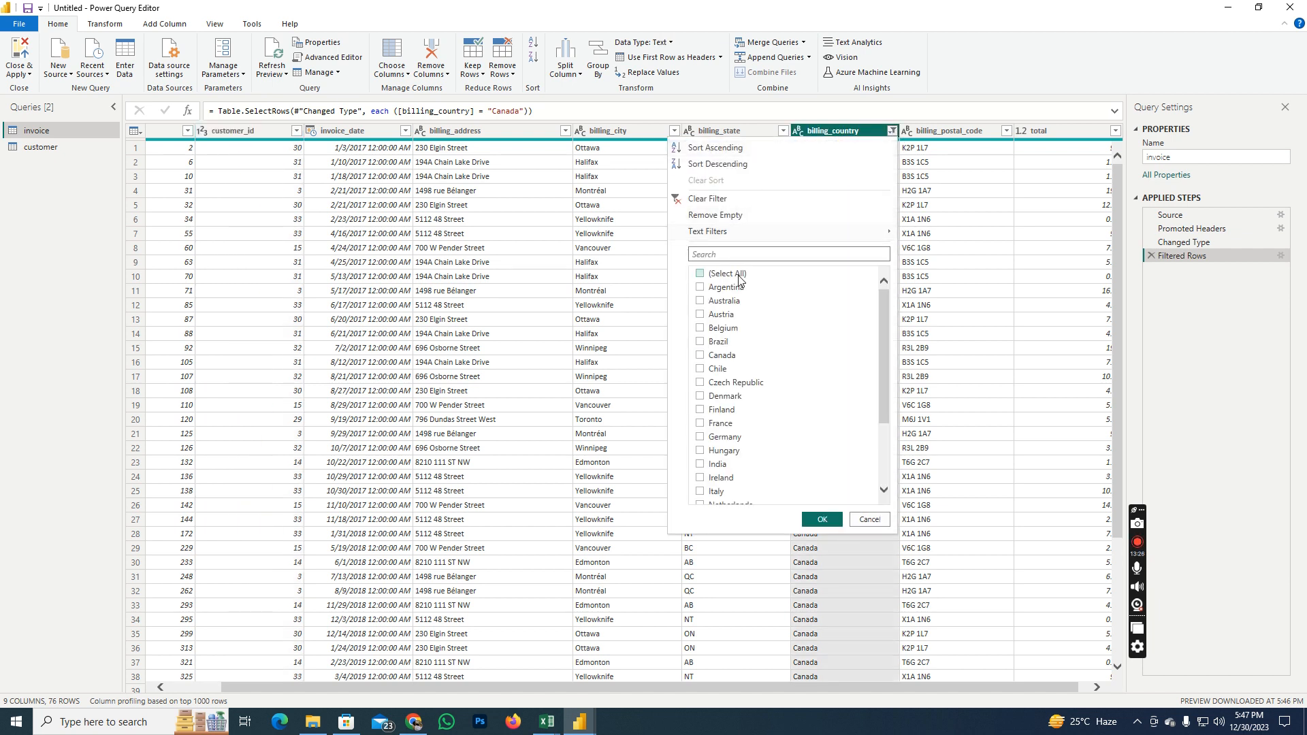
{"action": "left_click", "coordinate": [821, 521]}
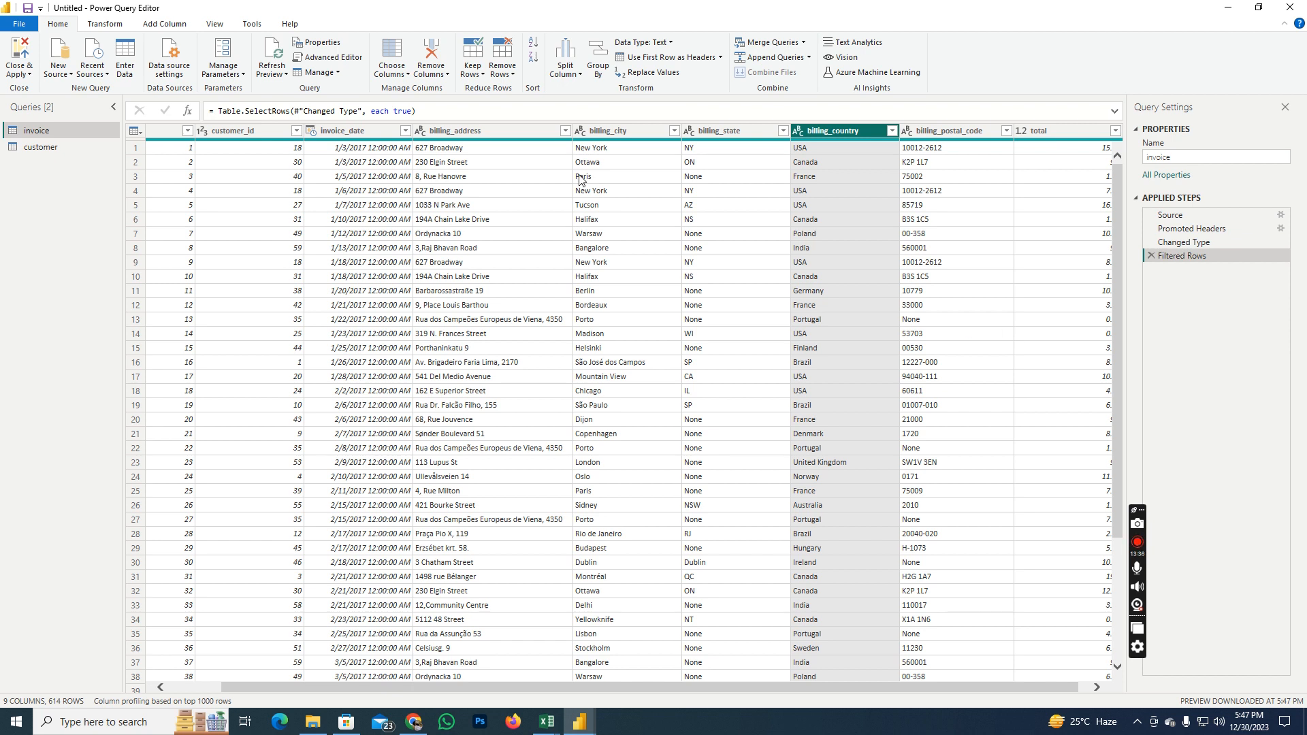
{"action": "left_click", "coordinate": [166, 25]}
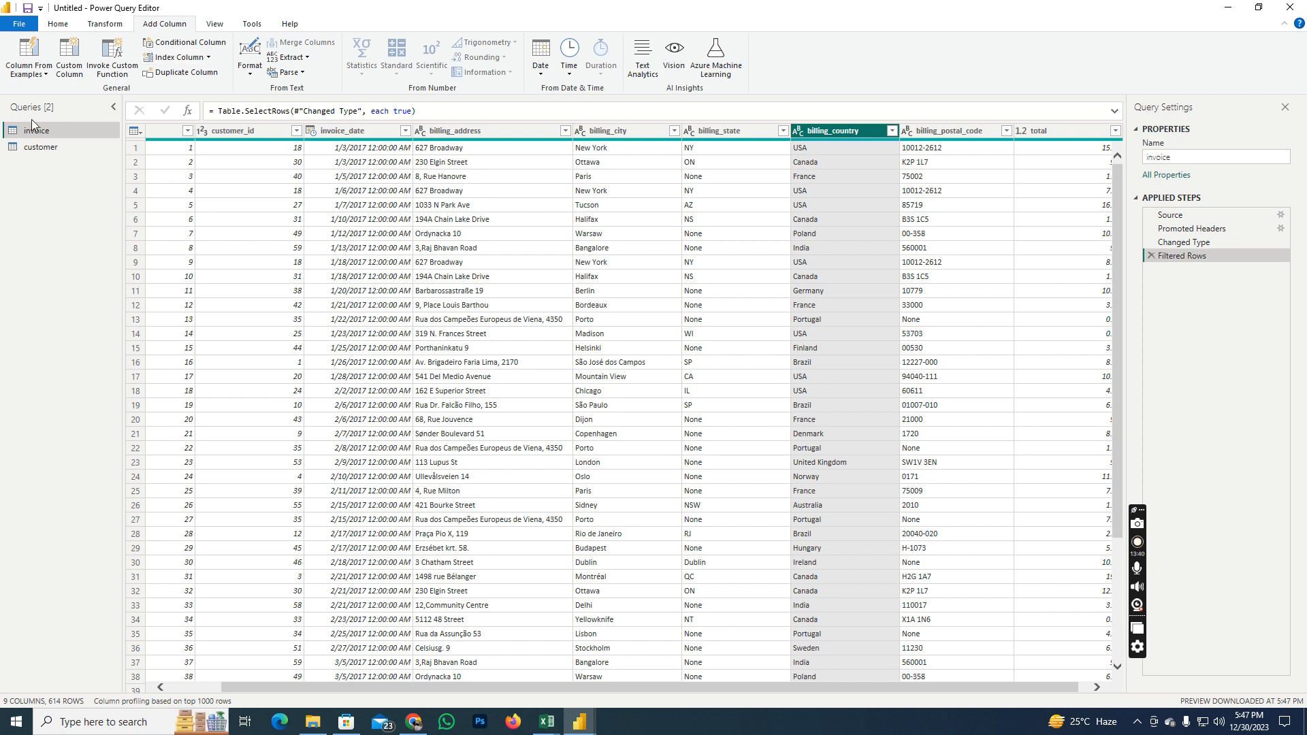
{"action": "left_click", "coordinate": [73, 57]}
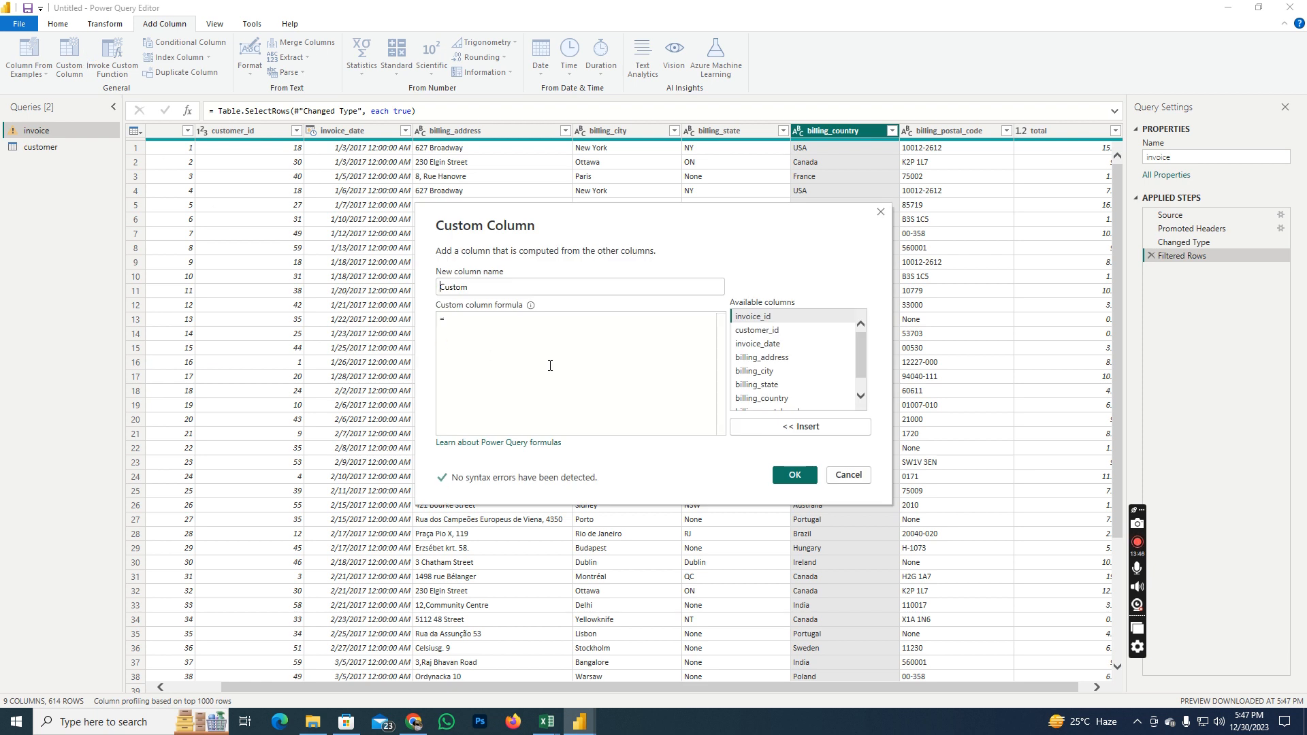
{"action": "left_click", "coordinate": [849, 475]}
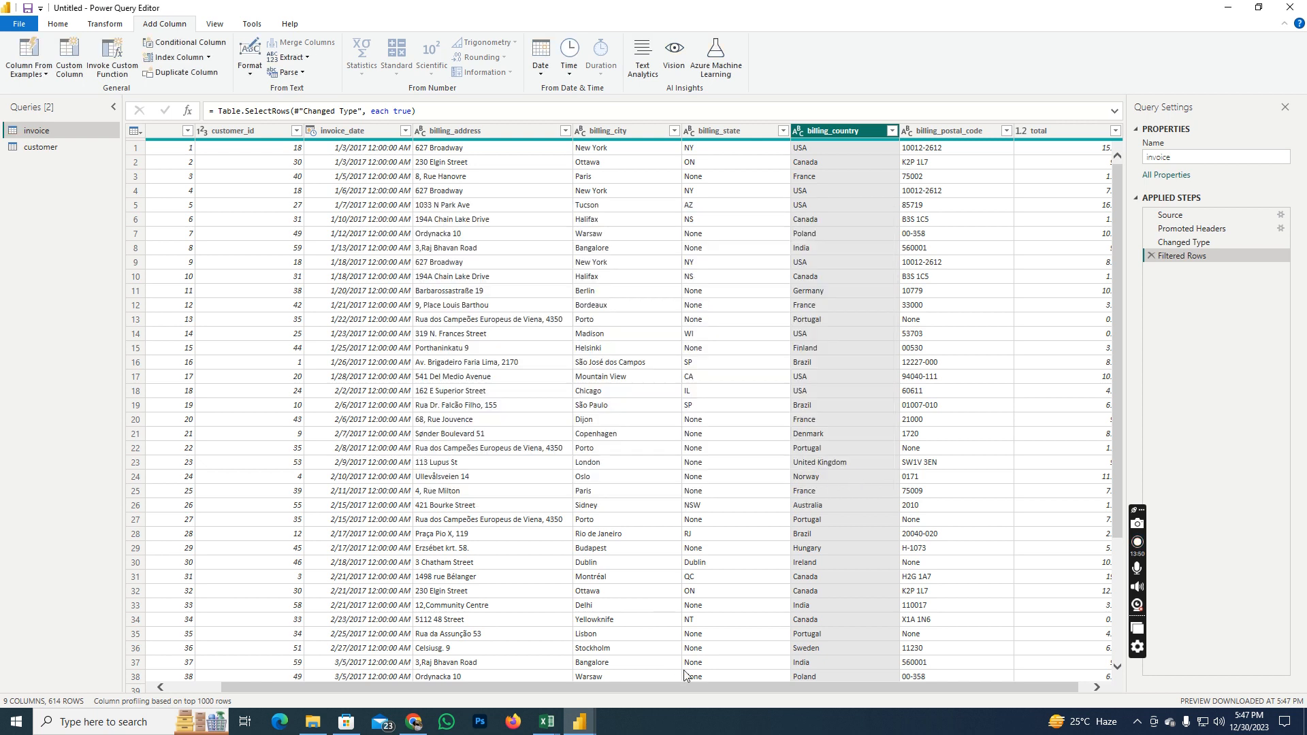
Step: Add a merged column named city_country that combines billing_city and billing_country with a space separator, and view it
{"action": "scroll", "coordinate": [688, 686], "scroll_direction": "right", "scroll_amount": 1}
{"action": "scroll", "coordinate": [812, 677], "scroll_direction": "left", "scroll_amount": 2}
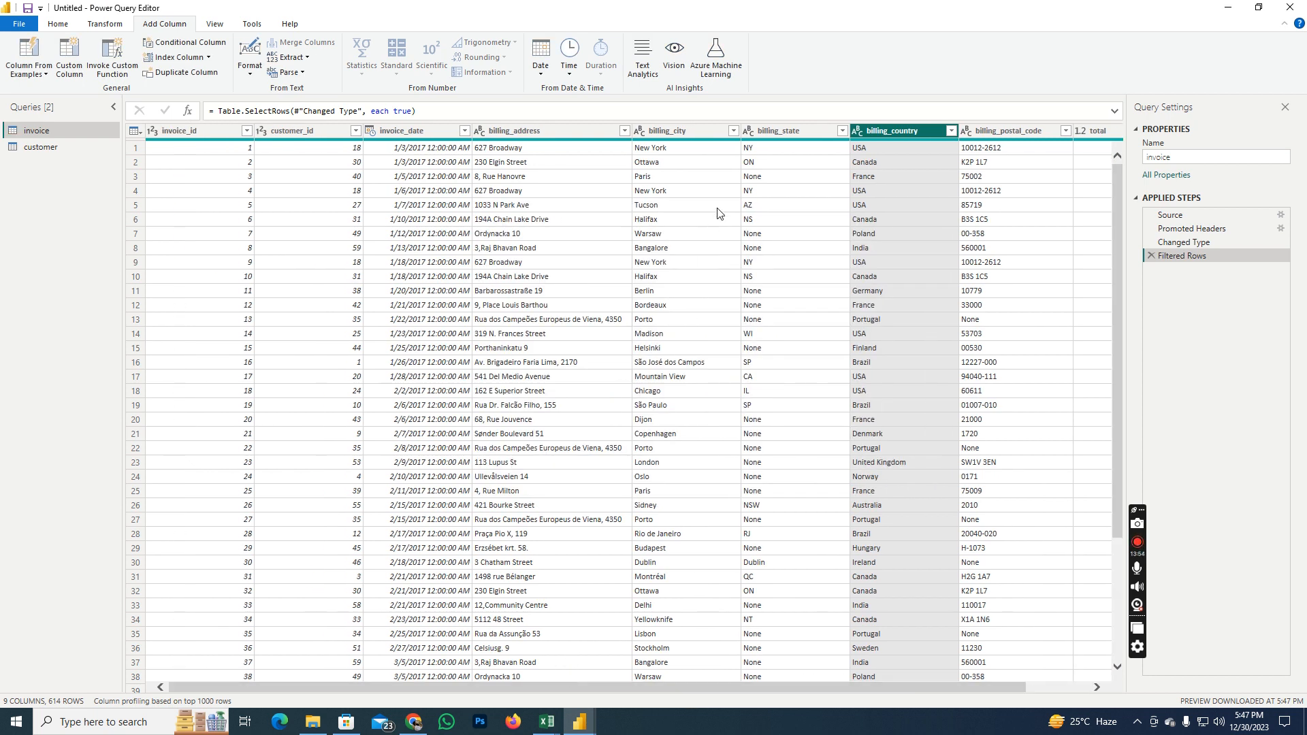
{"action": "left_click", "coordinate": [677, 132]}
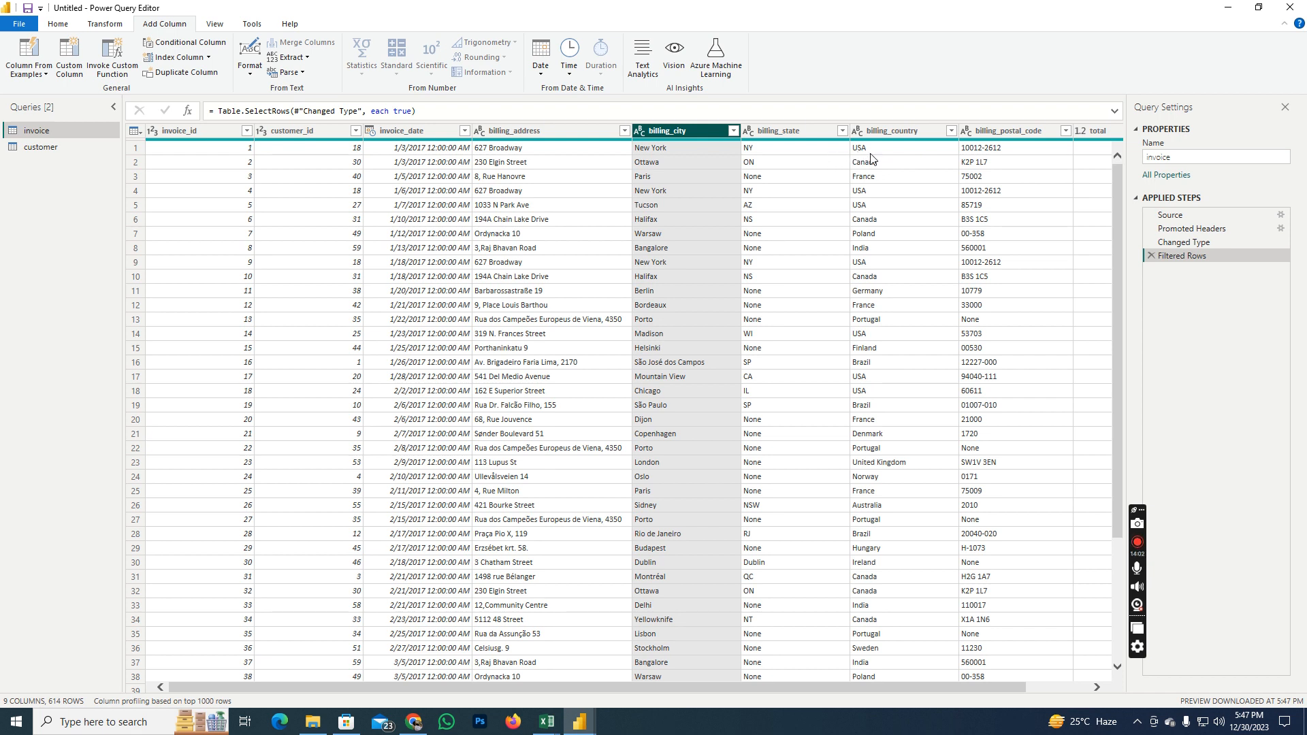
{"action": "left_click", "coordinate": [921, 132], "text": "ctrl"}
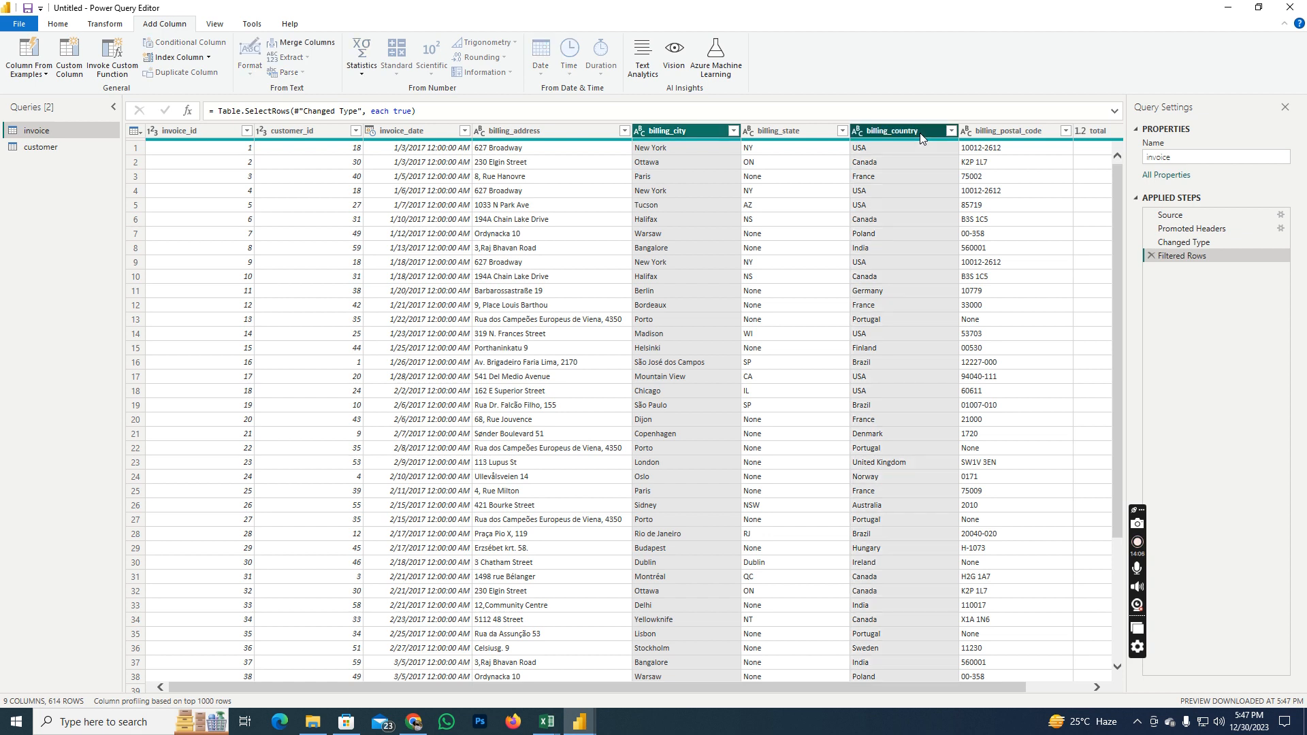
{"action": "left_click", "coordinate": [316, 46]}
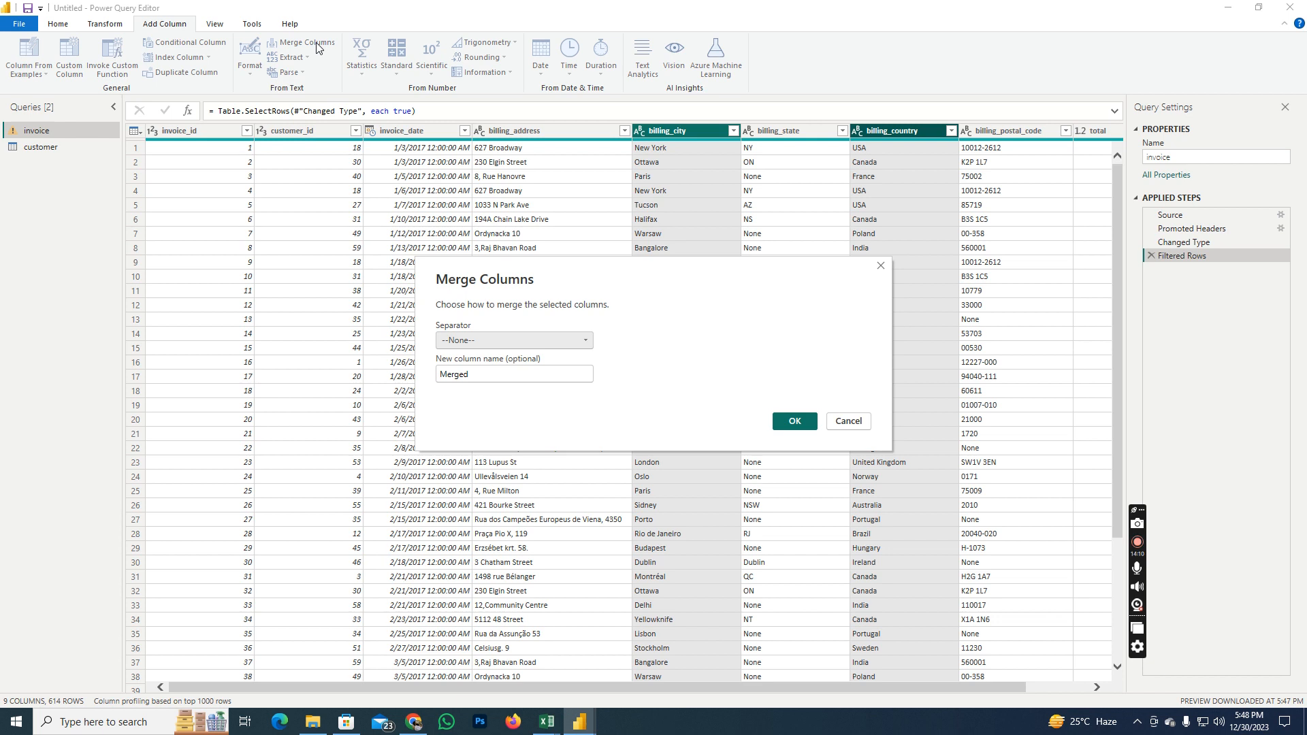
{"action": "left_click", "coordinate": [506, 342]}
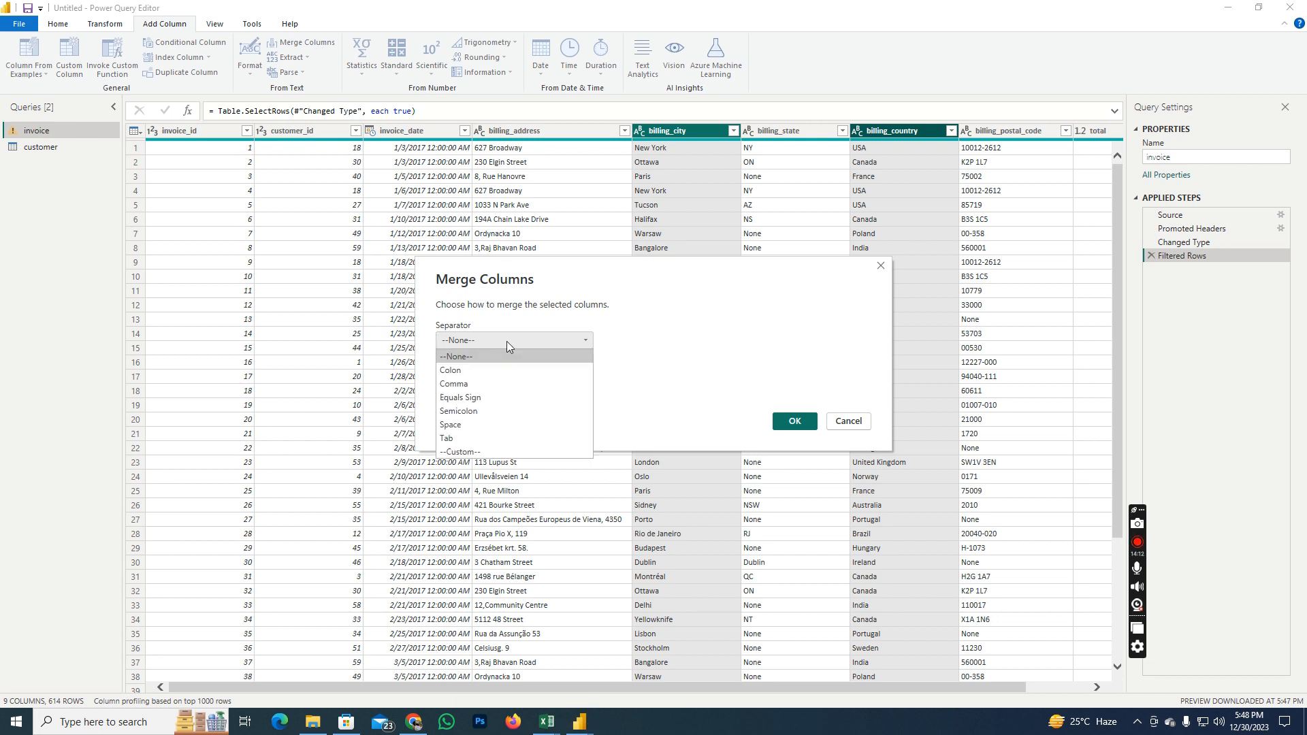
{"action": "left_click", "coordinate": [467, 423]}
{"action": "double_click", "coordinate": [501, 373]}
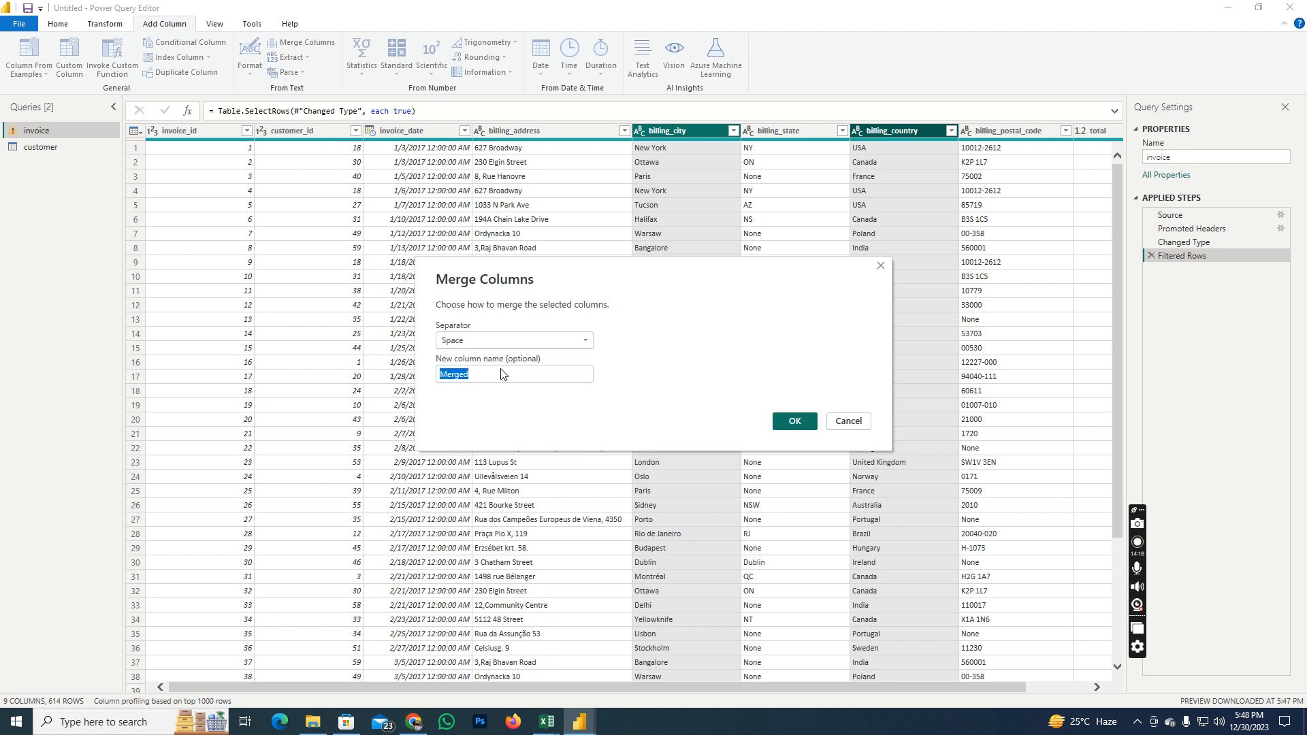
{"action": "type", "text": "city_country"}
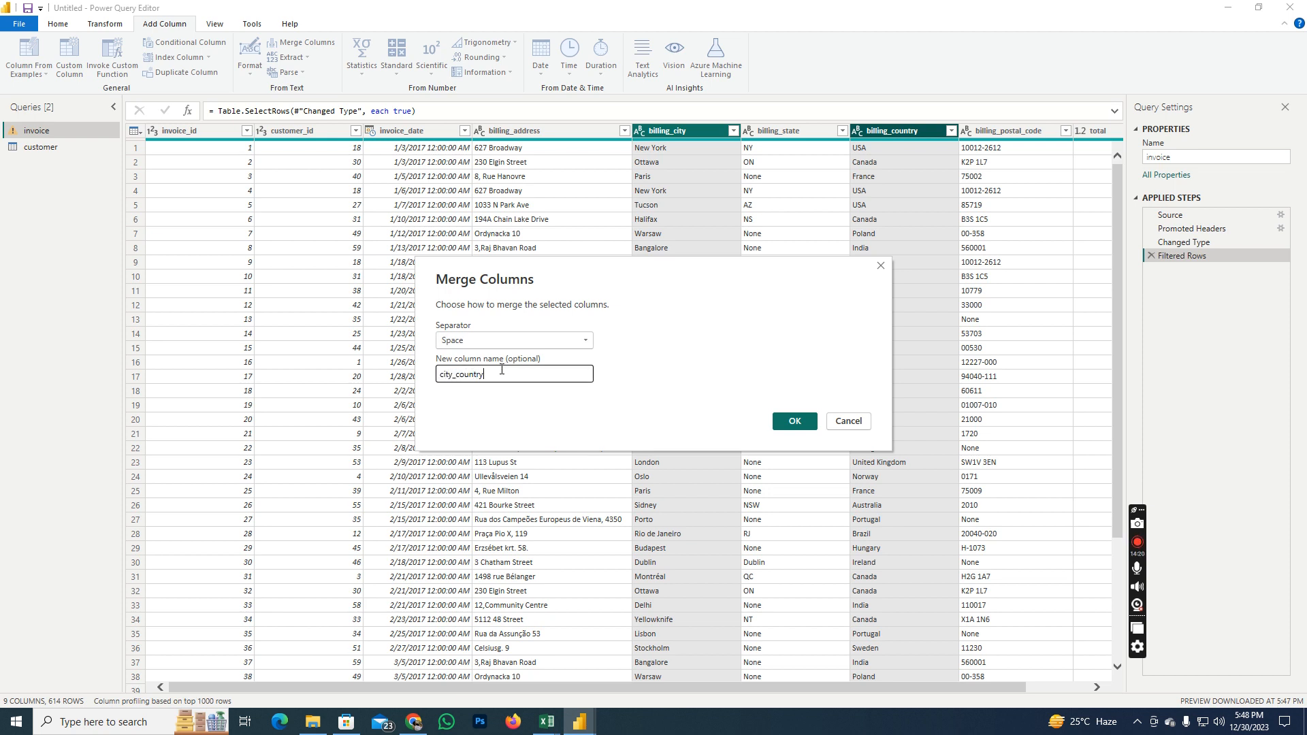
{"action": "key", "text": "Return"}
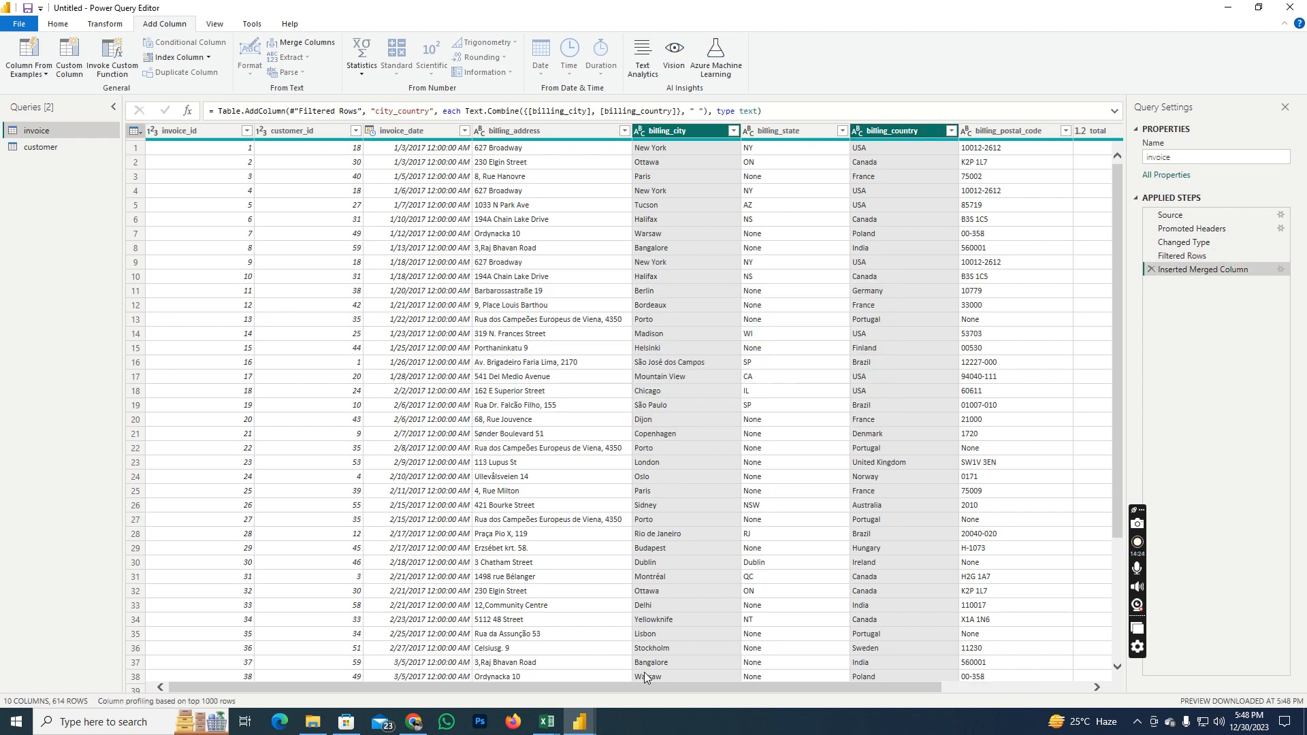
{"action": "left_click_drag", "start_coordinate": [648, 692], "coordinate": [797, 689]}
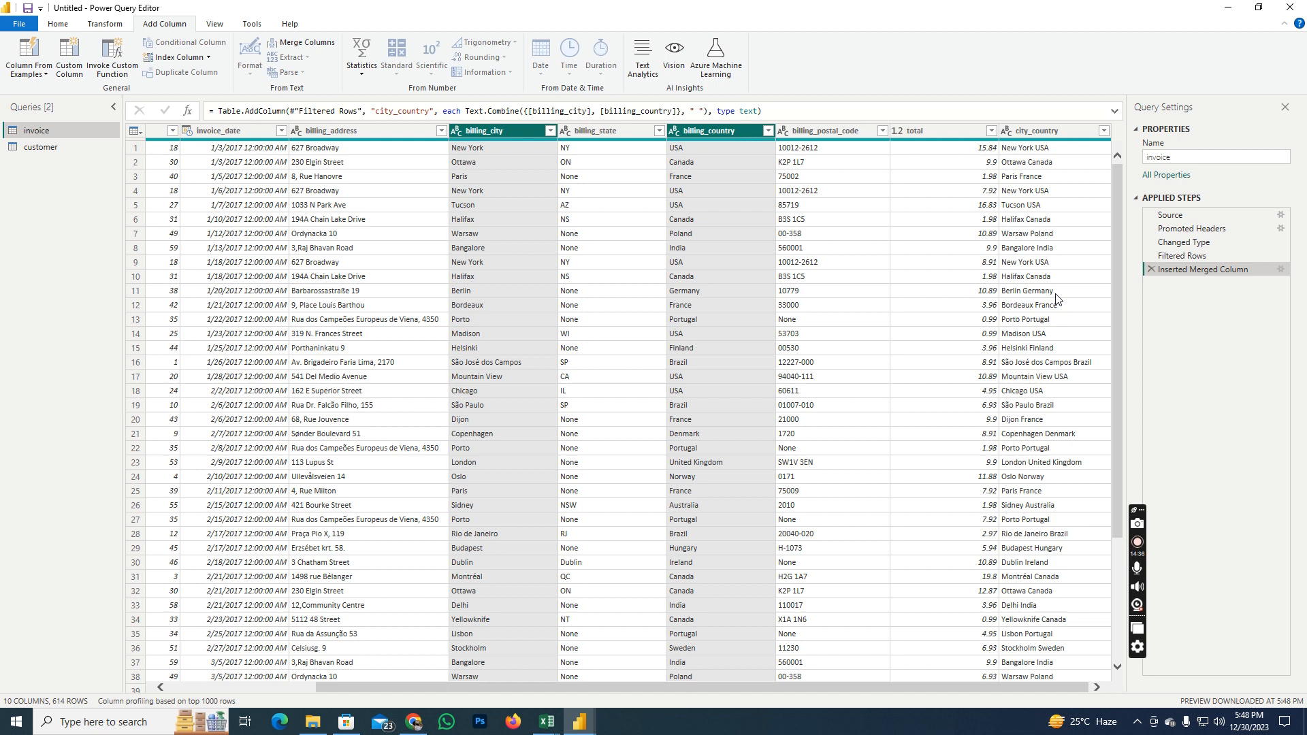
Step: Start a custom column in the invoice query and name it total_pkr
{"action": "left_click", "coordinate": [983, 153]}
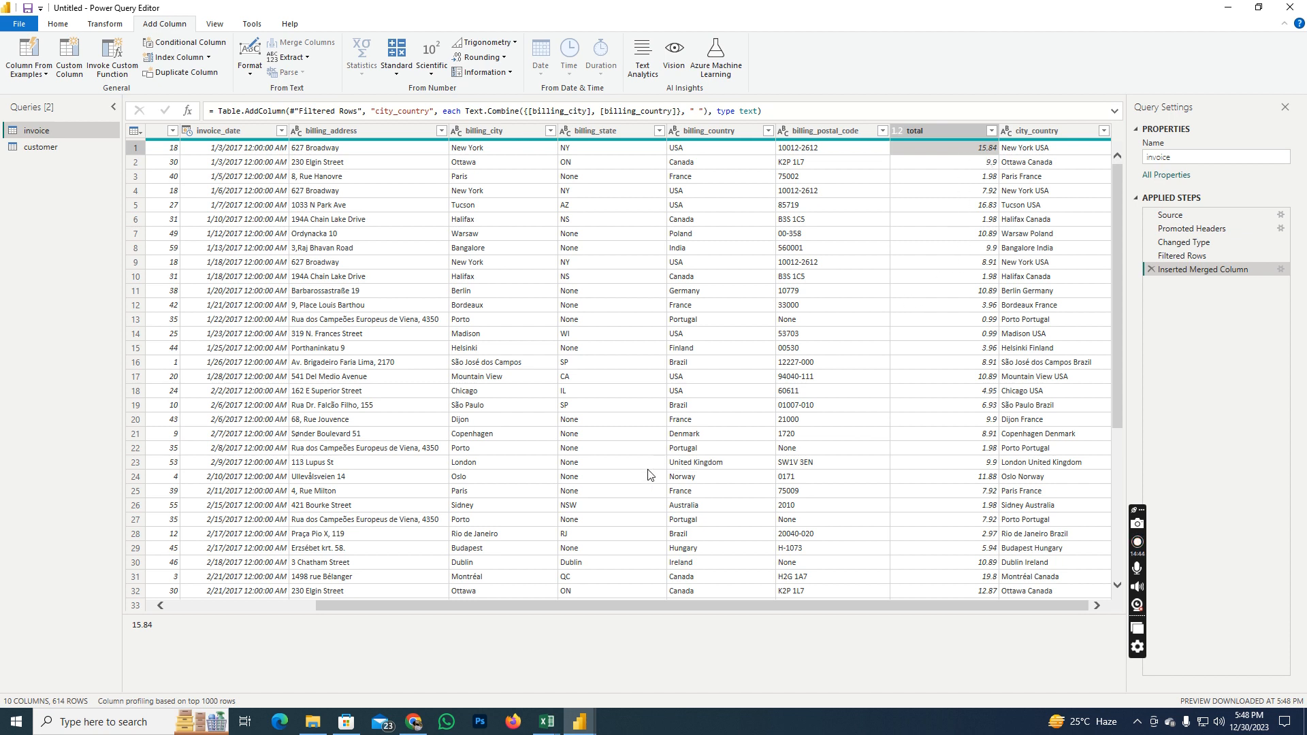
{"action": "left_click_drag", "start_coordinate": [636, 605], "coordinate": [952, 565]}
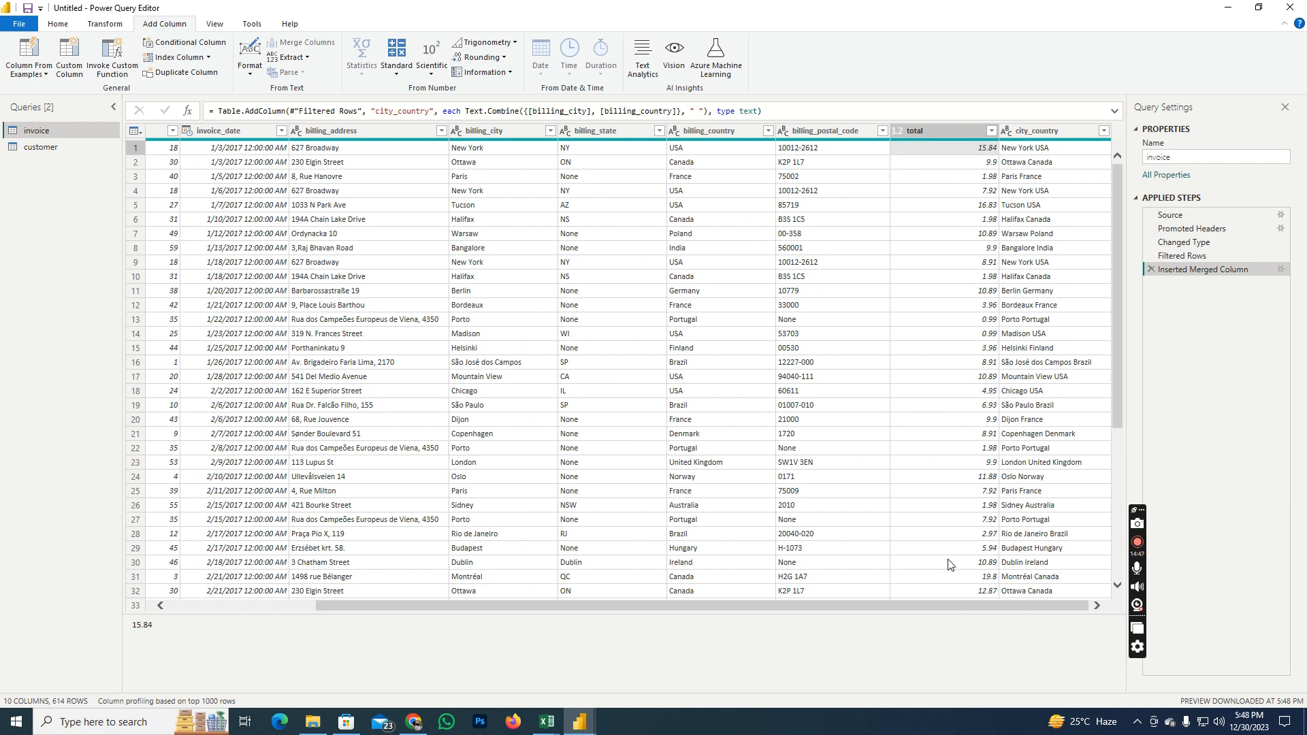
{"action": "left_click", "coordinate": [69, 60]}
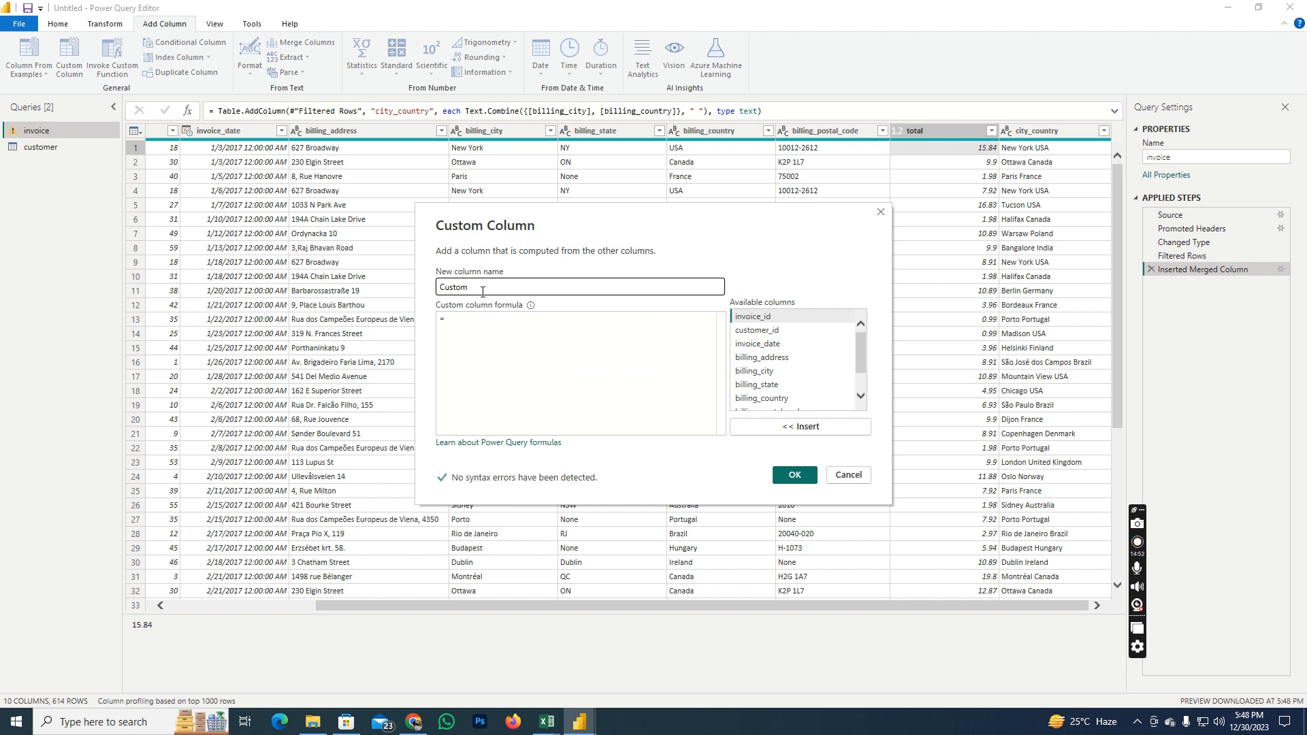
{"action": "double_click", "coordinate": [492, 290]}
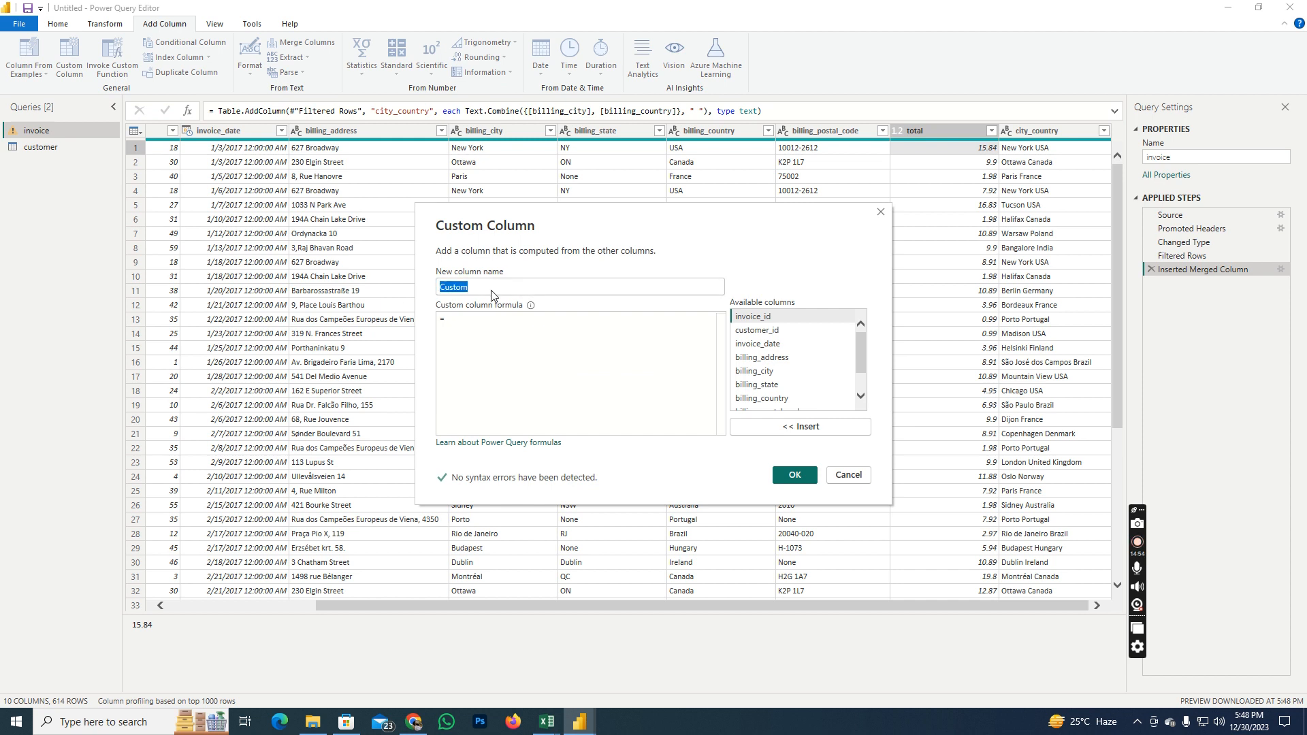
{"action": "type", "text": "total_pkr"}
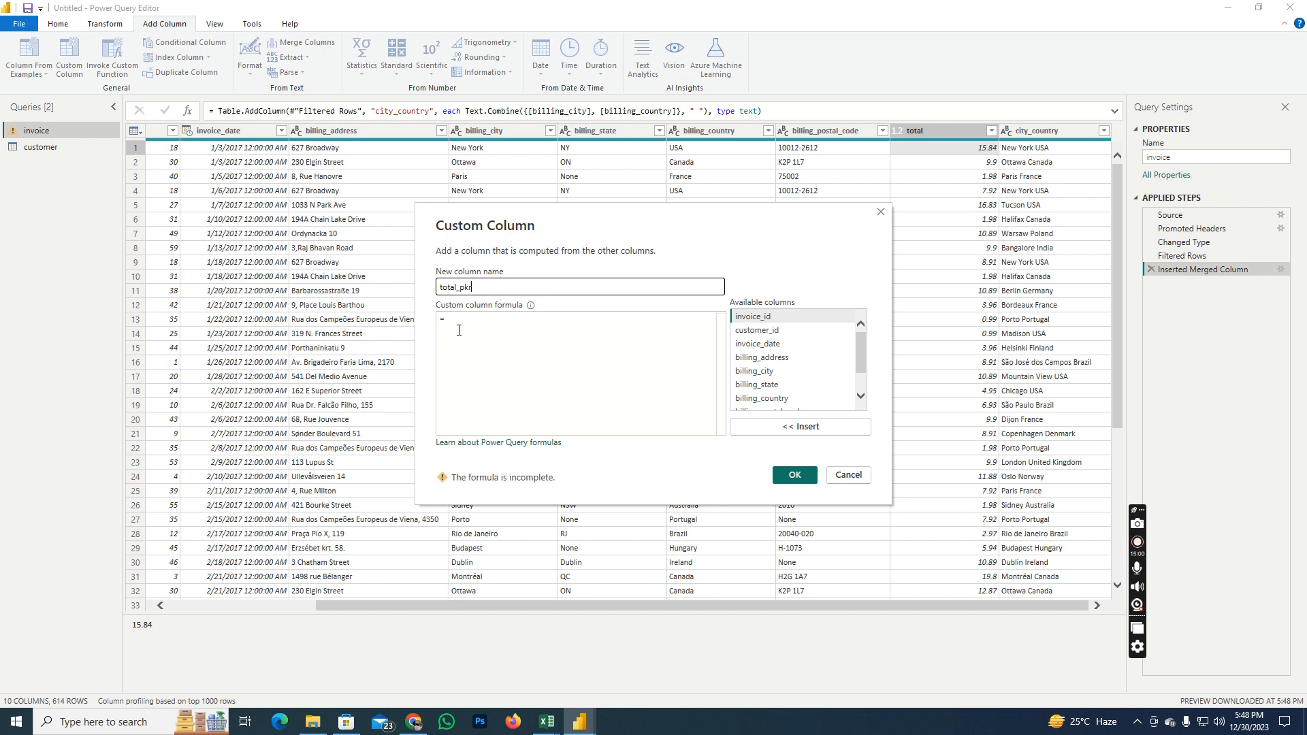
{"action": "left_click", "coordinate": [459, 330]}
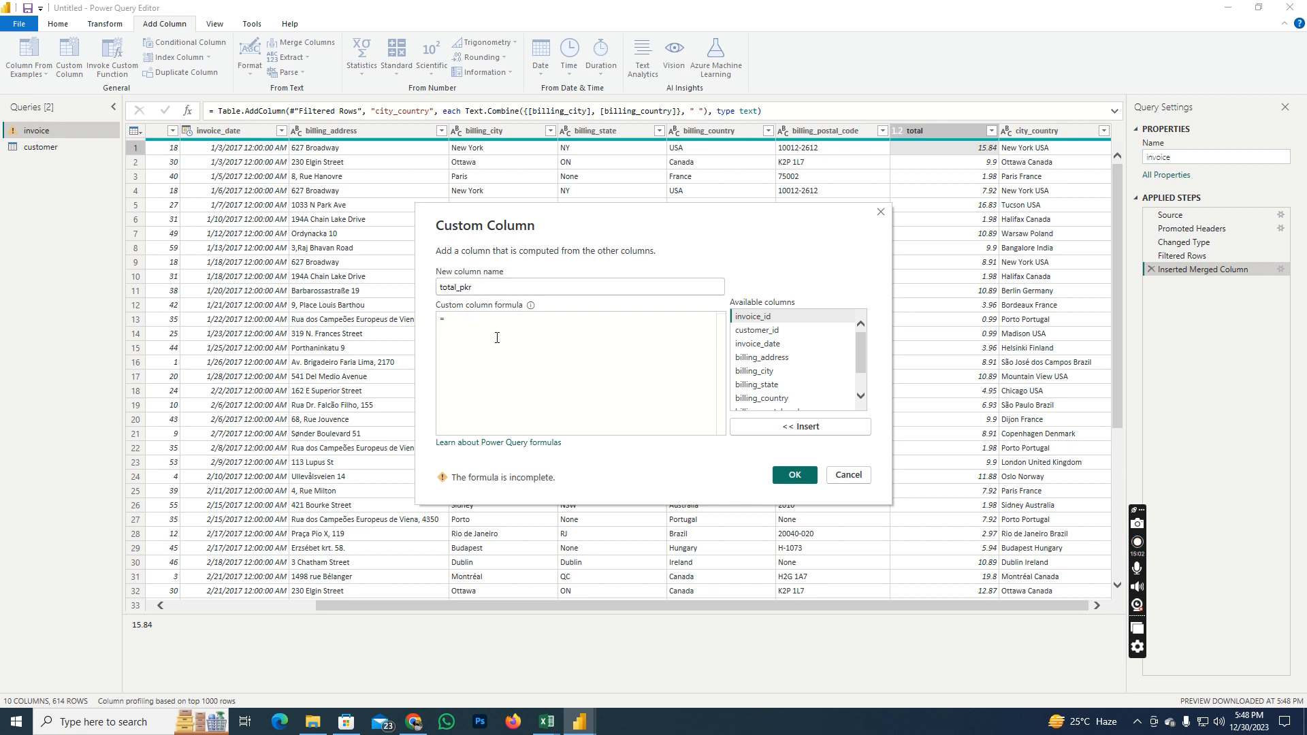
{"action": "type", "text": "to"}
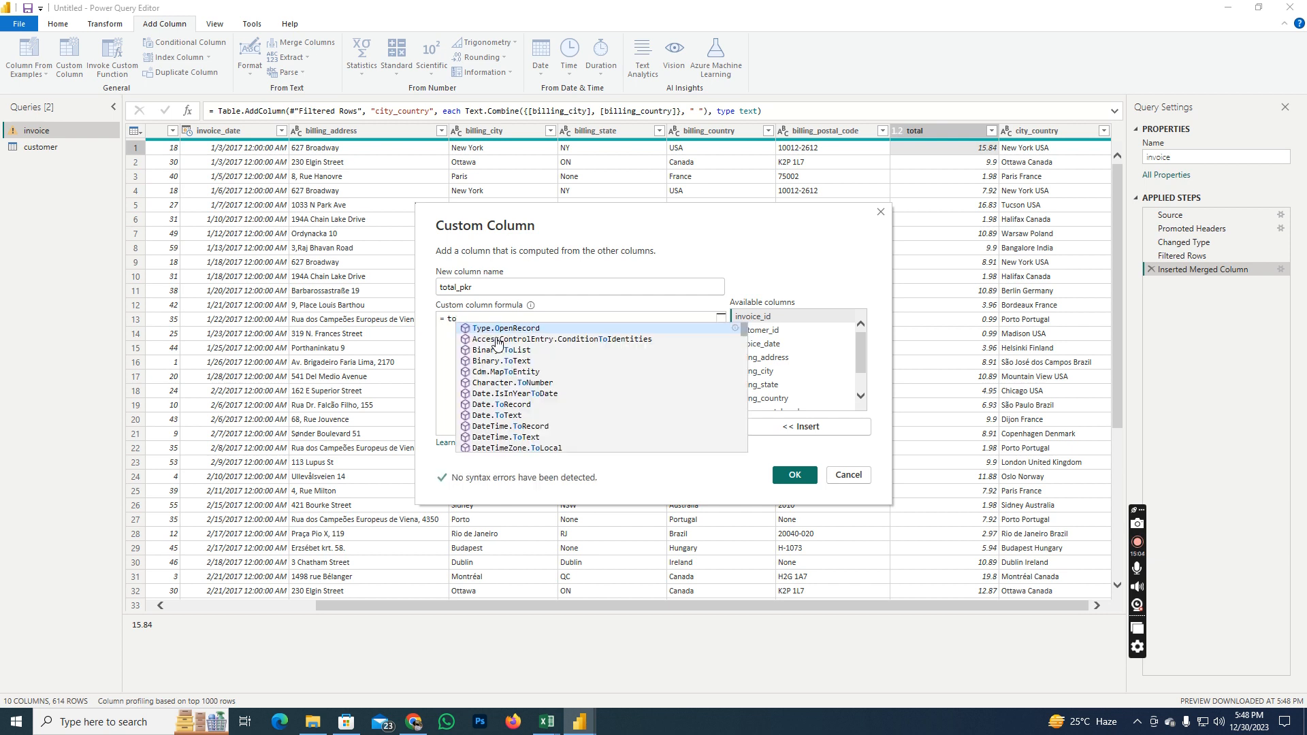
{"action": "type", "text": "tal"}
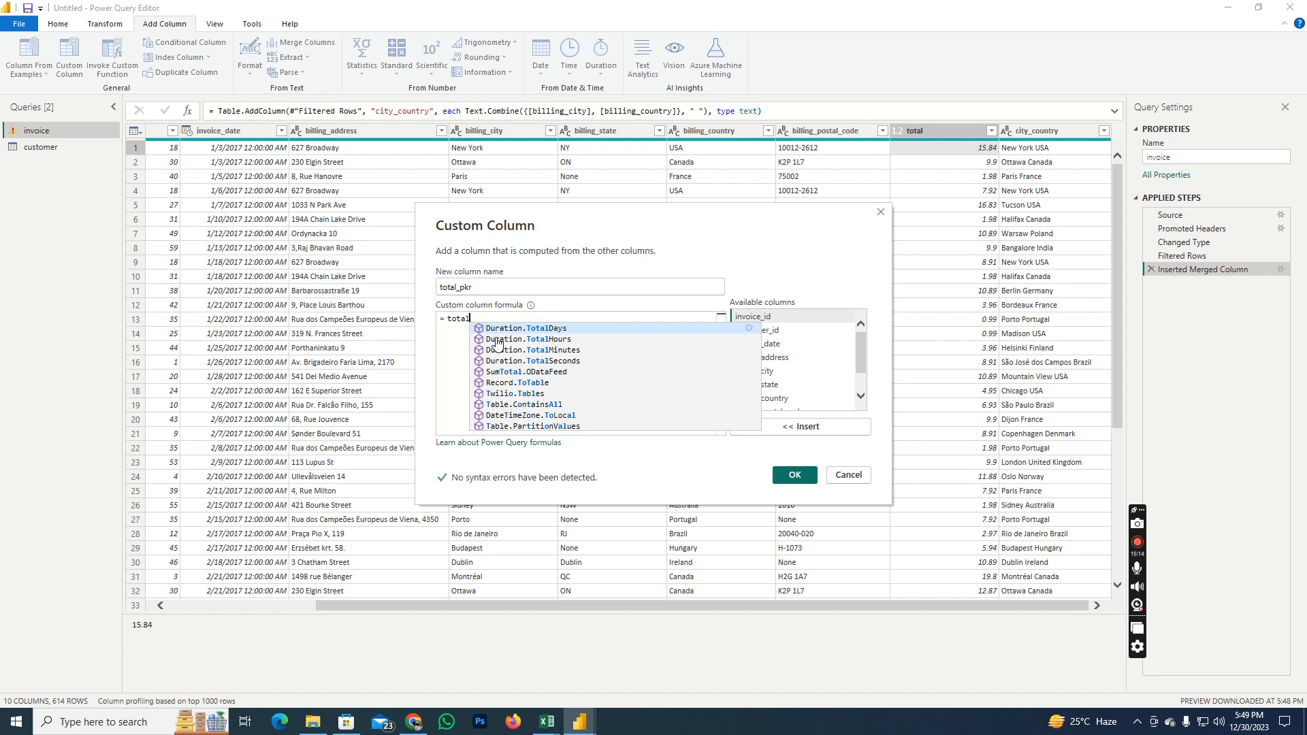
{"action": "key", "text": "BackSpace"}
{"action": "key", "text": "BackSpace"}
{"action": "key", "text": "BackSpace"}
{"action": "key", "text": "BackSpace"}
{"action": "key", "text": "BackSpace"}
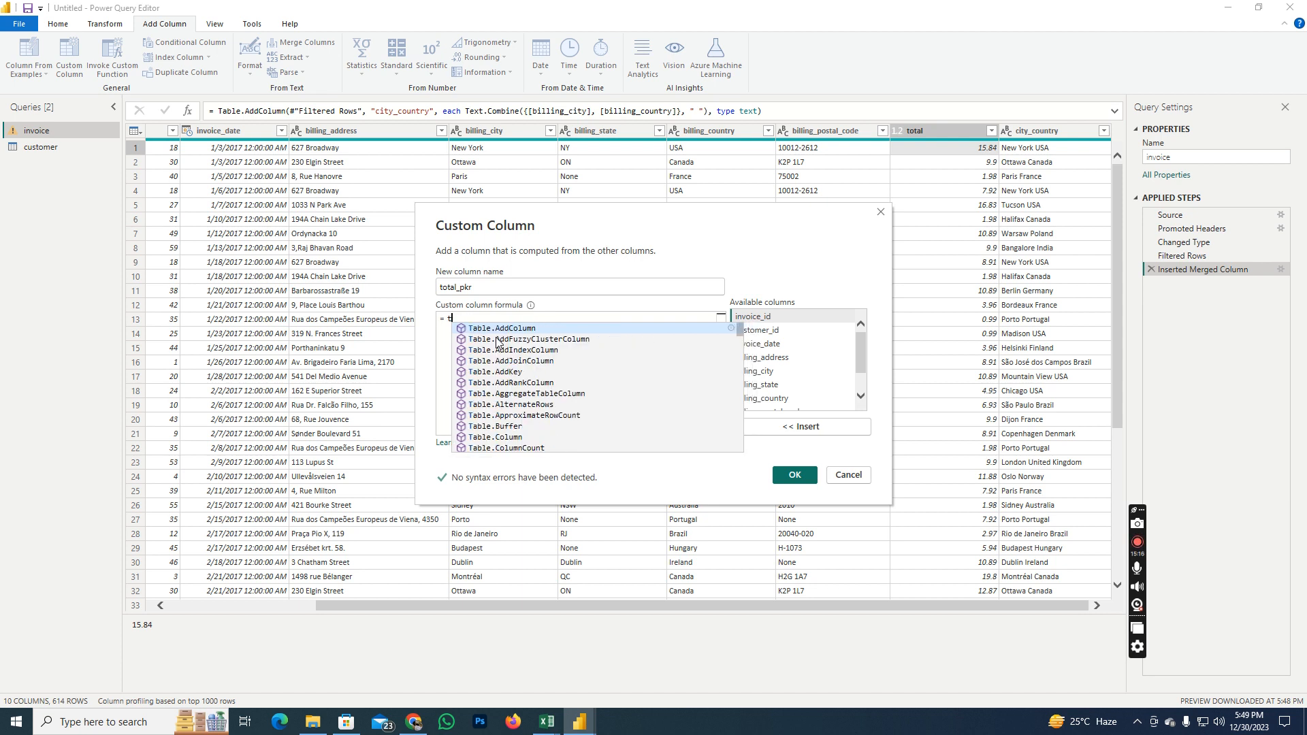
{"action": "type", "text": "total"}
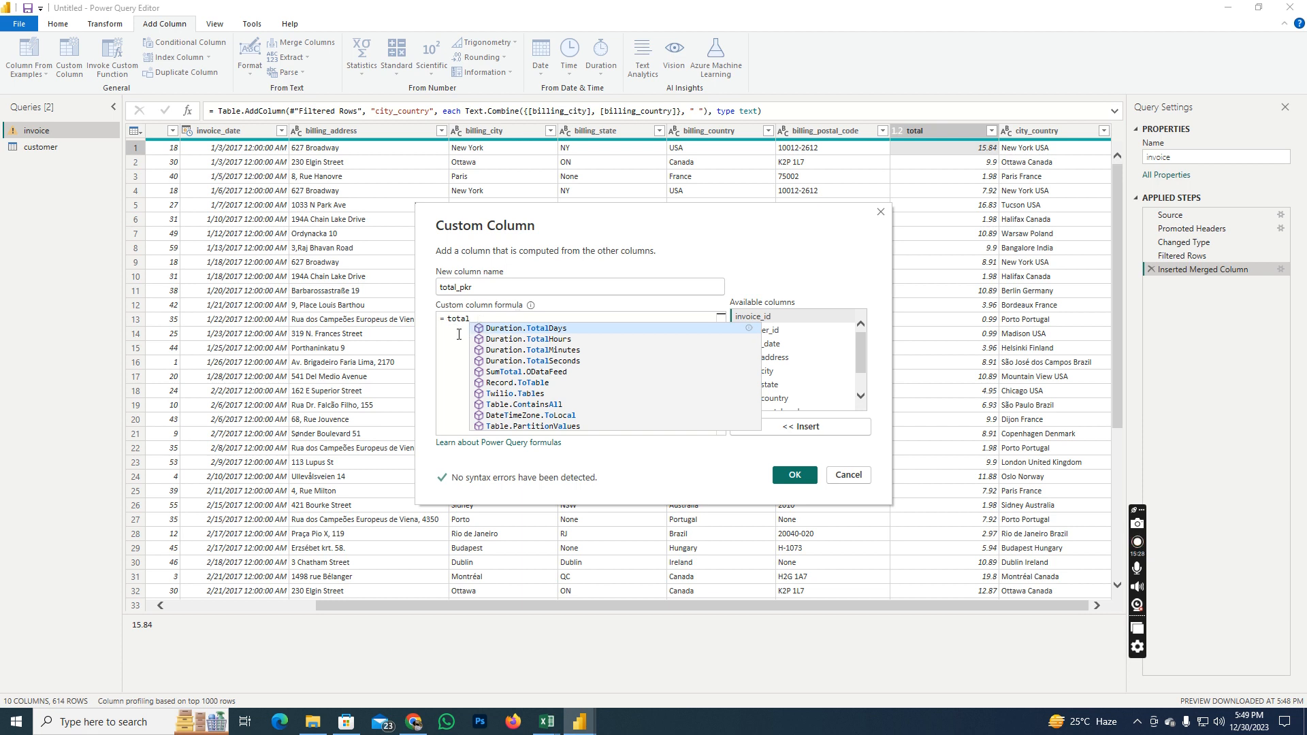
{"action": "key", "text": "BackSpace"}
{"action": "key", "text": "BackSpace"}
{"action": "key", "text": "BackSpace"}
{"action": "key", "text": "BackSpace"}
{"action": "key", "text": "BackSpace"}
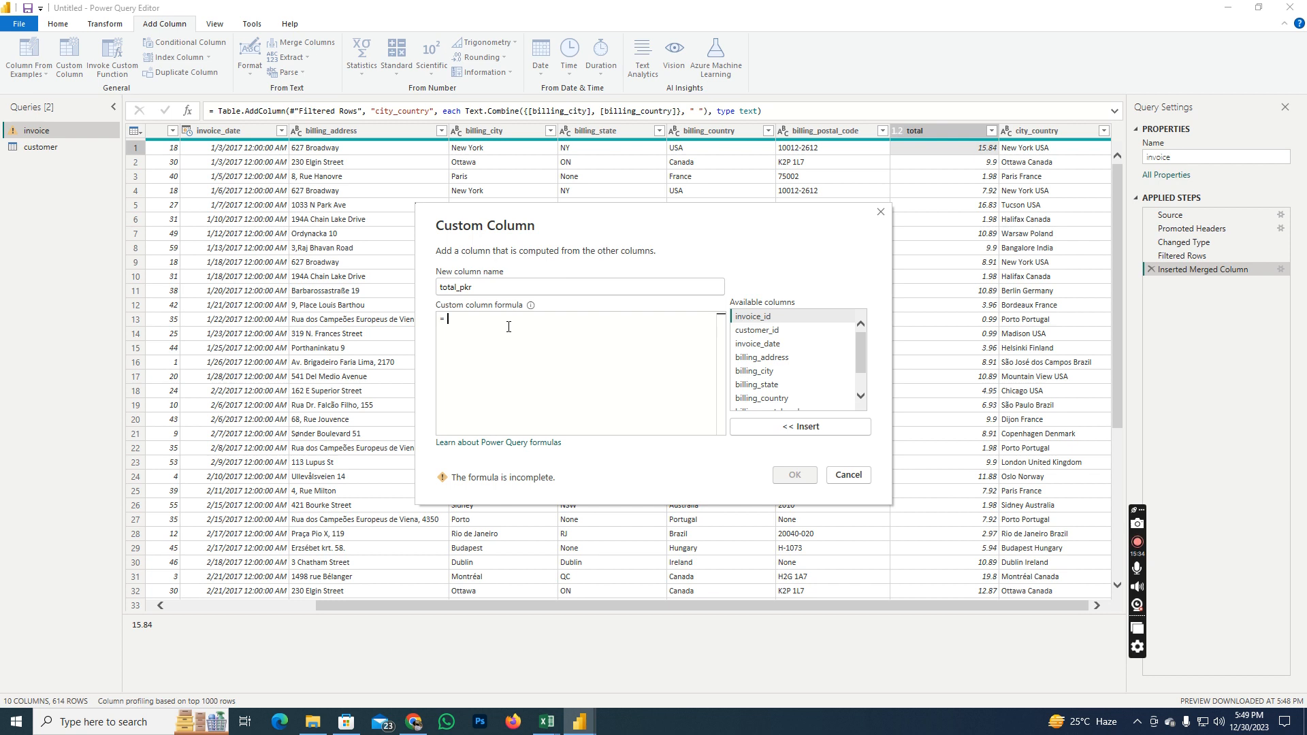
Step: Set the total_pkr formula to [total]*280 and create the custom column
{"action": "type", "text": "["}
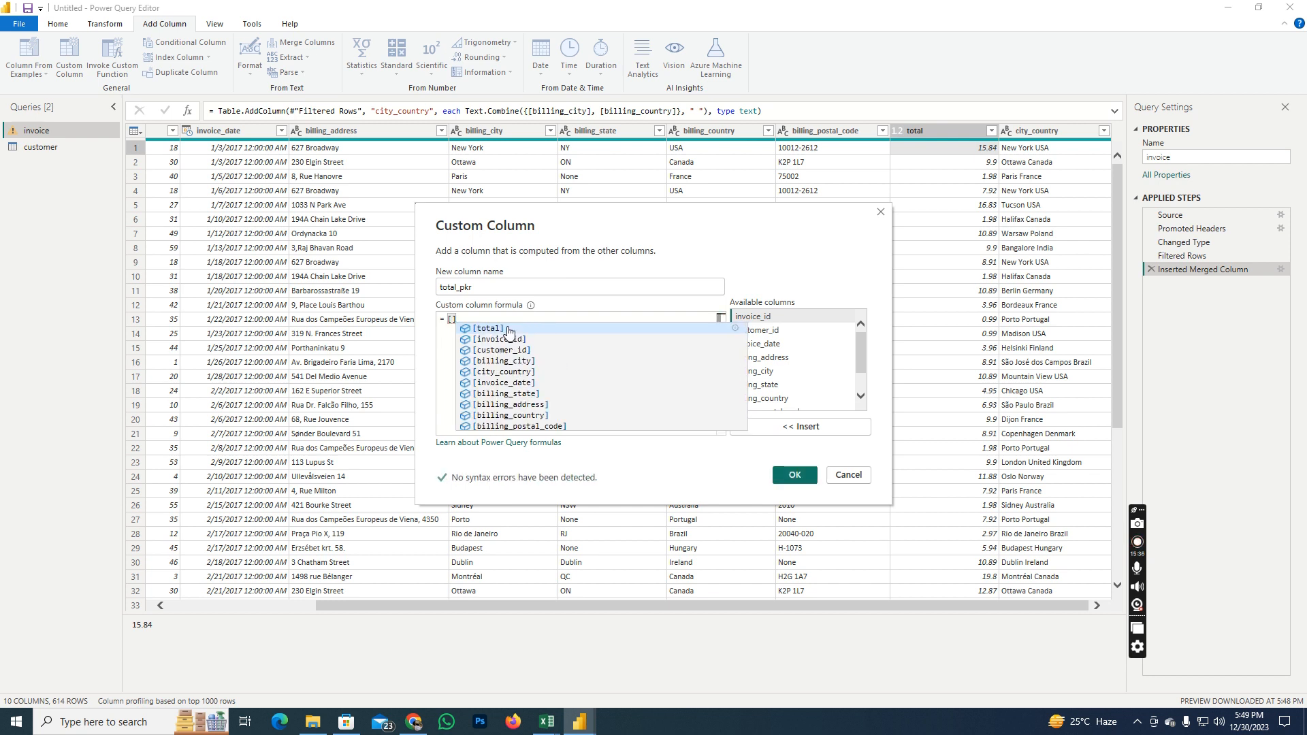
{"action": "left_click", "coordinate": [508, 329]}
{"action": "scroll", "coordinate": [773, 392], "scroll_direction": "down", "scroll_amount": 2}
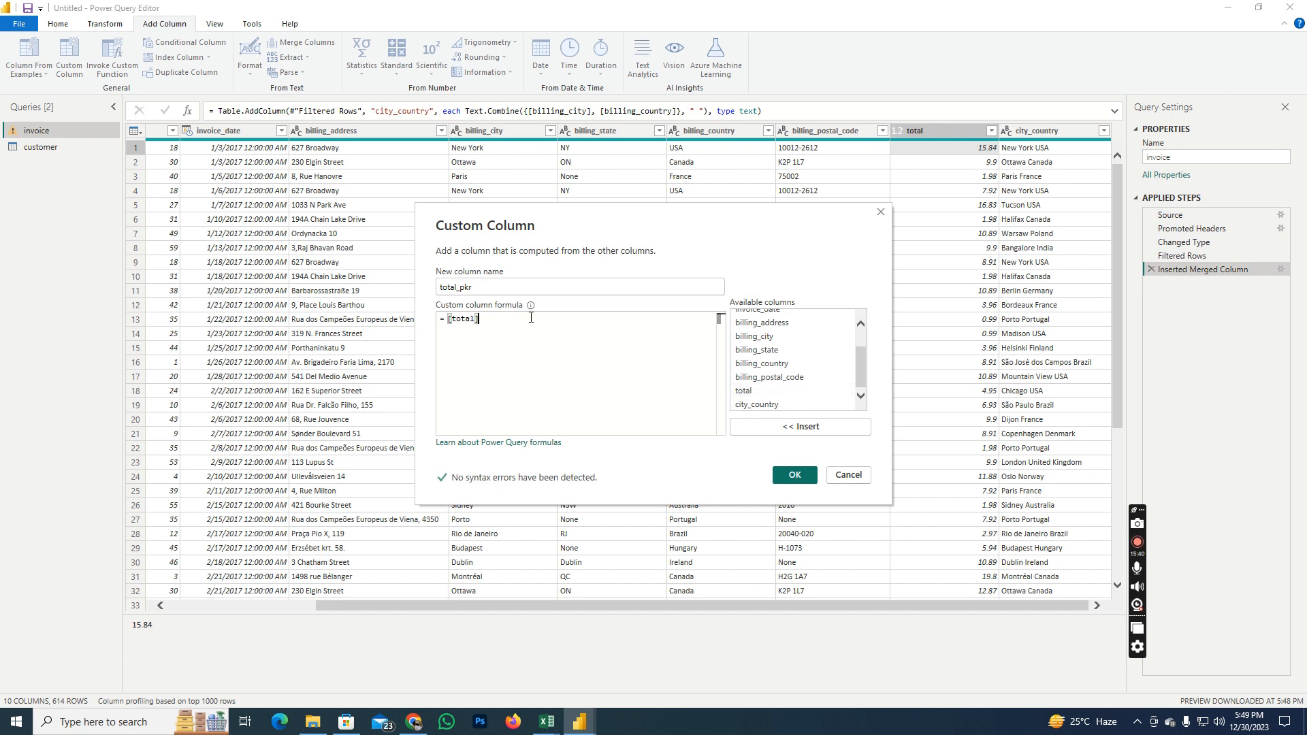
{"action": "type", "text": "*"}
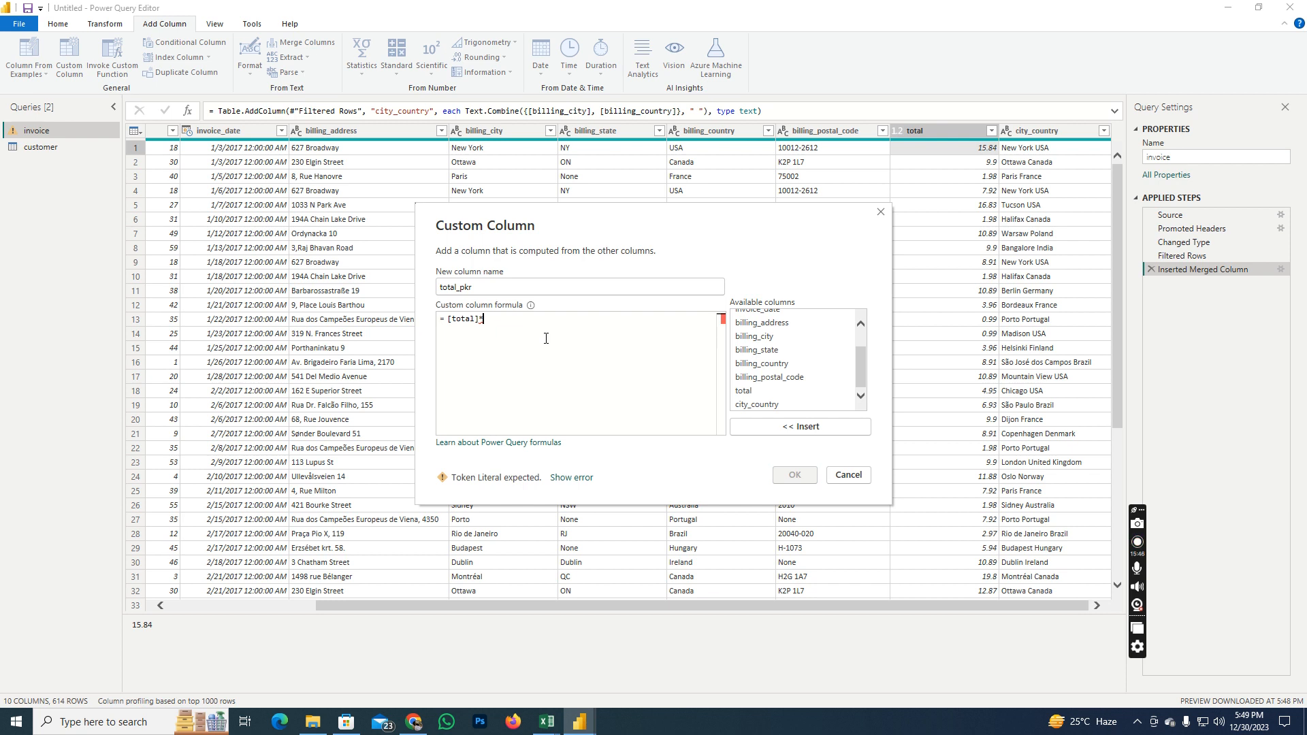
{"action": "type", "text": "280"}
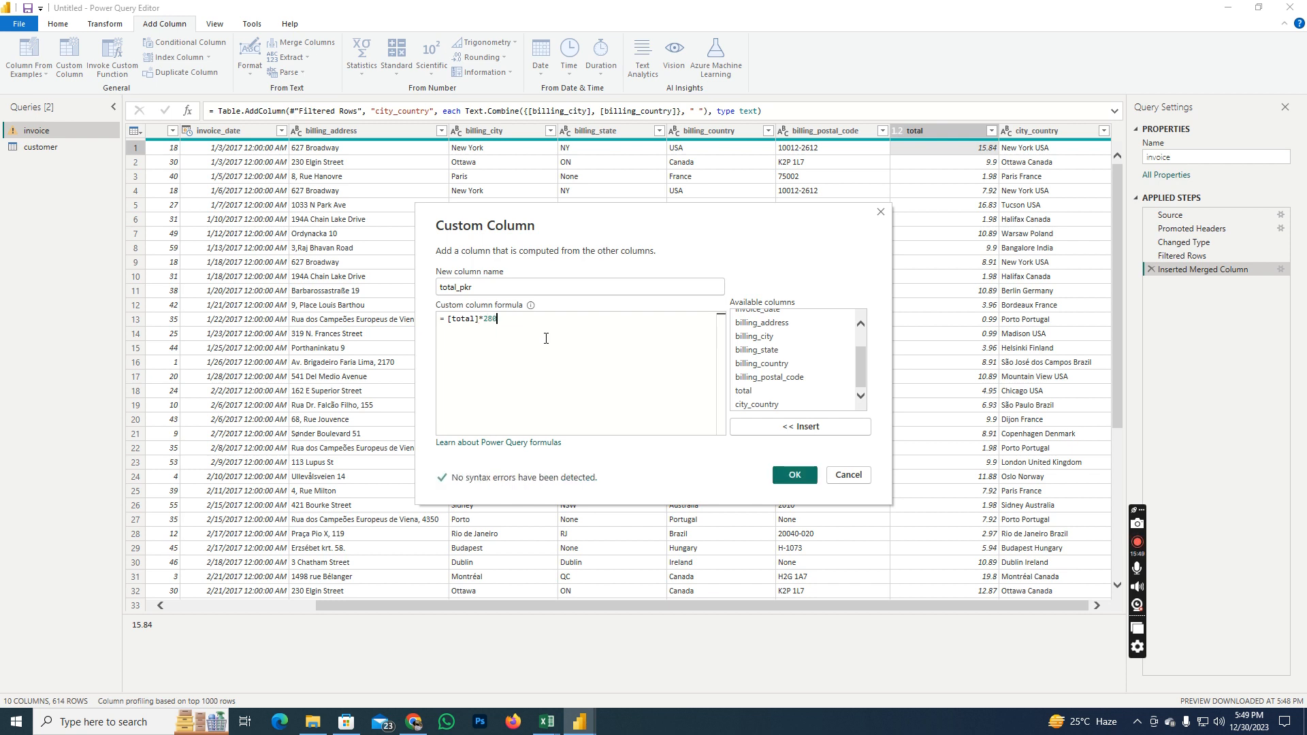
{"action": "left_click", "coordinate": [792, 478]}
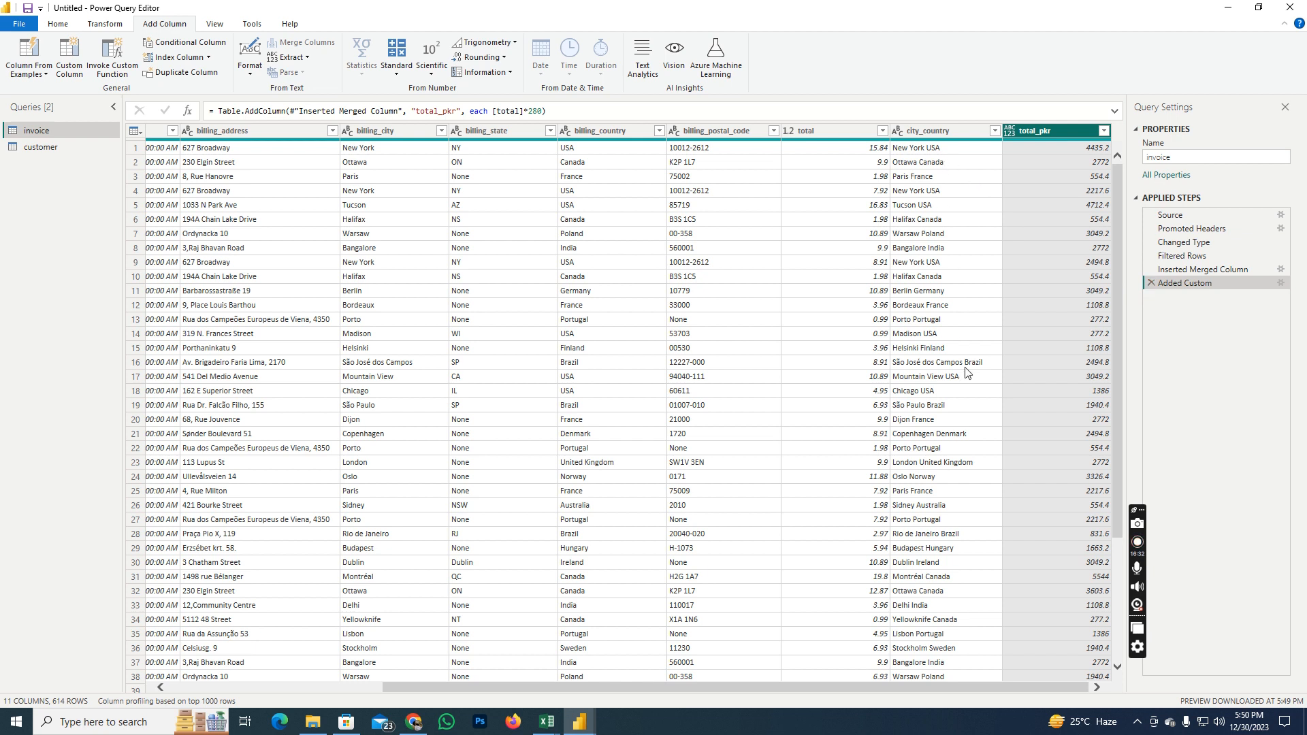
Step: Compare the invoice table at the Inserted Merged Column and Added Custom steps, and view the total_pkr column
{"action": "left_click", "coordinate": [1202, 269]}
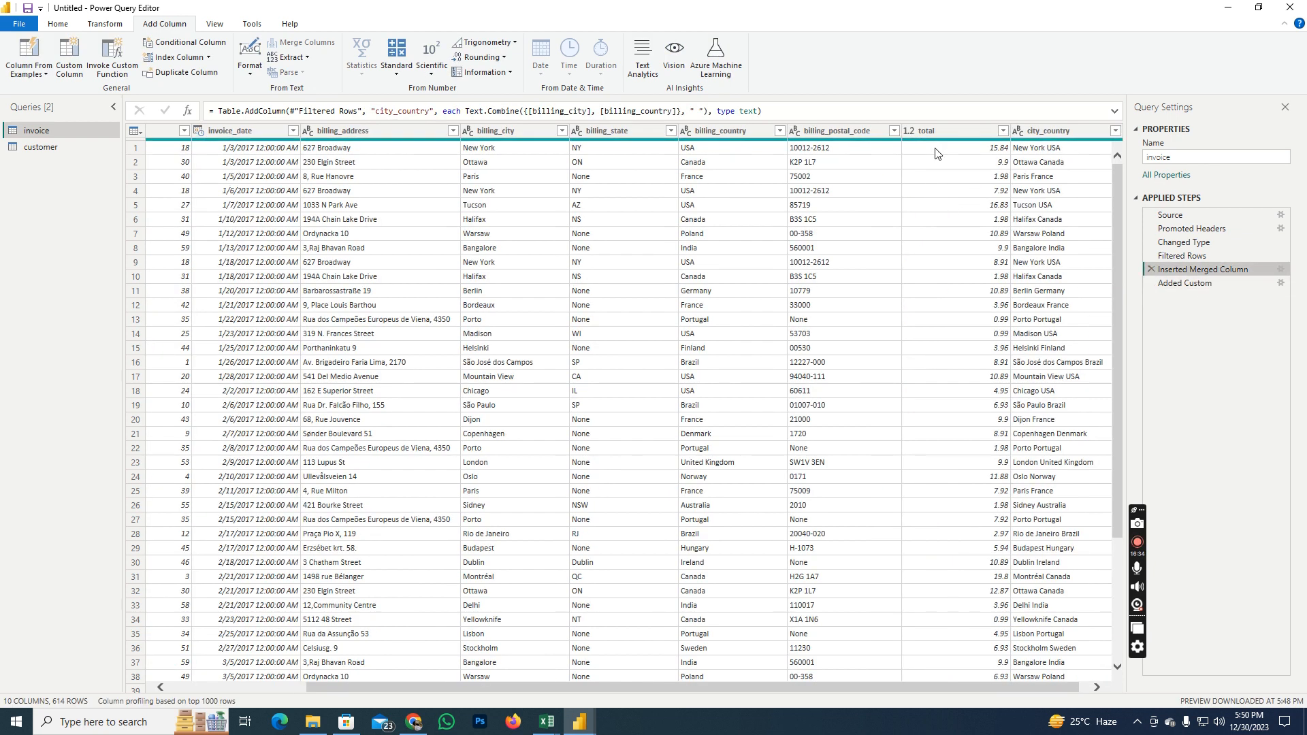
{"action": "left_click", "coordinate": [1180, 289]}
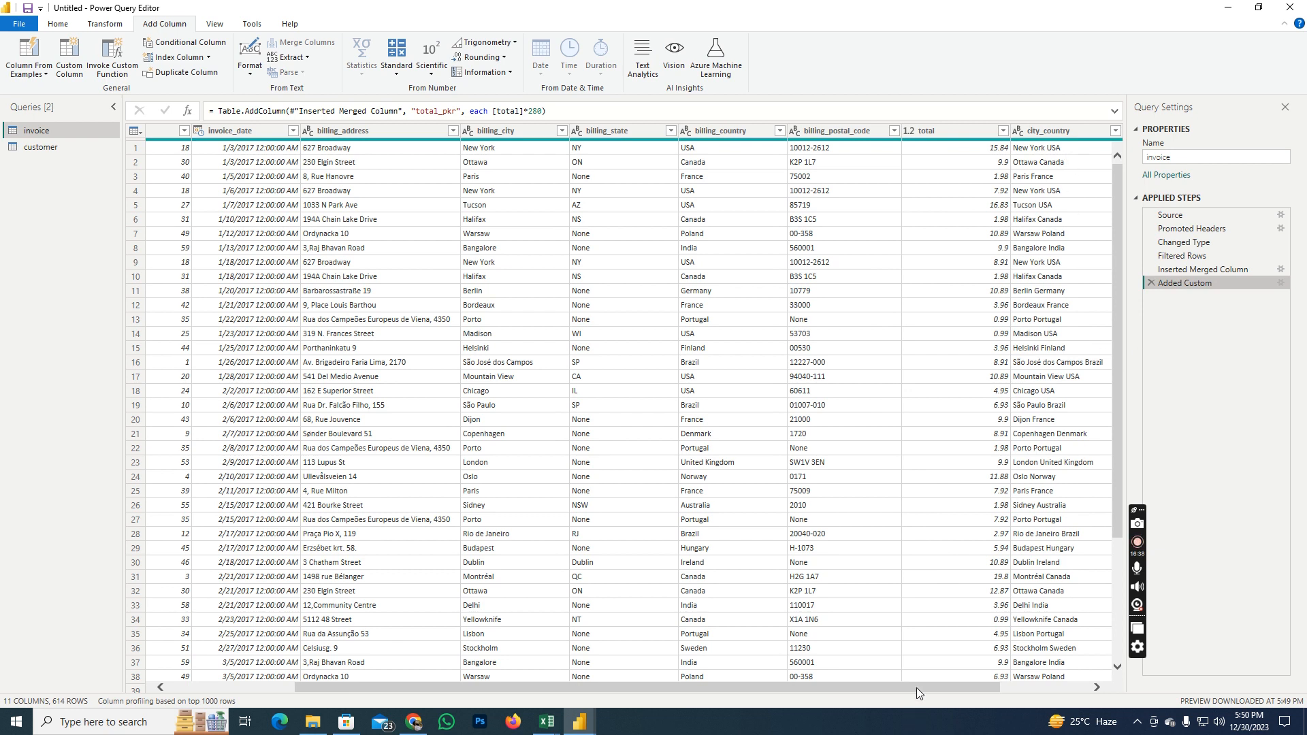
{"action": "left_click_drag", "start_coordinate": [921, 681], "coordinate": [1032, 681]}
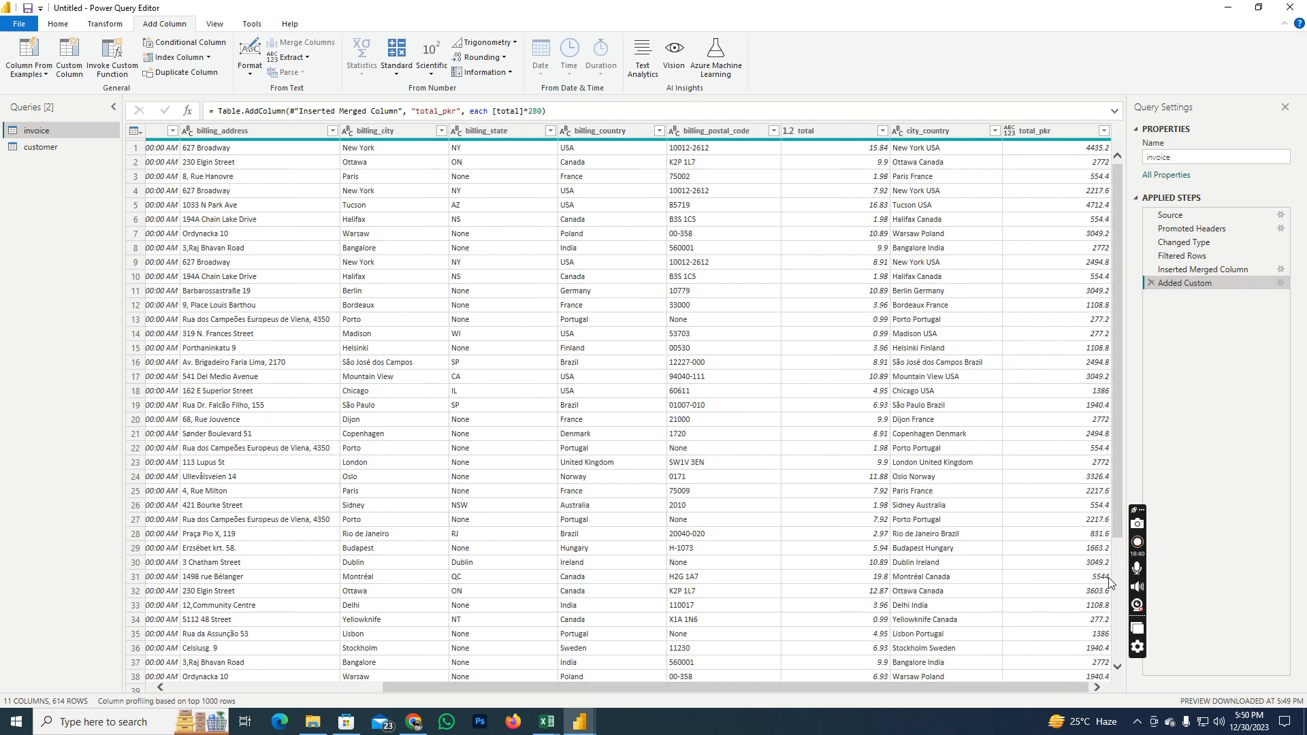
{"action": "left_click_drag", "start_coordinate": [691, 688], "coordinate": [446, 706]}
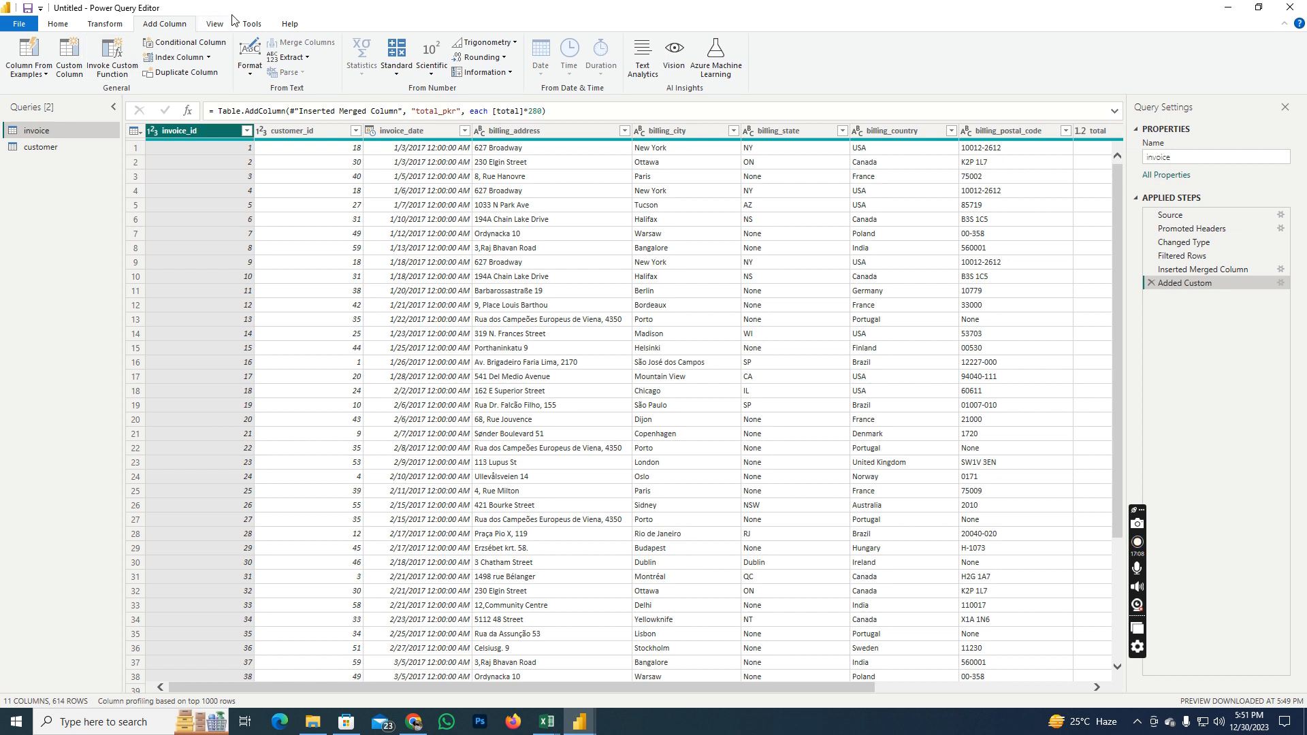
{"action": "left_click", "coordinate": [251, 24]}
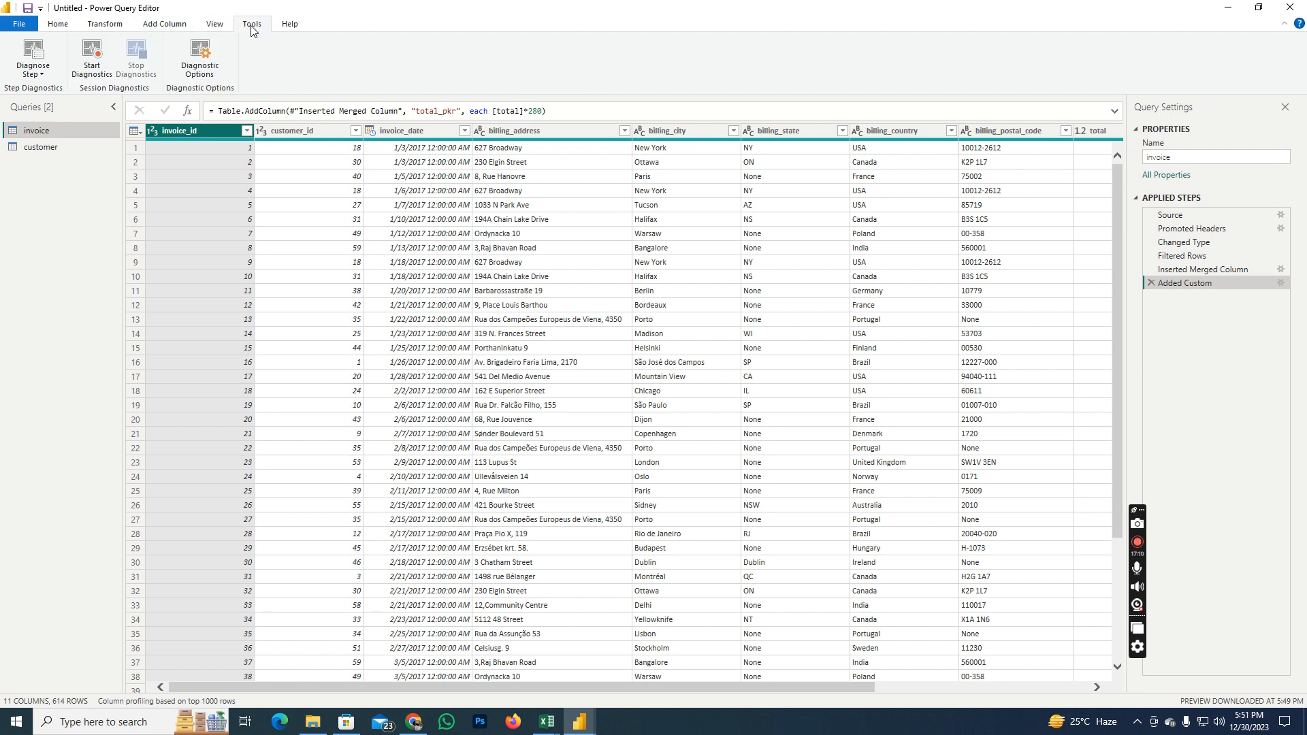
{"action": "left_click", "coordinate": [219, 25]}
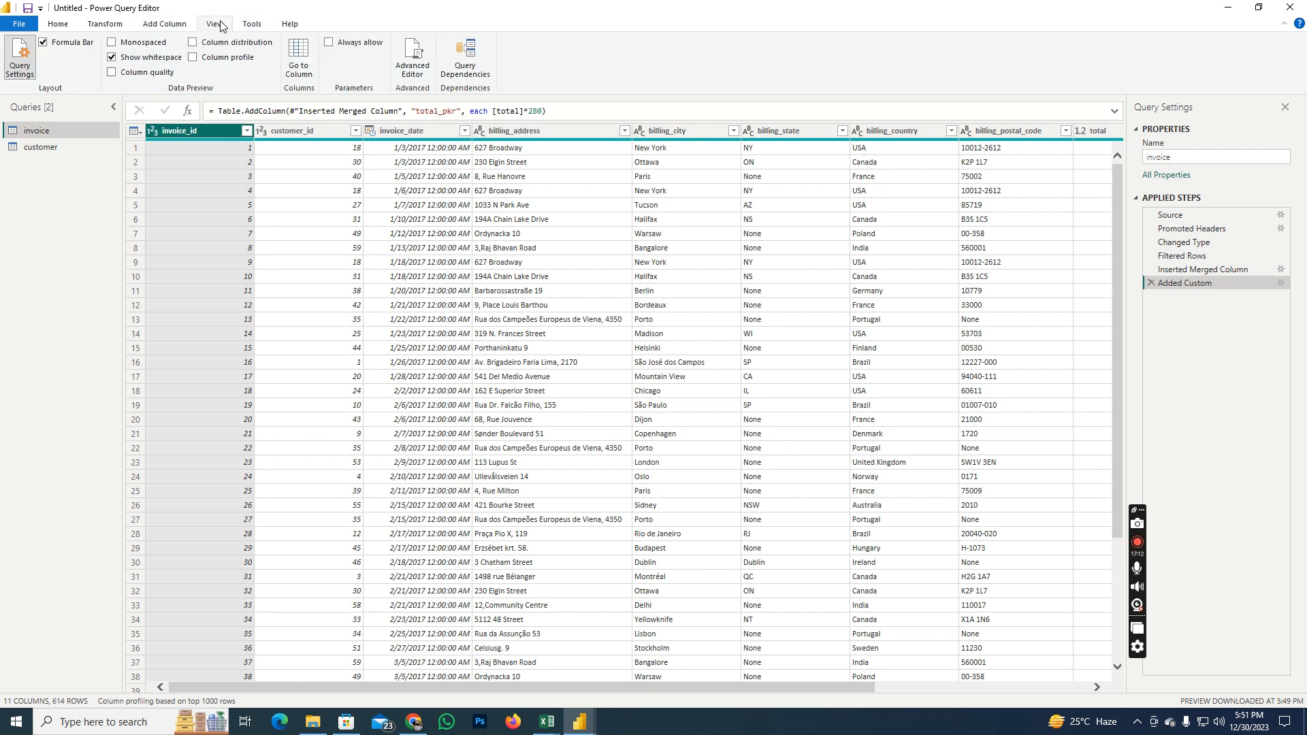
{"action": "left_click", "coordinate": [111, 30]}
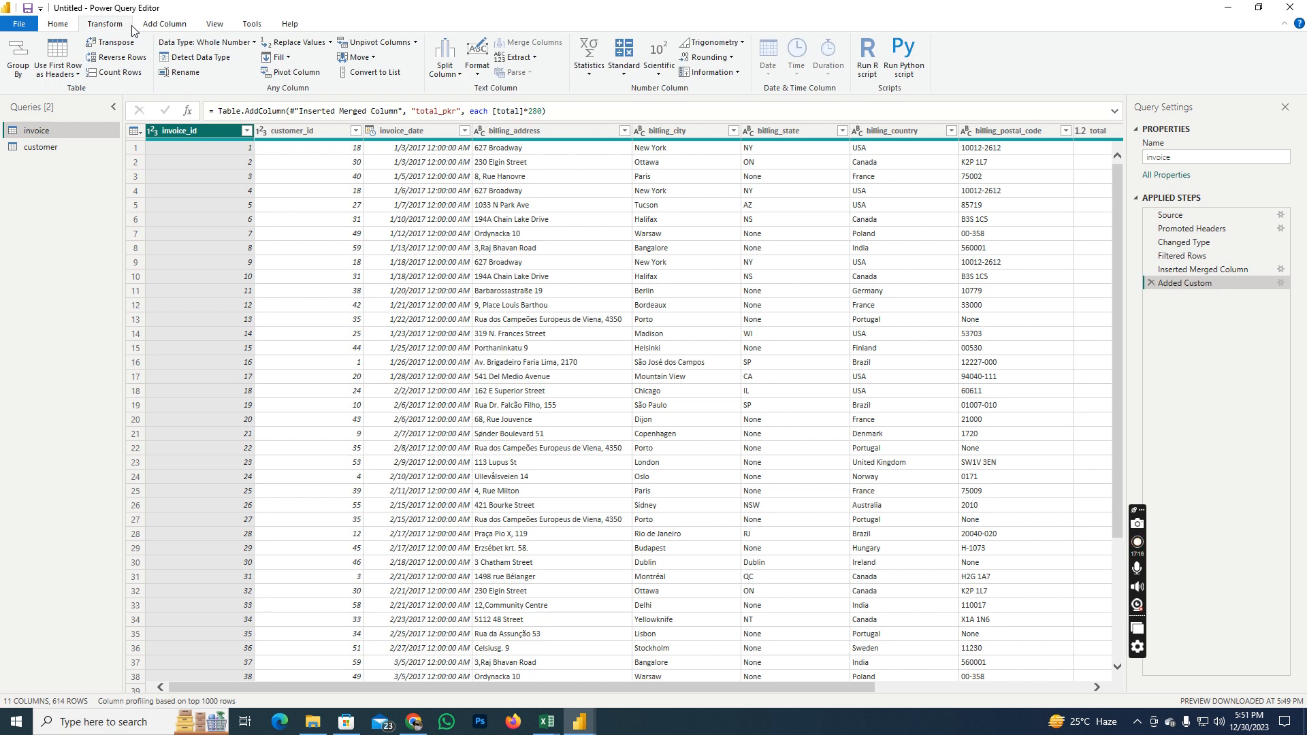
Step: Try grouping the invoice rows by total with a column named sum_toal that sums billing_country, and remove the grouping step
{"action": "left_click", "coordinate": [70, 27]}
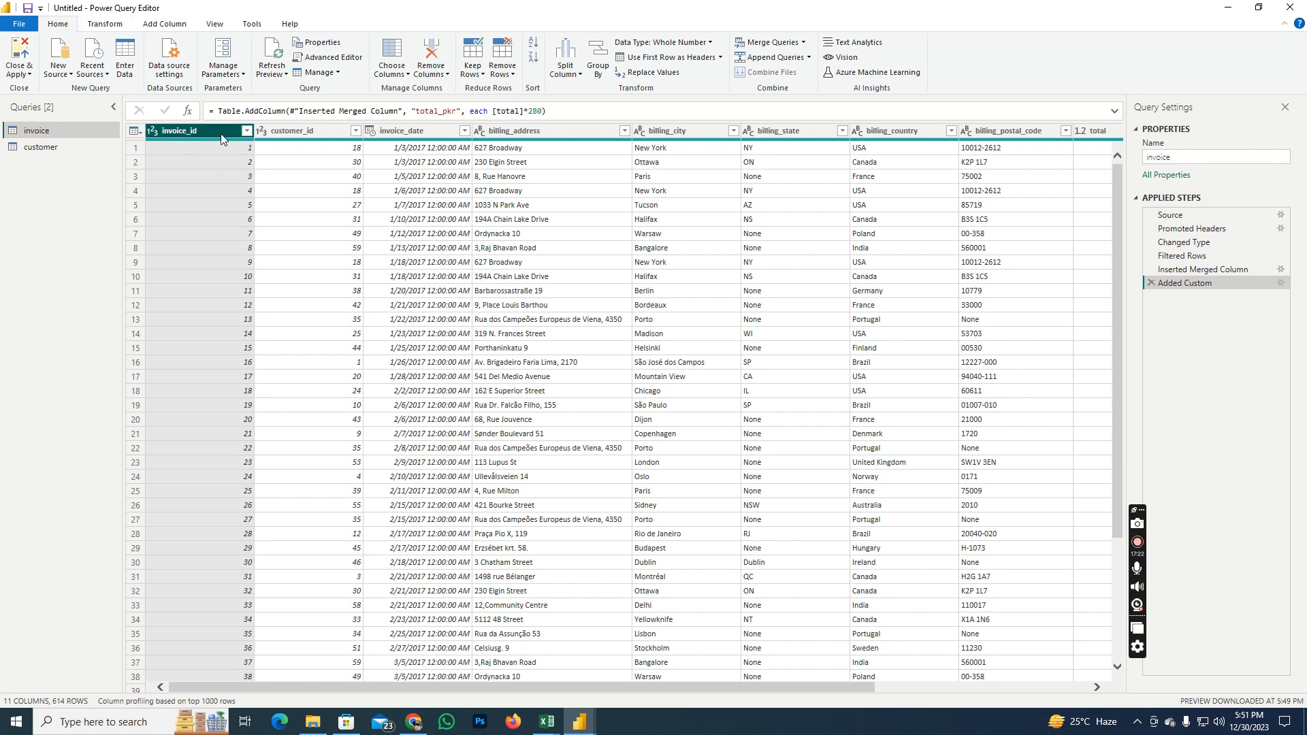
{"action": "left_click", "coordinate": [597, 58]}
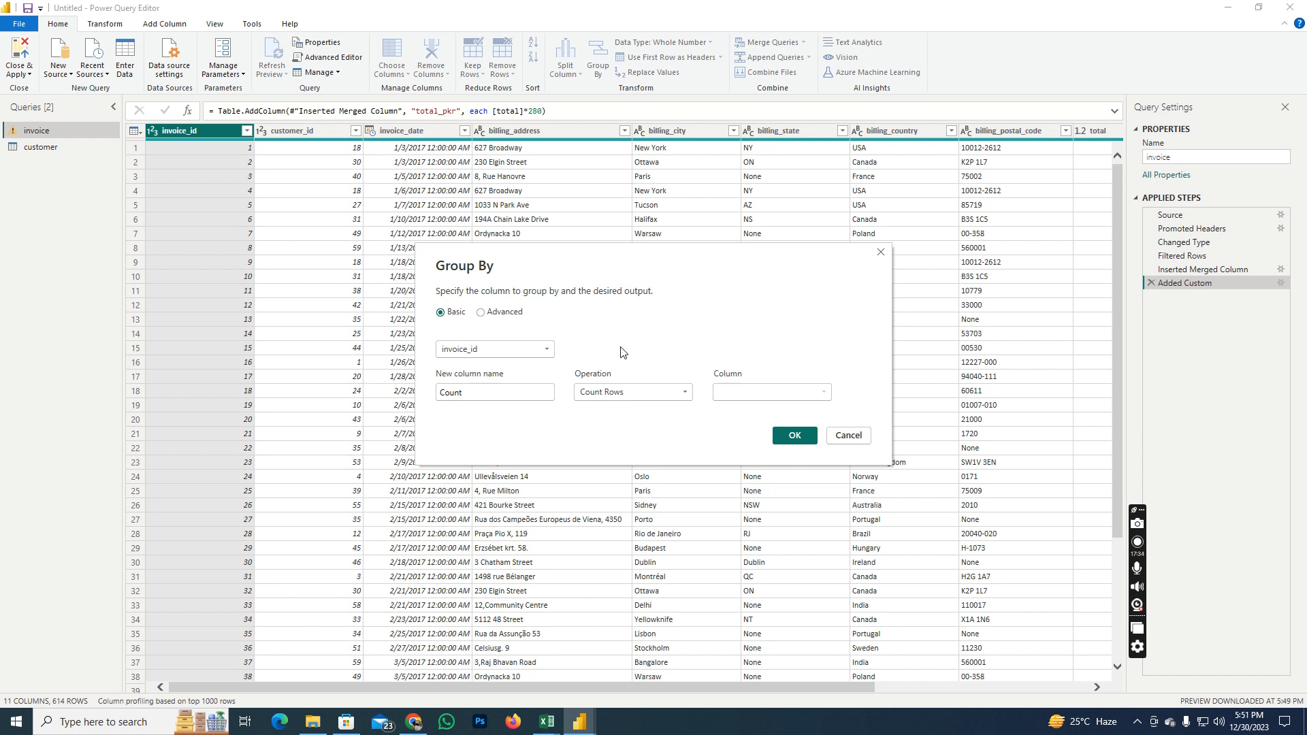
{"action": "left_click", "coordinate": [544, 352]}
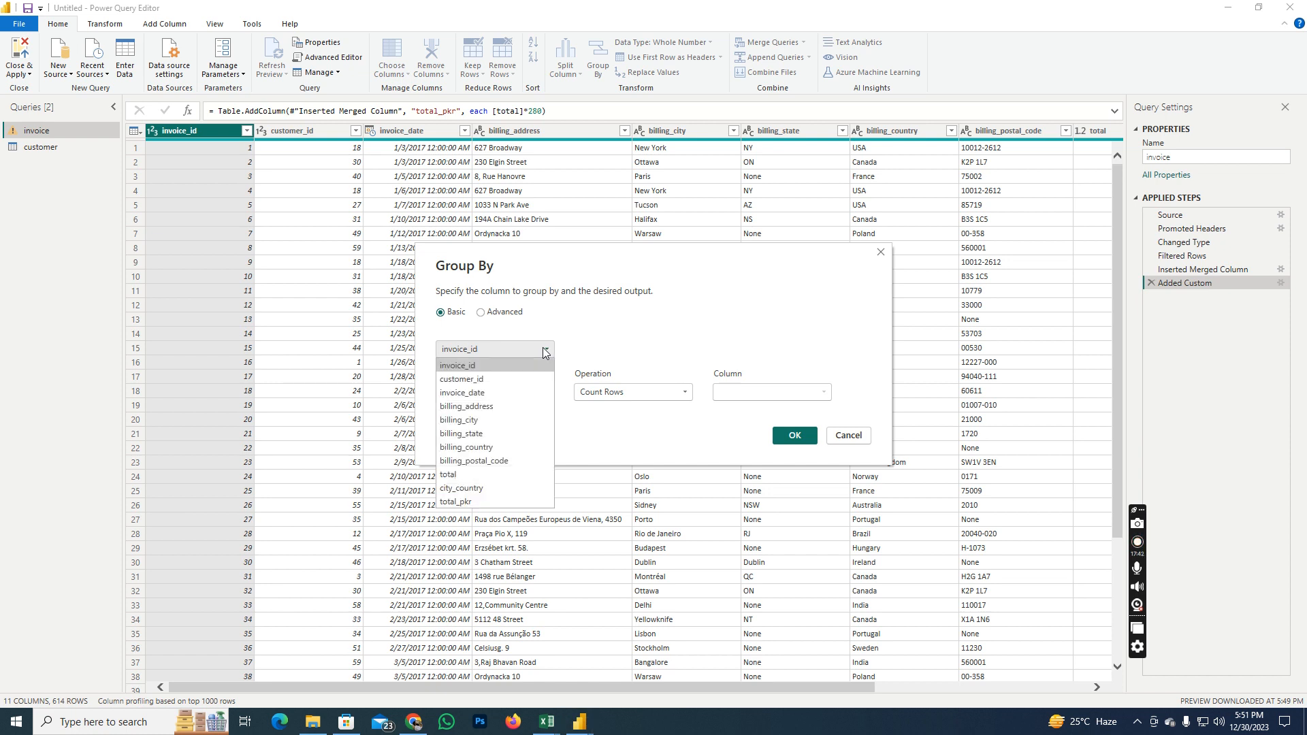
{"action": "left_click", "coordinate": [451, 475]}
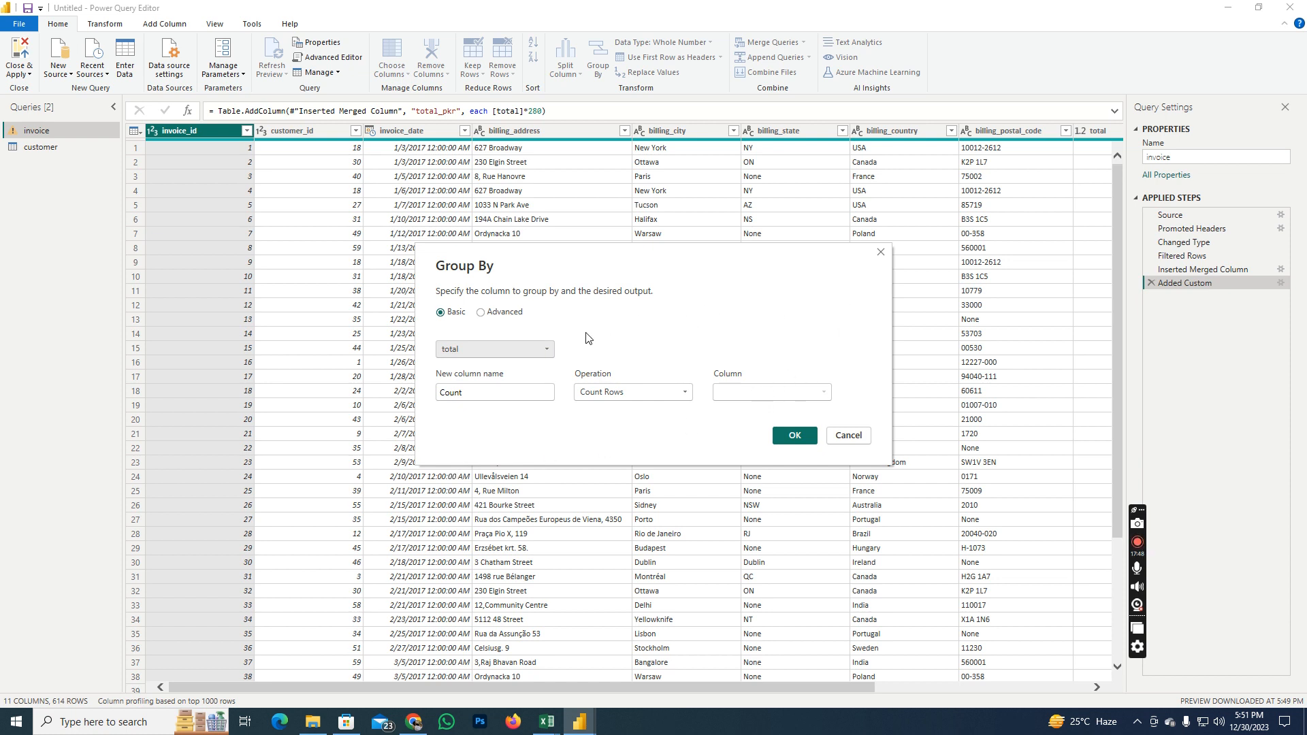
{"action": "double_click", "coordinate": [540, 401]}
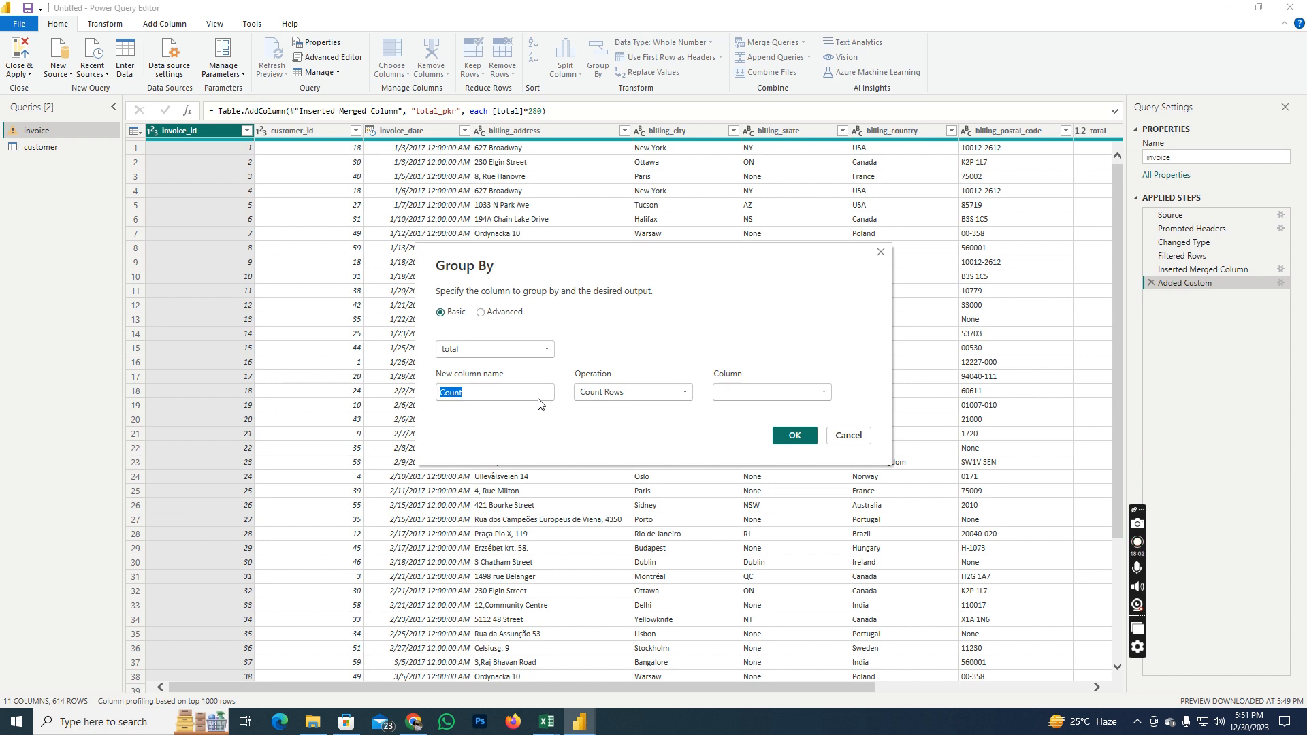
{"action": "type", "text": "sum_toal"}
{"action": "left_click", "coordinate": [642, 395]}
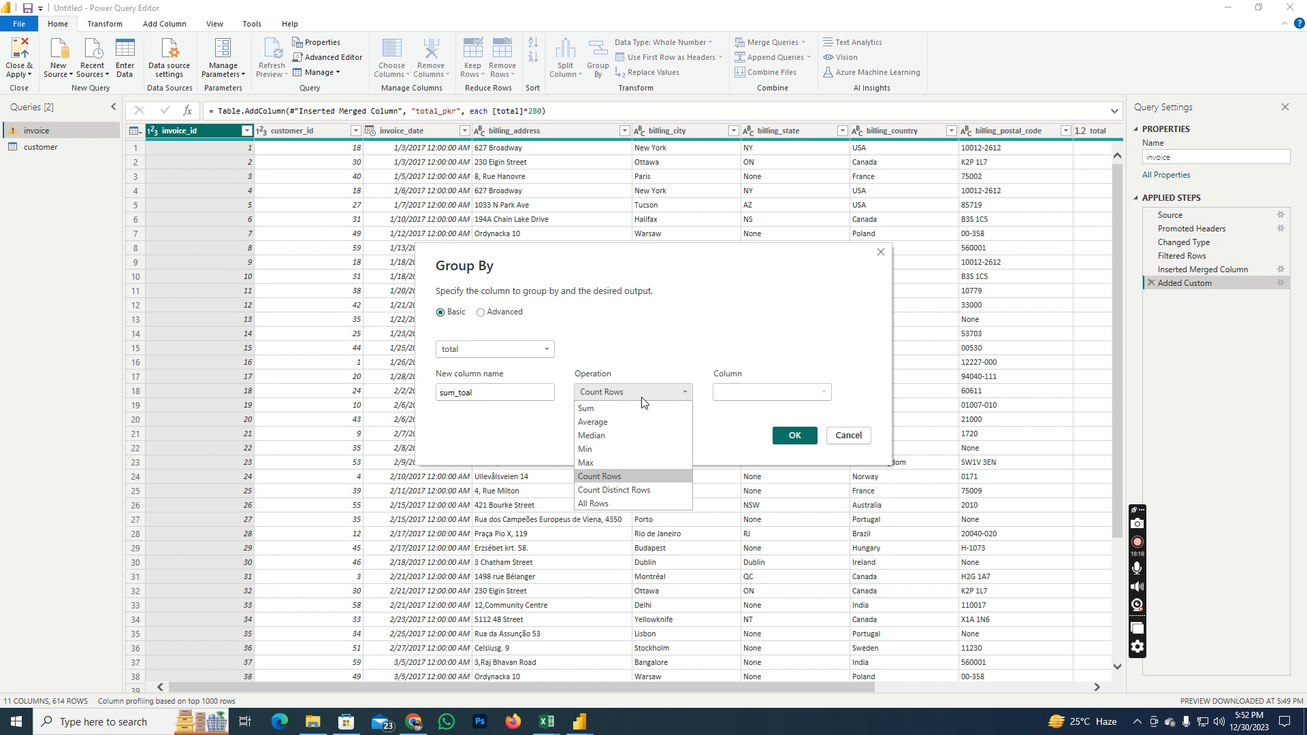
{"action": "left_click", "coordinate": [628, 407]}
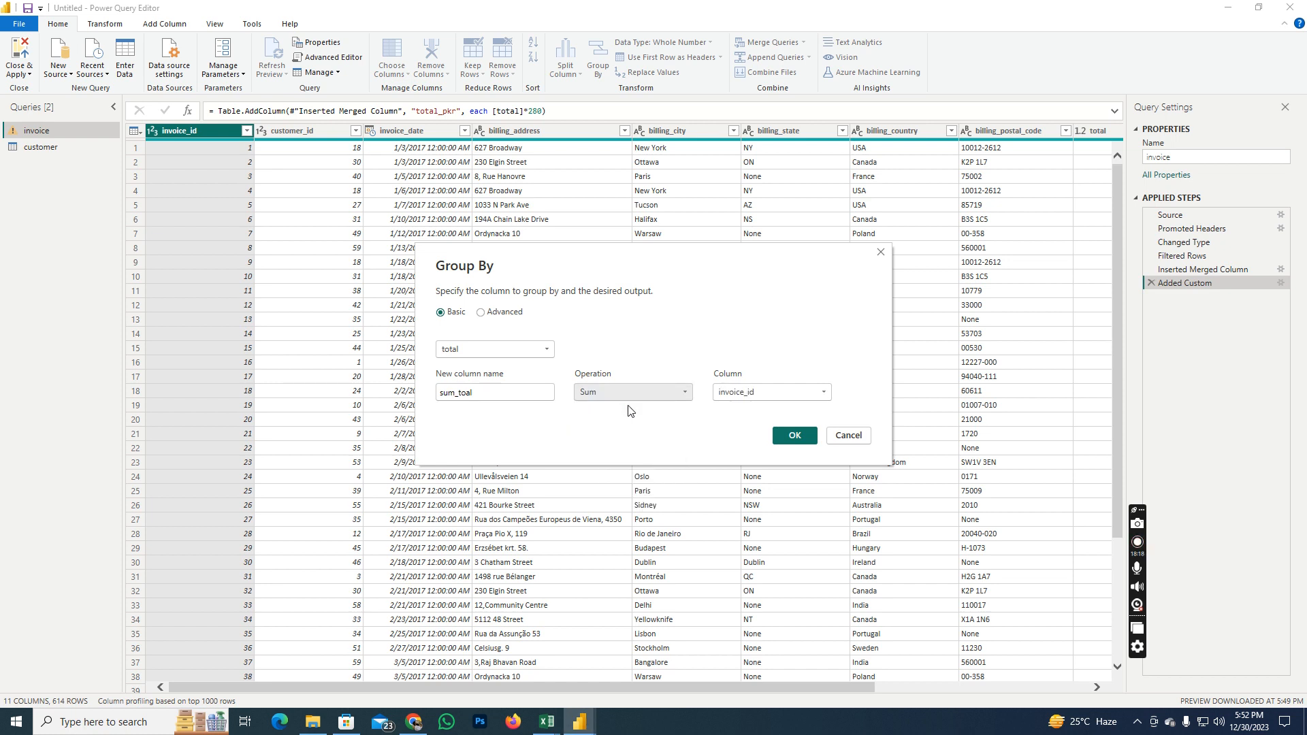
{"action": "left_click", "coordinate": [745, 393]}
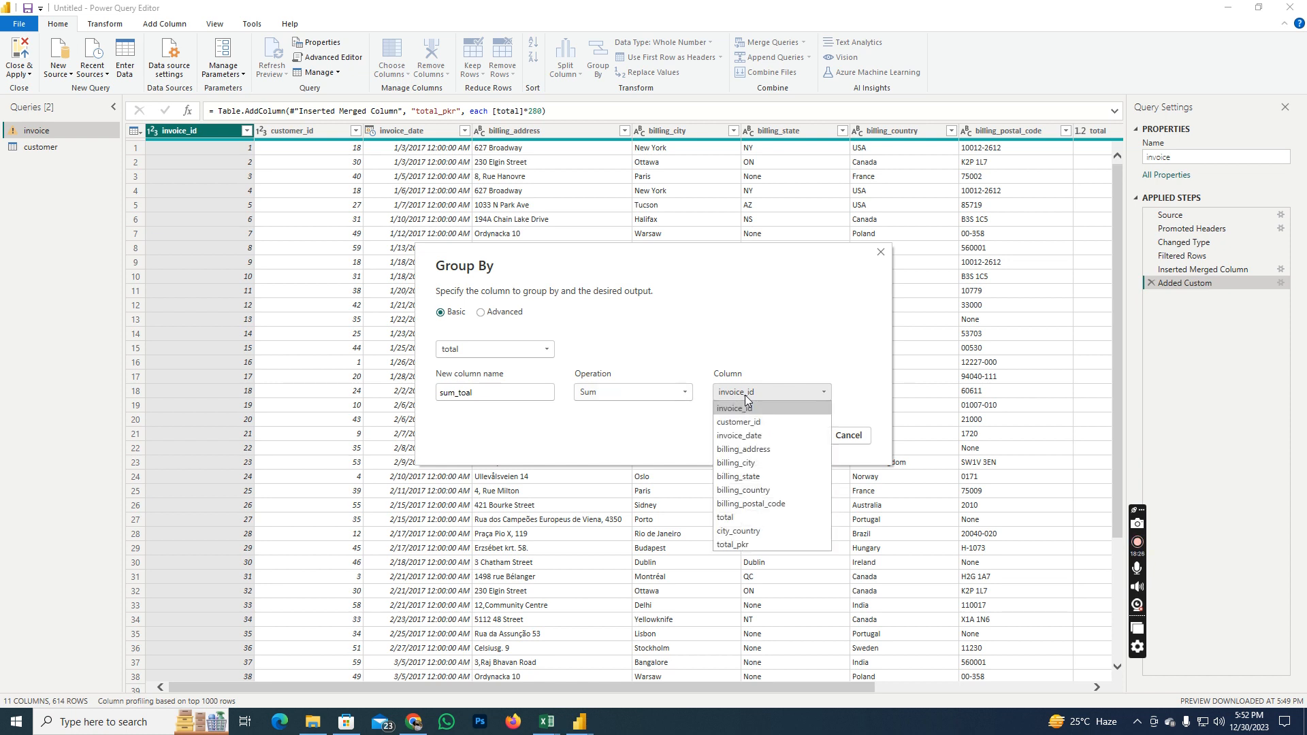
{"action": "left_click", "coordinate": [763, 490]}
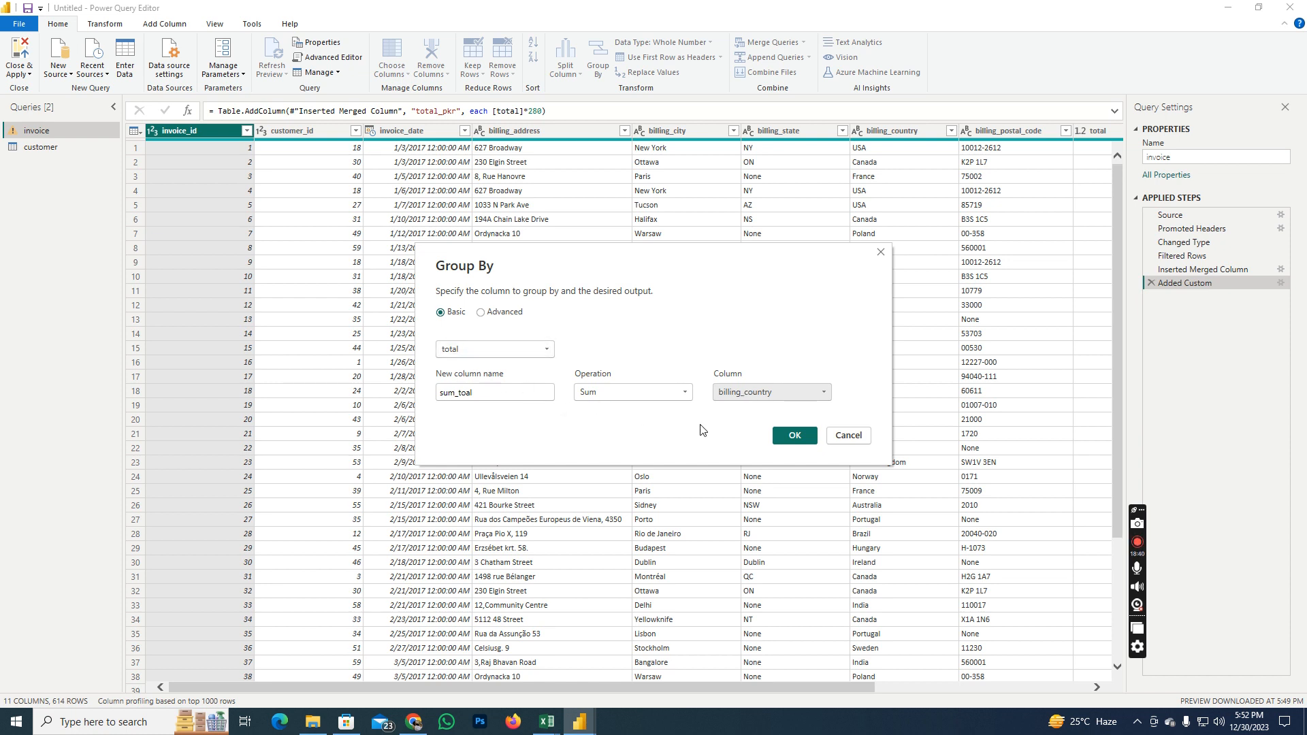
{"action": "left_click", "coordinate": [793, 443]}
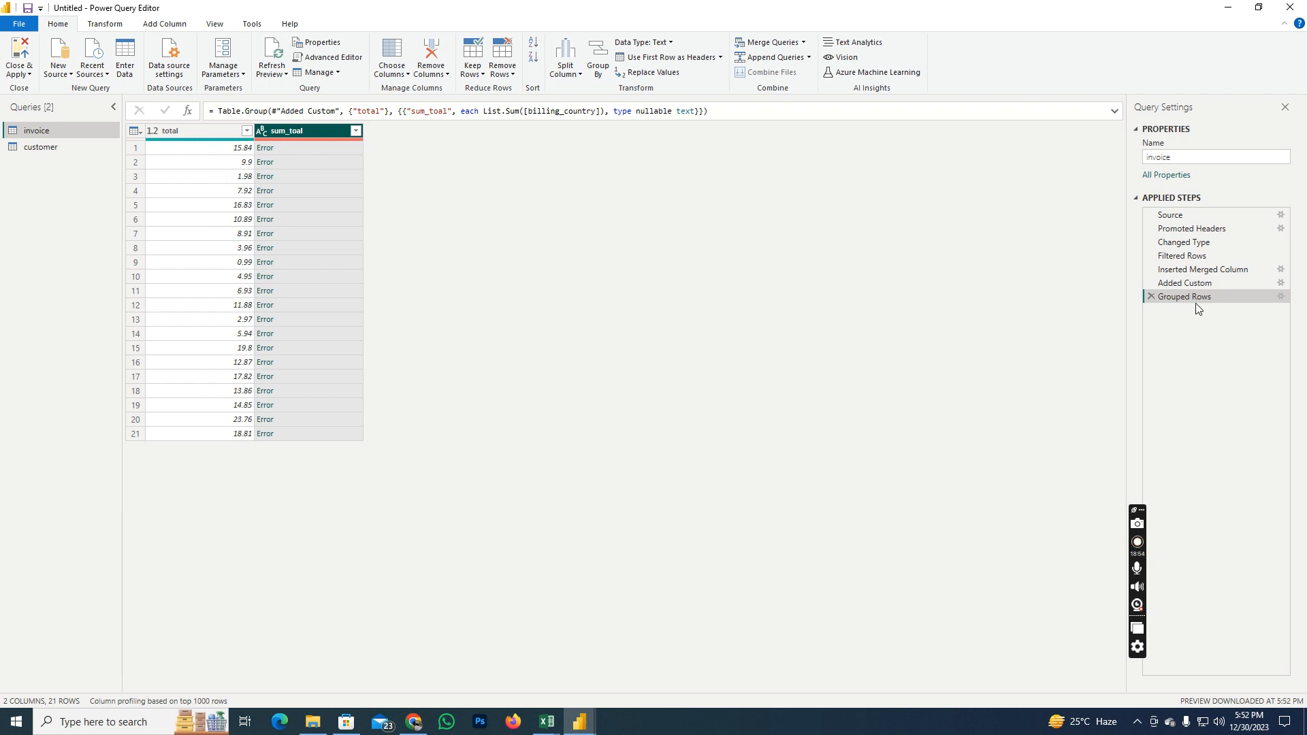
{"action": "left_click", "coordinate": [1150, 297]}
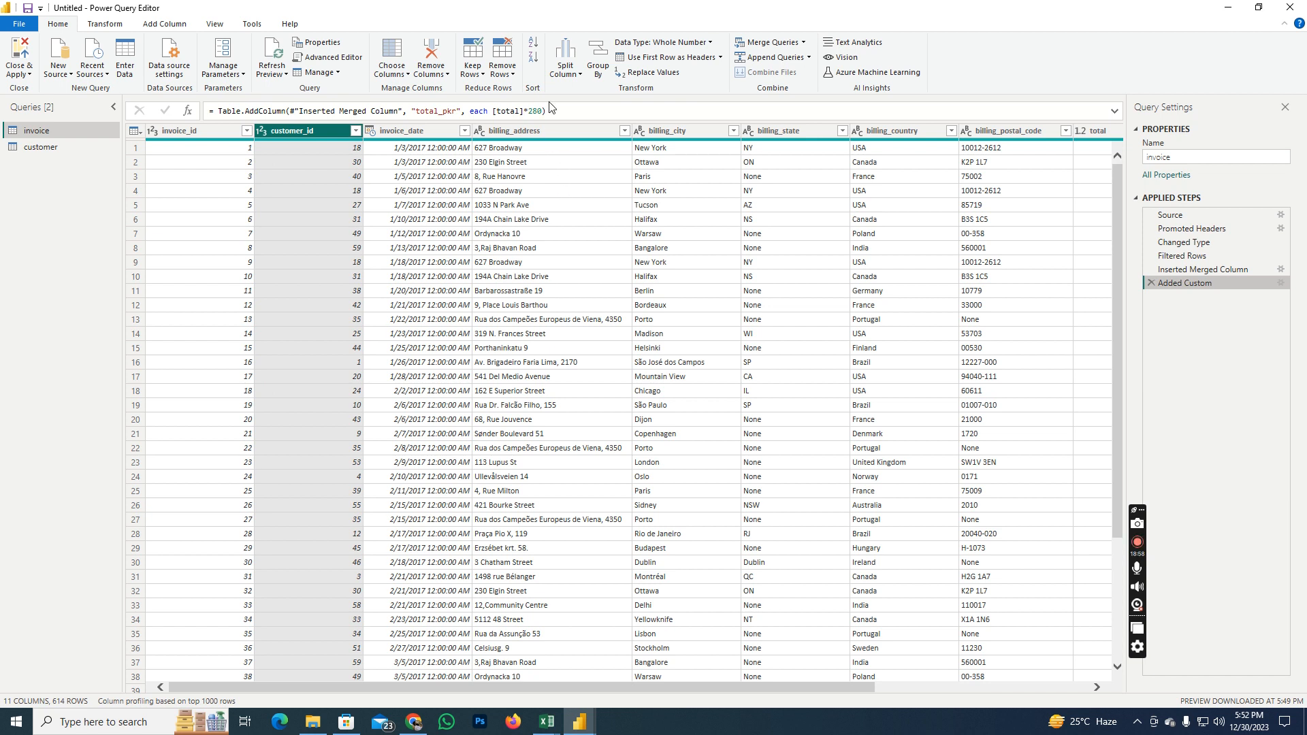
Step: Start grouping the invoice rows by billing_country and name the new column sum_total
{"action": "left_click", "coordinate": [597, 54]}
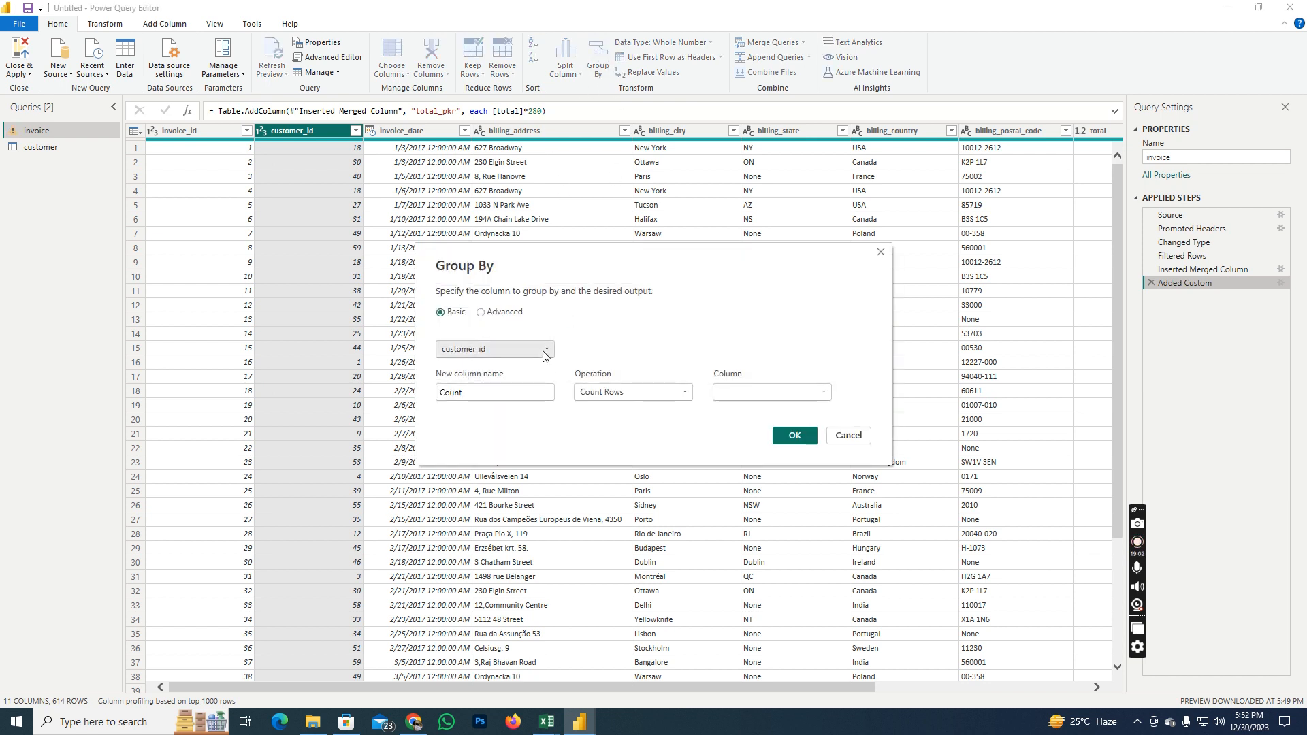
{"action": "left_click", "coordinate": [546, 352]}
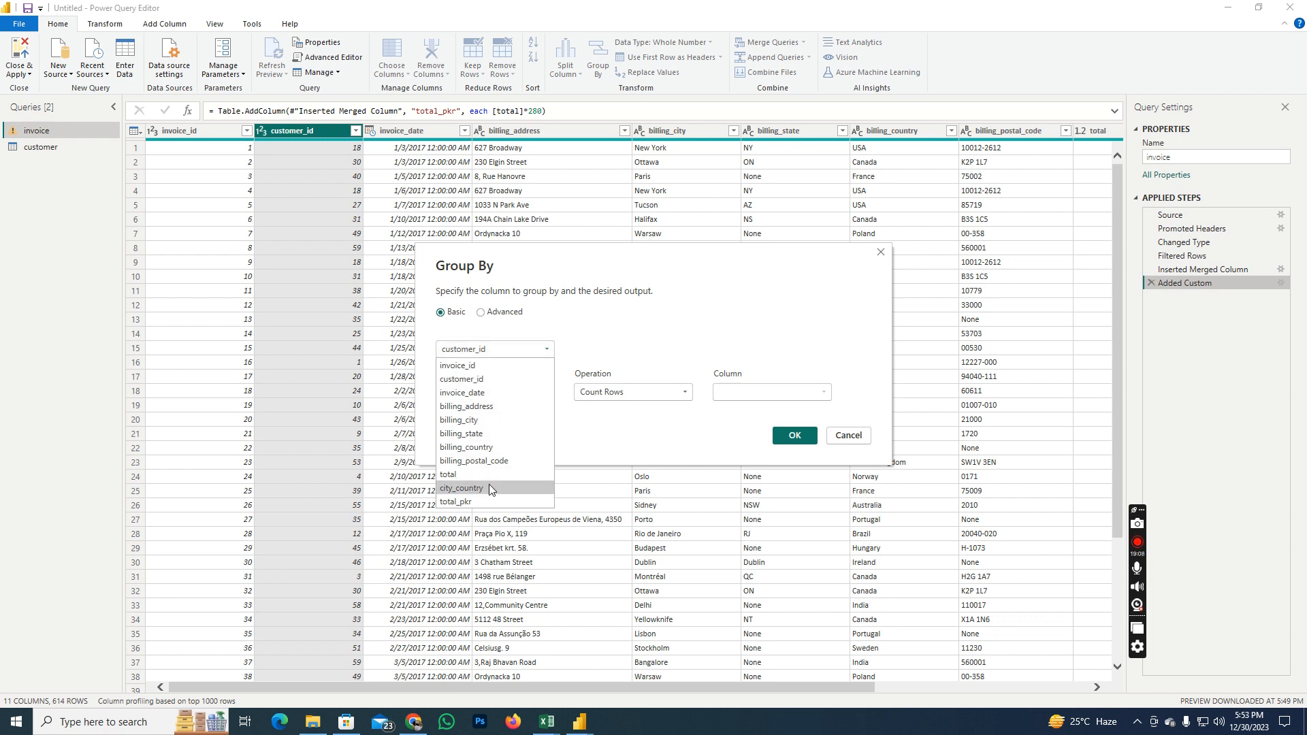
{"action": "left_click", "coordinate": [483, 448]}
{"action": "left_click", "coordinate": [493, 395]}
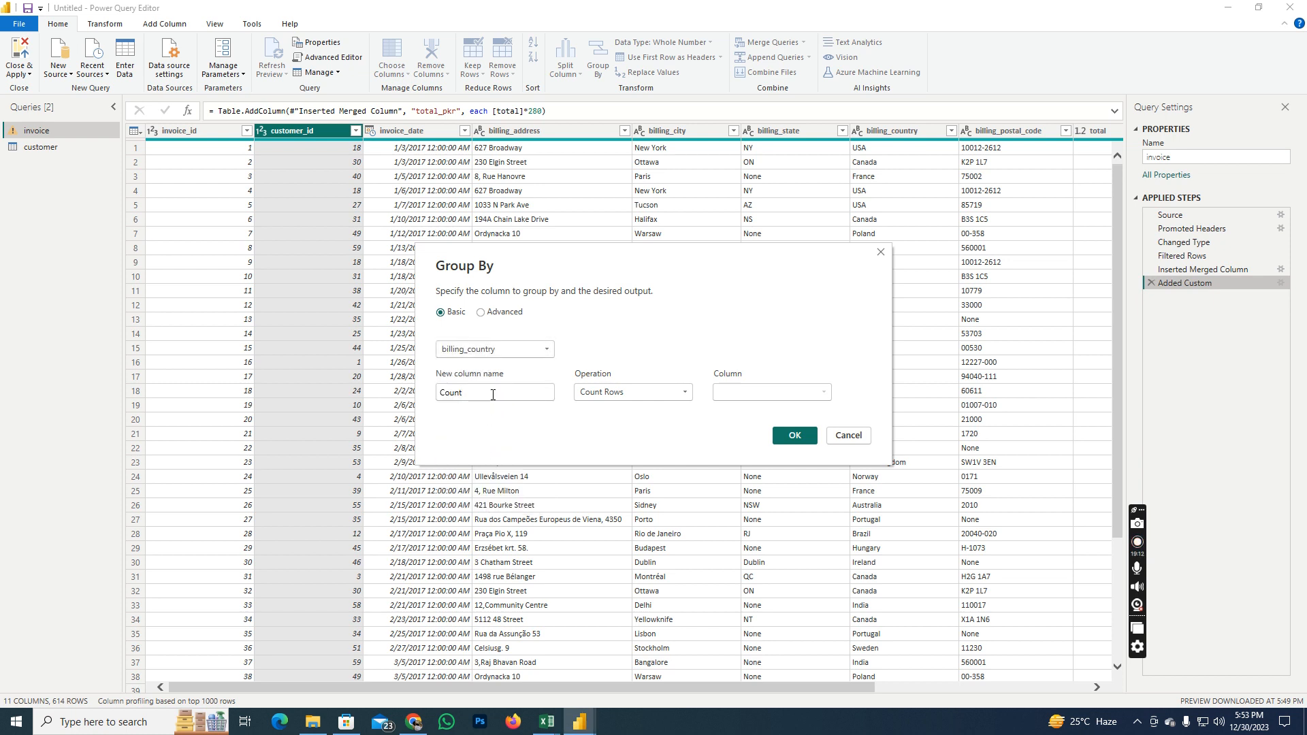
{"action": "double_click", "coordinate": [493, 395]}
{"action": "type", "text": "sum_total"}
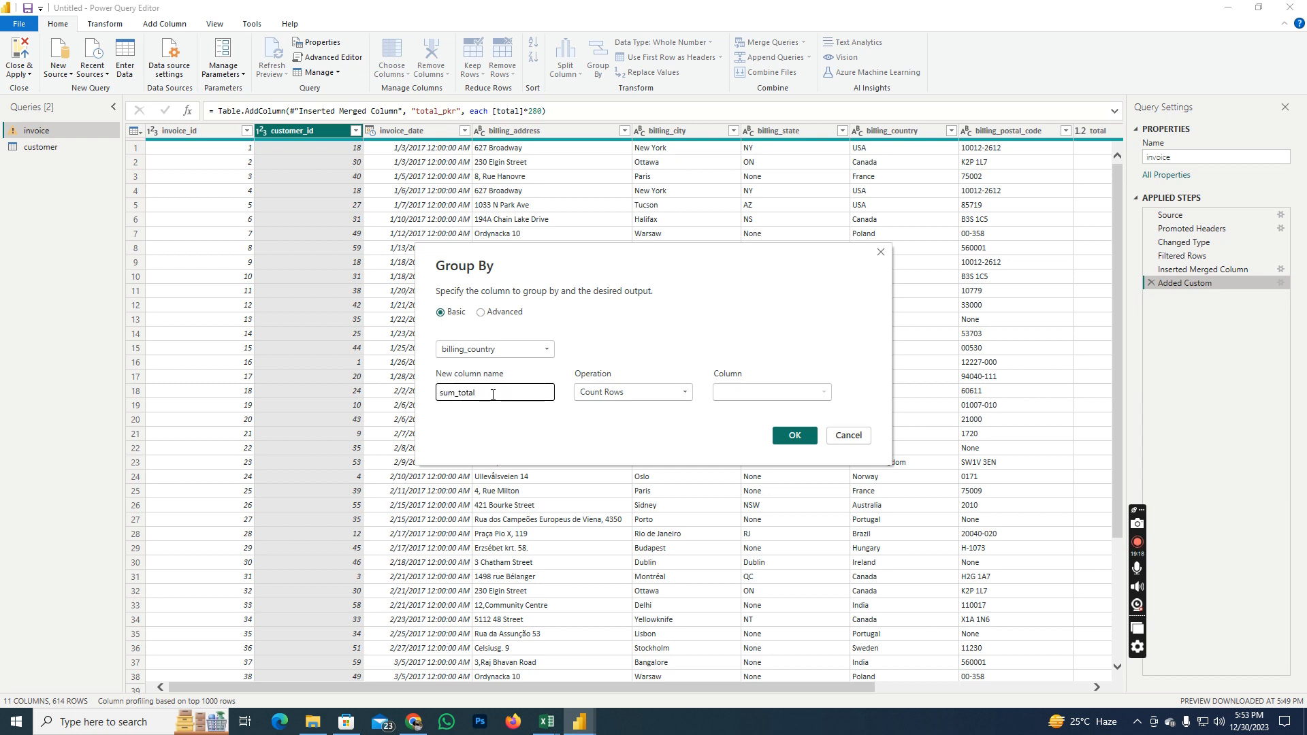
Step: Set sum_total to the Sum of the total column and apply the grouping
{"action": "left_click", "coordinate": [630, 401]}
{"action": "left_click", "coordinate": [621, 408]}
{"action": "left_click", "coordinate": [751, 400]}
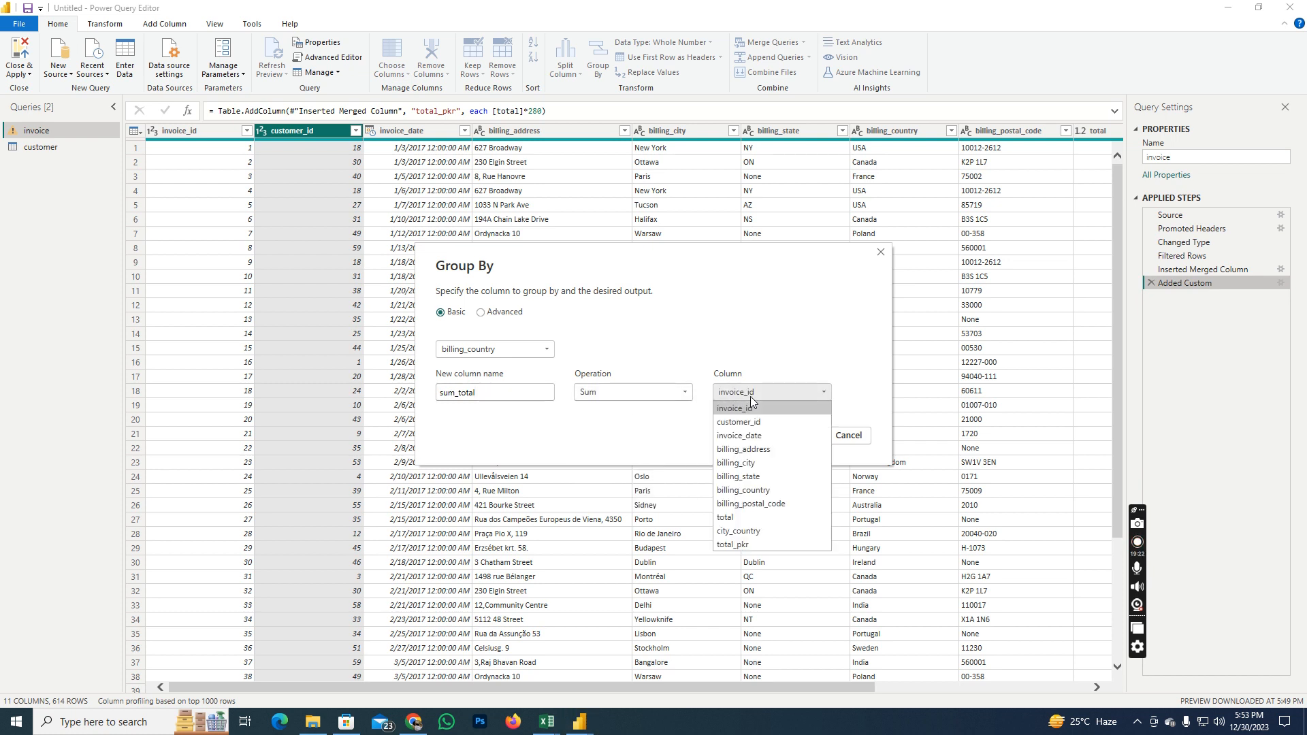
{"action": "left_click", "coordinate": [767, 519]}
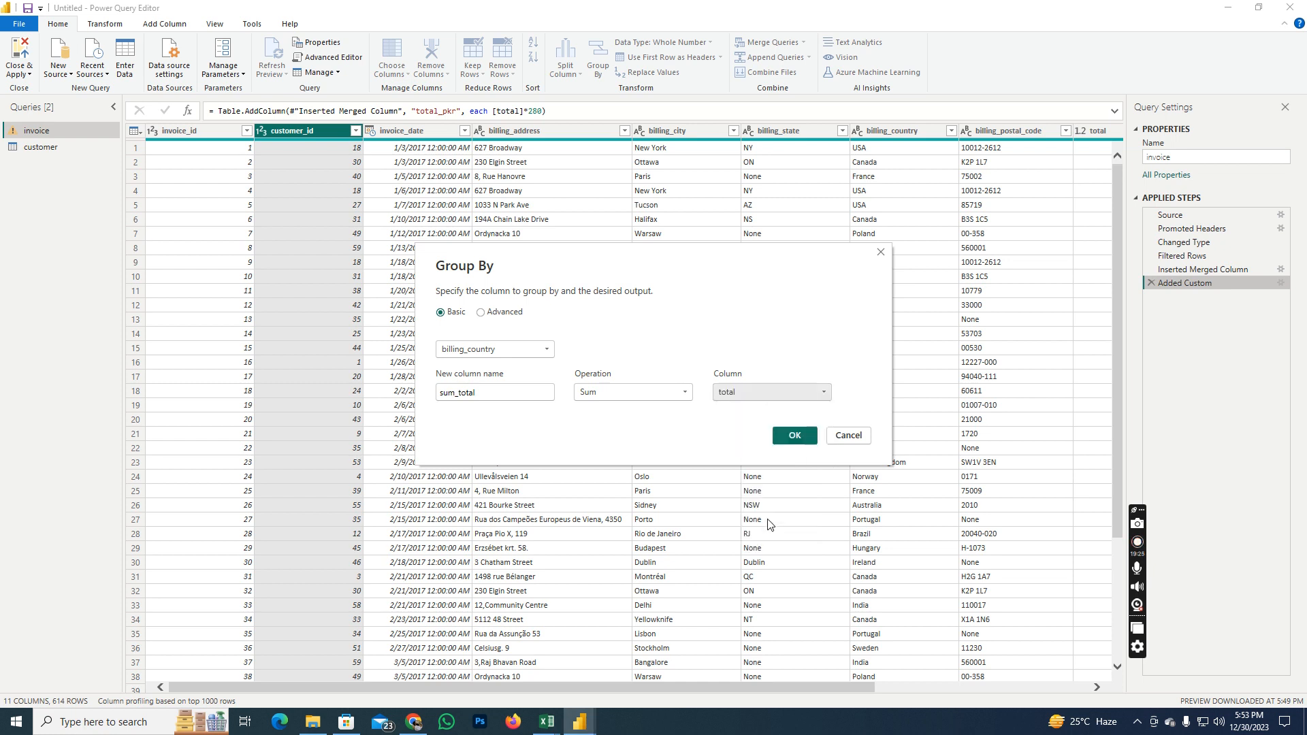
{"action": "left_click", "coordinate": [794, 437]}
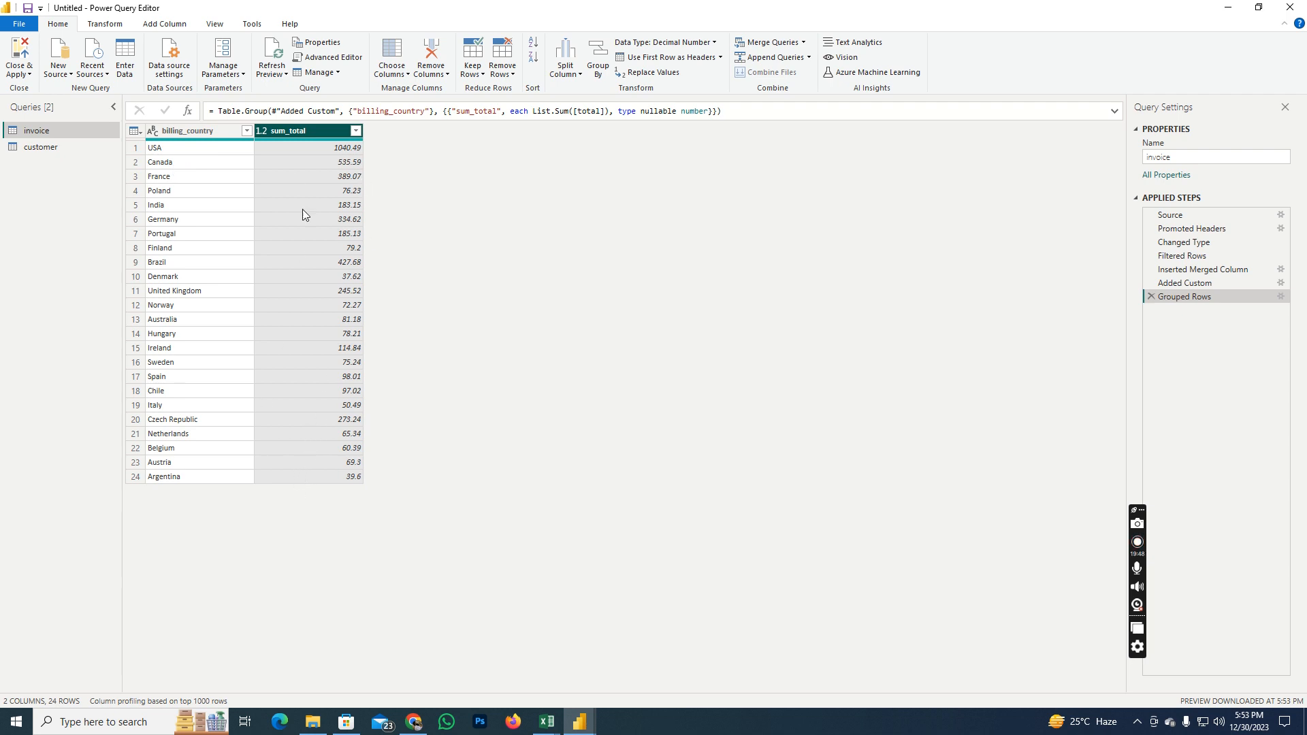
{"action": "right_click", "coordinate": [221, 132]}
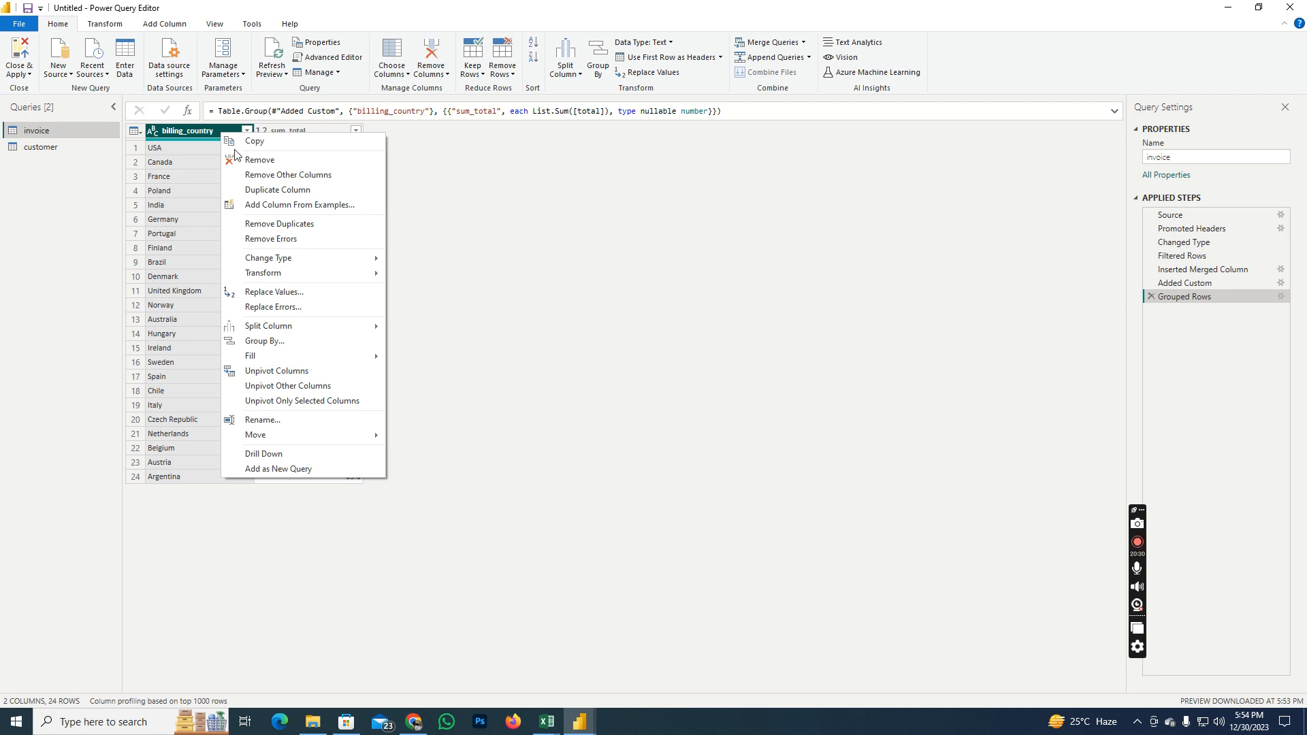
{"action": "left_click", "coordinate": [692, 371]}
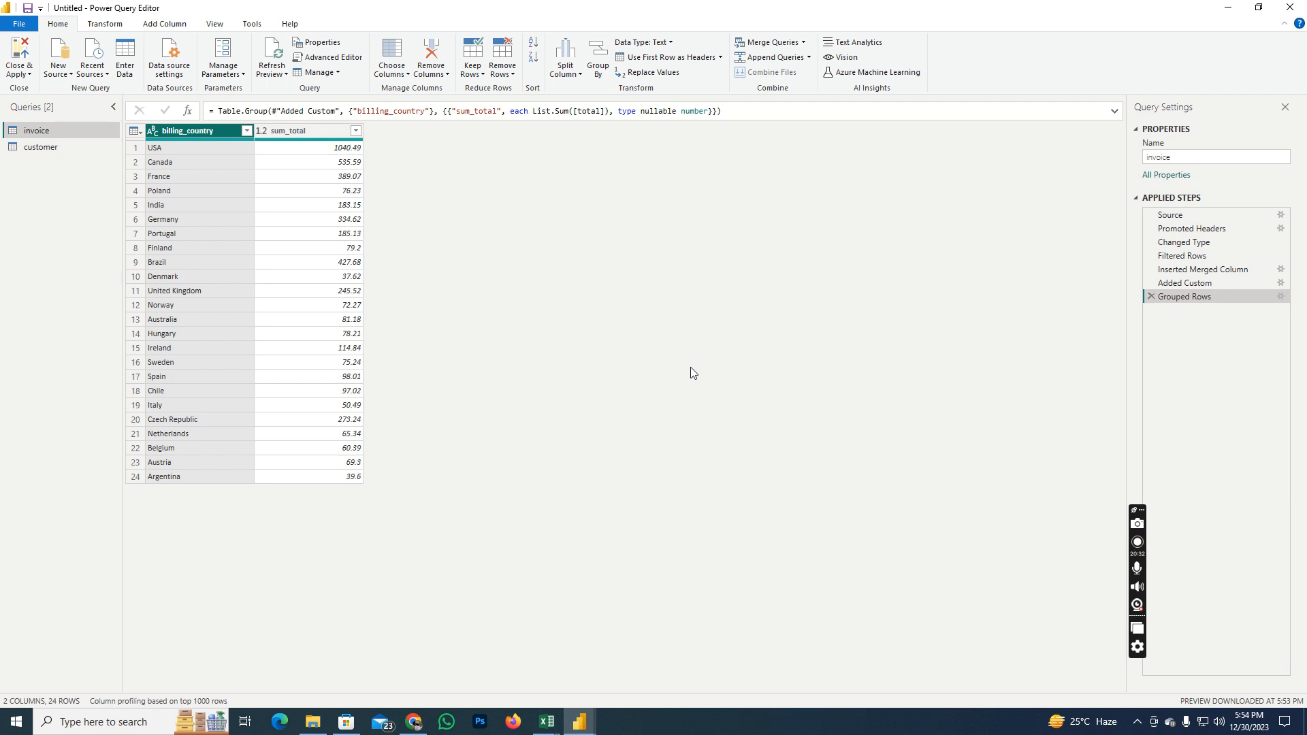